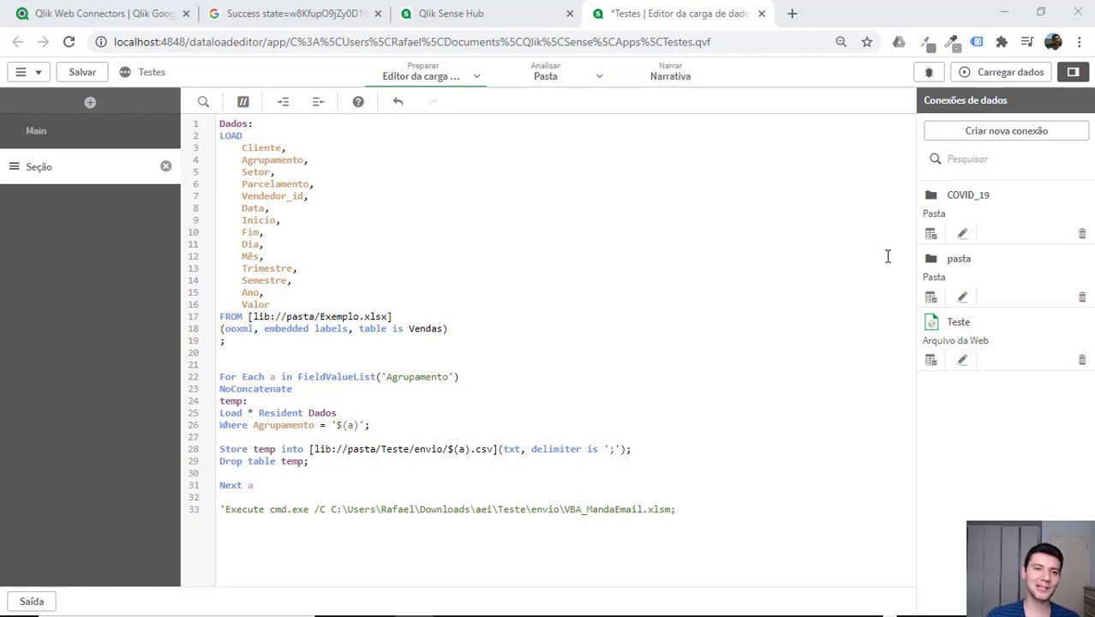
Select the loop body lines 23–29 and indent them one level under For Each Agrupamento.
{"action": "left_click", "coordinate": [362, 168]}
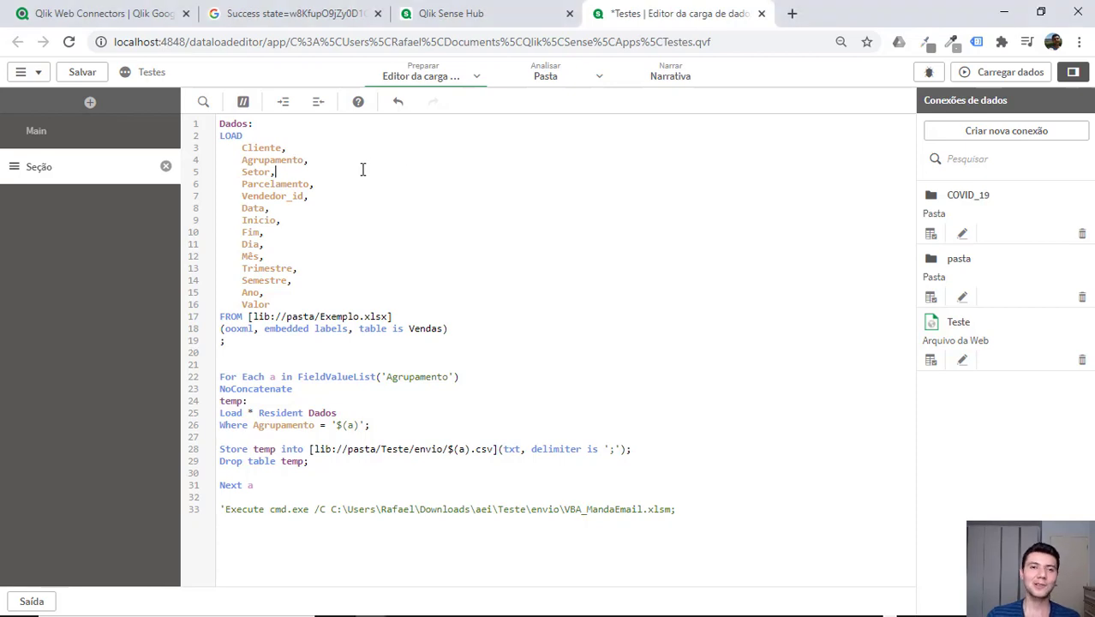
{"action": "key", "text": "ctrl+Home"}
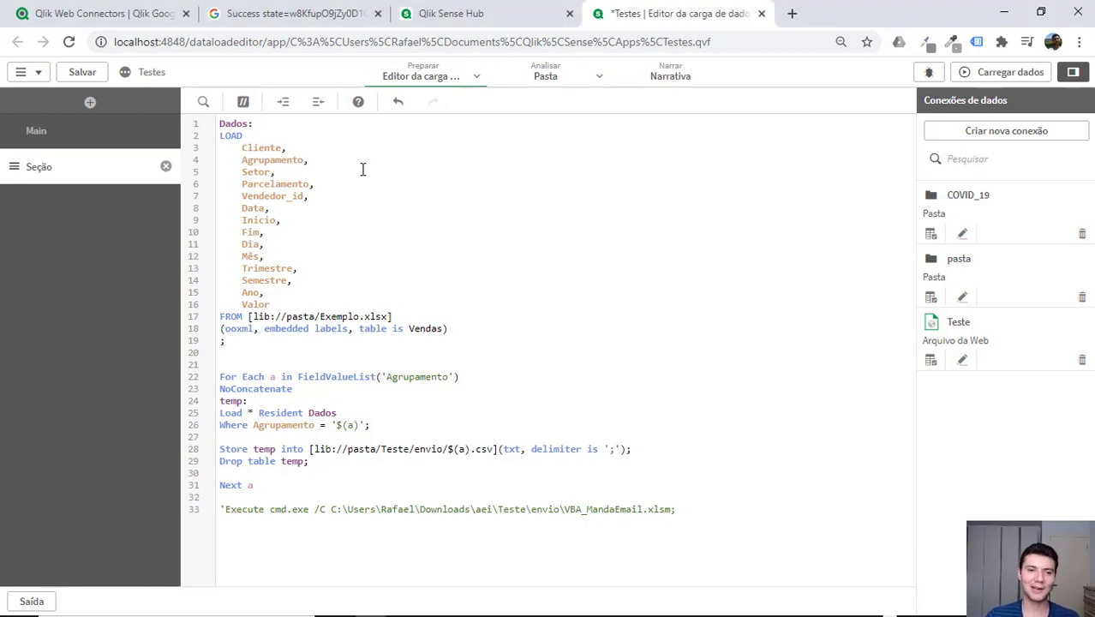
{"action": "left_click", "coordinate": [464, 316]}
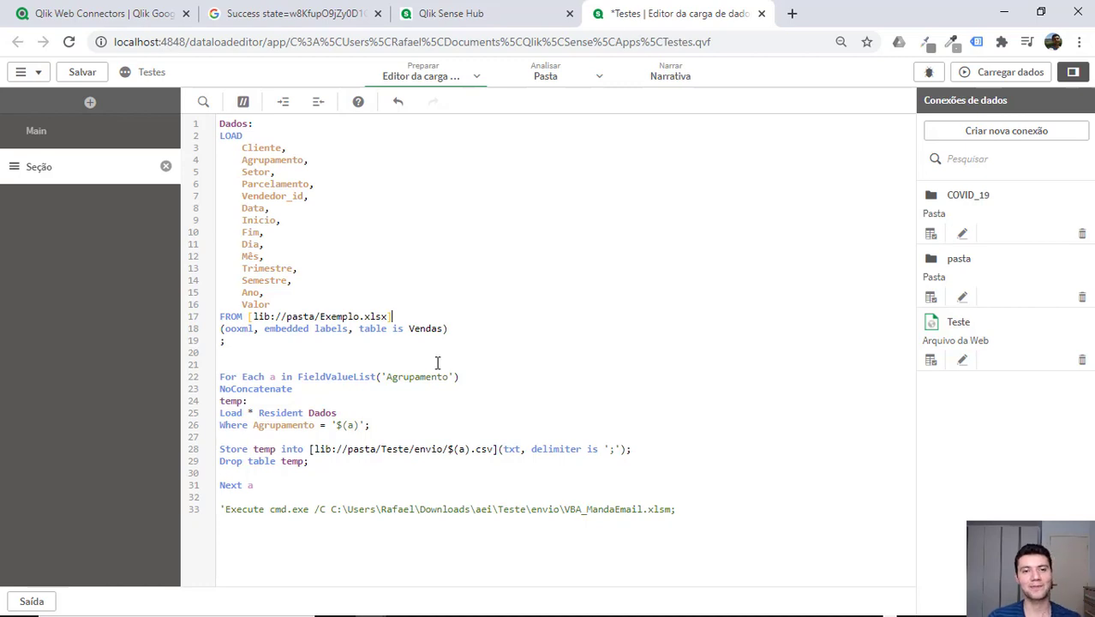
{"action": "left_click", "coordinate": [416, 387]}
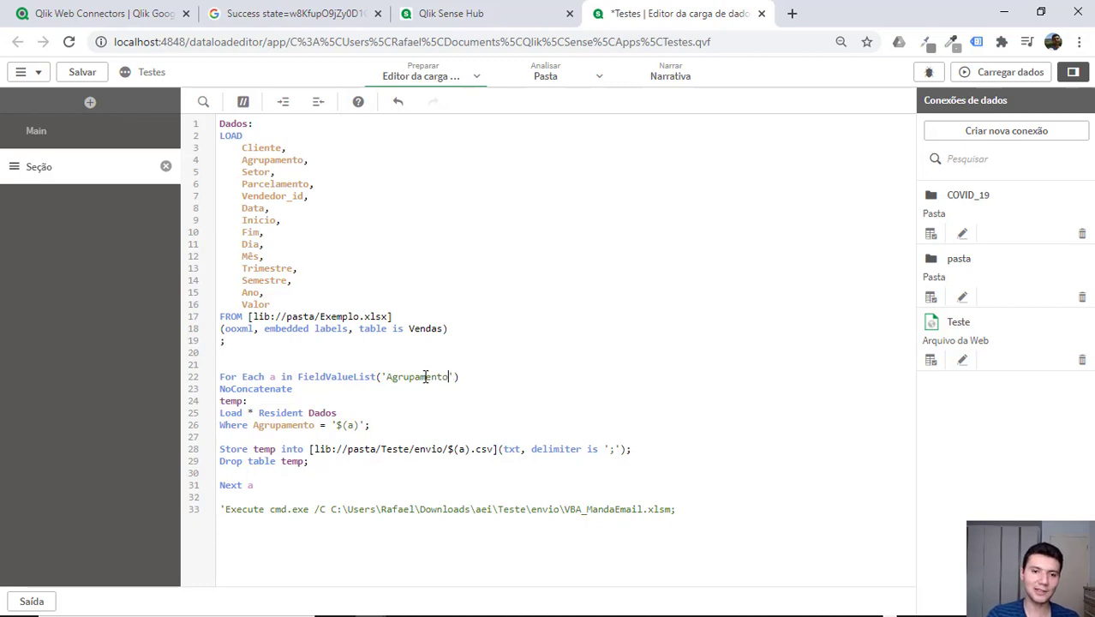
{"action": "double_click", "coordinate": [425, 377]}
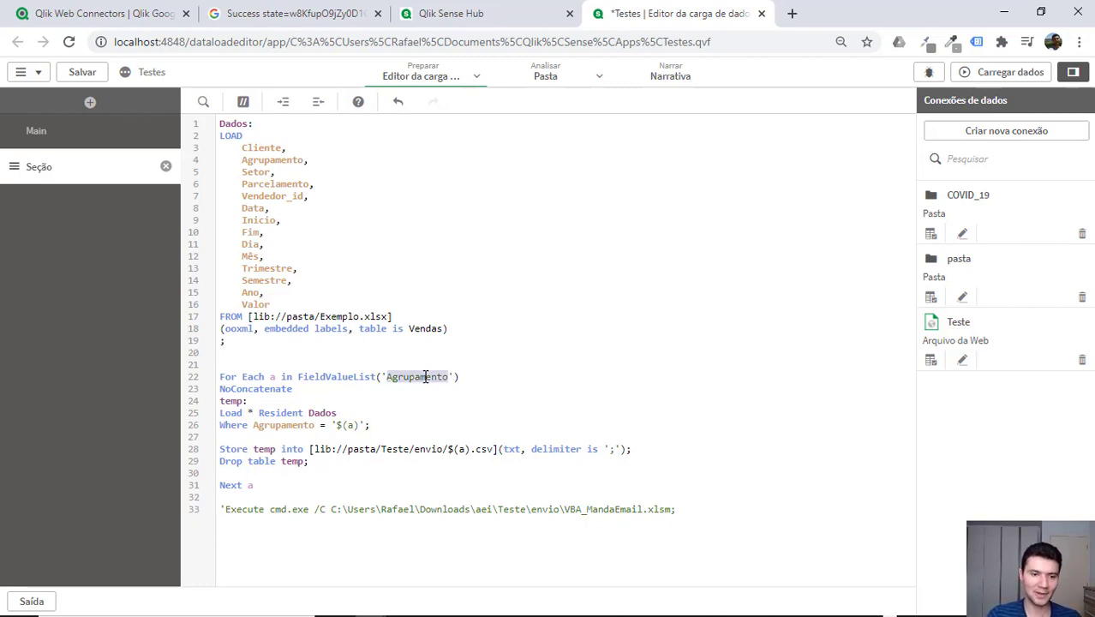
{"action": "key", "text": "Home"}
{"action": "key", "text": "Down"}
{"action": "key", "text": "shift+Down"}
{"action": "key", "text": "shift+Down"}
{"action": "key", "text": "shift+Down"}
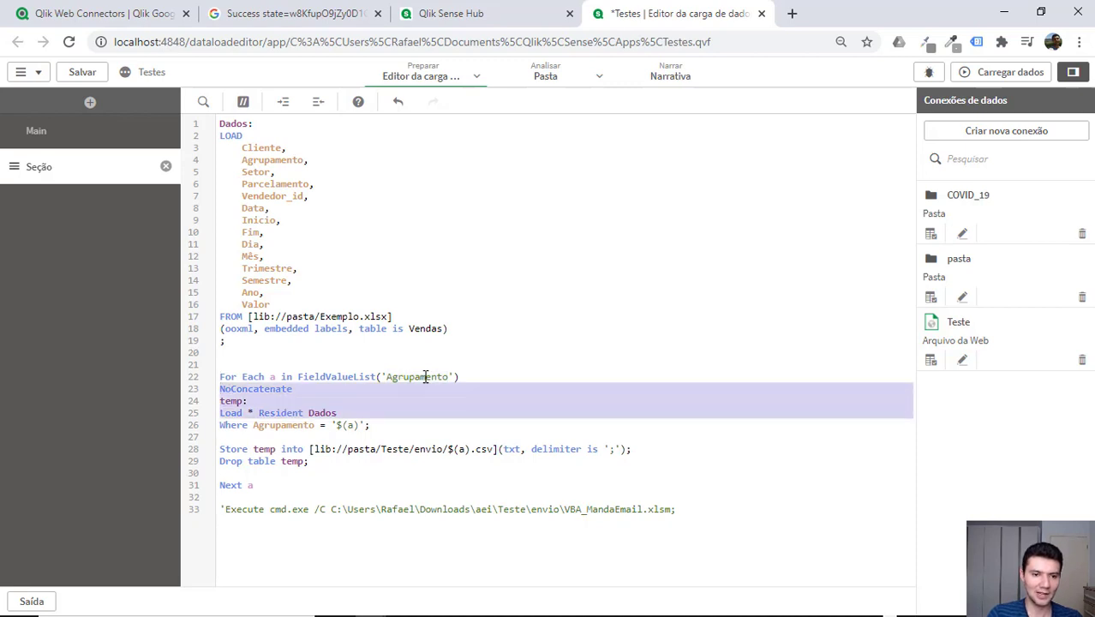
{"action": "key", "text": "shift+Down"}
{"action": "key", "text": "shift+Down"}
{"action": "key", "text": "shift+Down"}
{"action": "key", "text": "shift+Down"}
{"action": "key", "text": "Tab"}
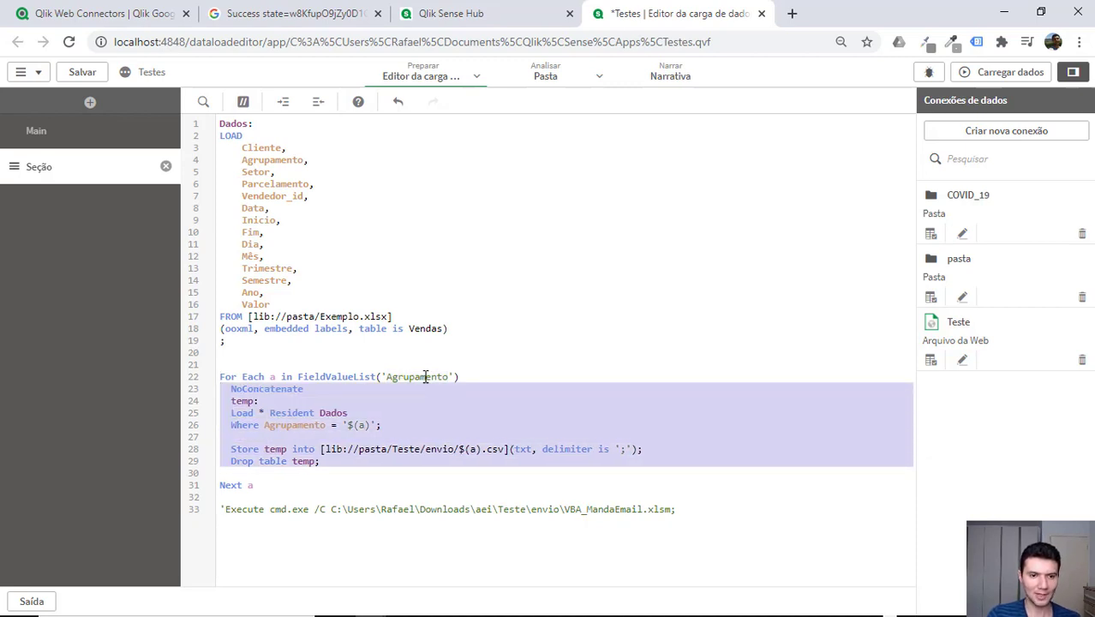
Highlight the temp Load Resident line and its Where Agrupamento = '$(a)' condition.
{"action": "left_click", "coordinate": [280, 405]}
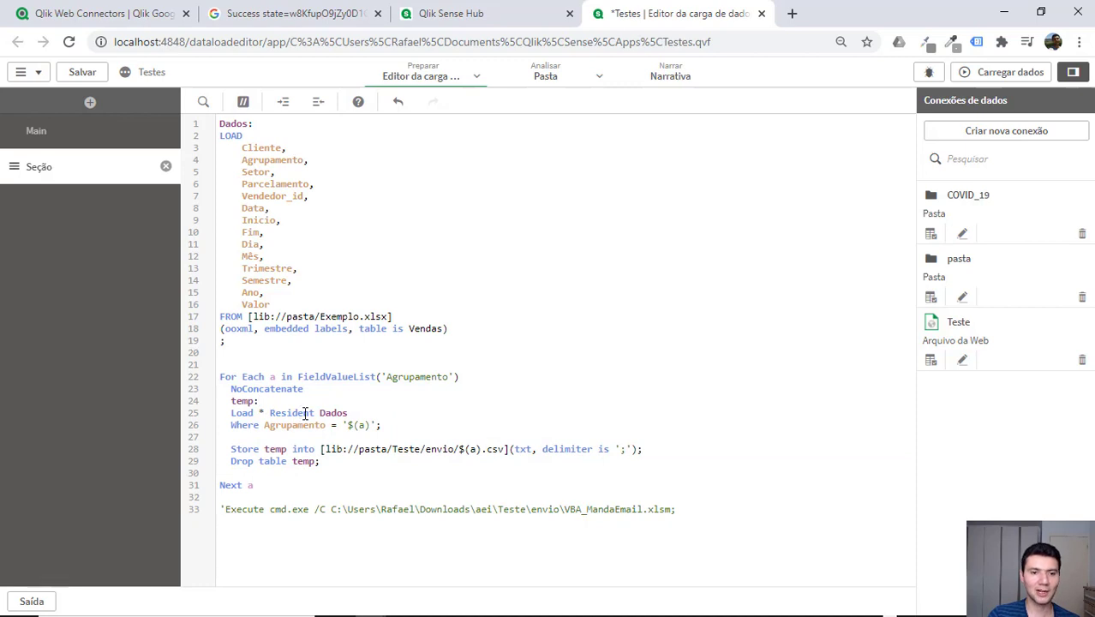
{"action": "double_click", "coordinate": [302, 413]}
{"action": "left_click", "coordinate": [261, 206]}
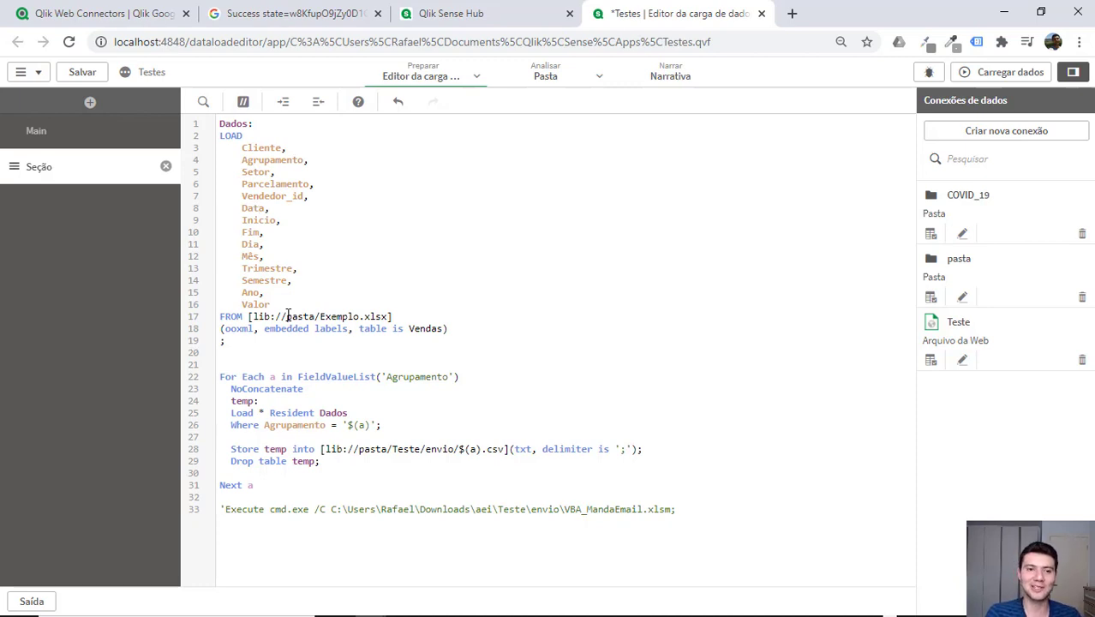
{"action": "left_click", "coordinate": [304, 413]}
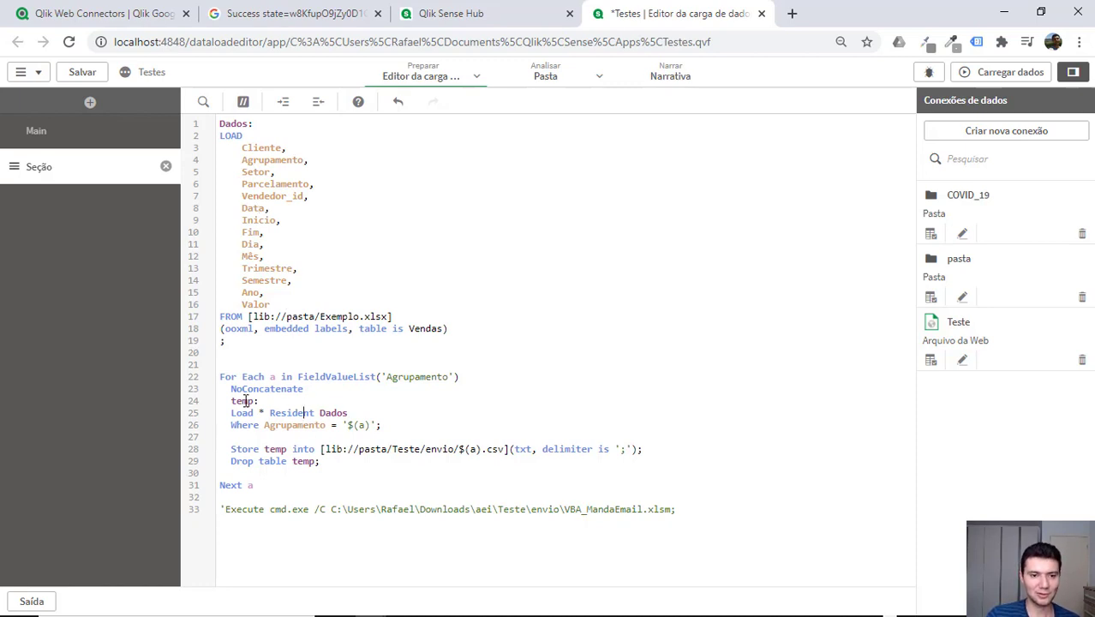
{"action": "double_click", "coordinate": [244, 400]}
{"action": "left_click", "coordinate": [245, 426]}
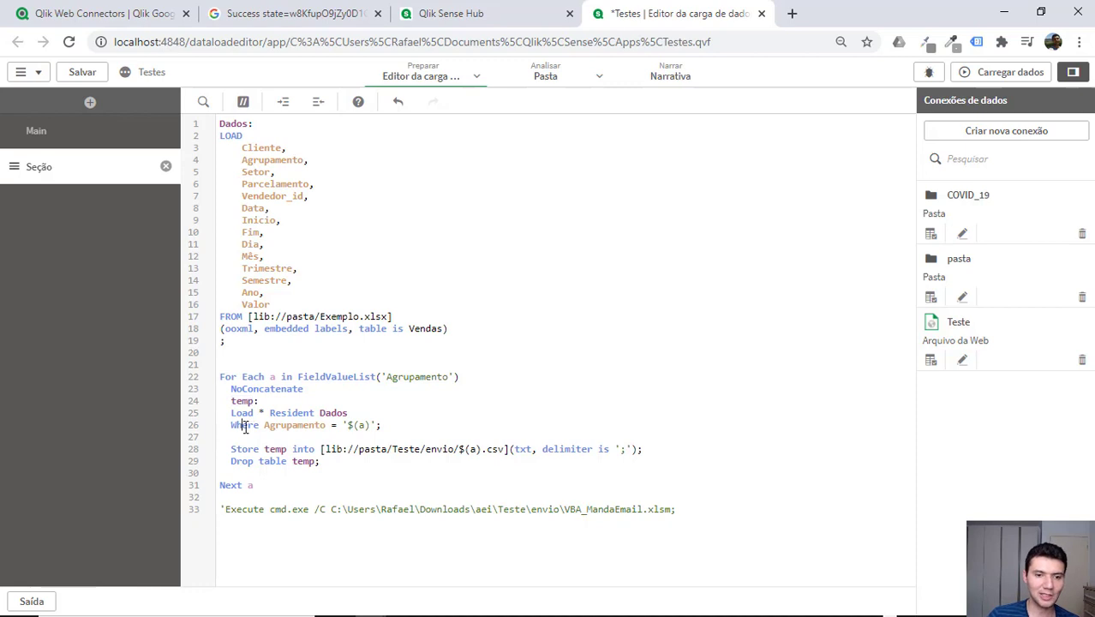
{"action": "left_click_drag", "start_coordinate": [245, 426], "coordinate": [380, 426]}
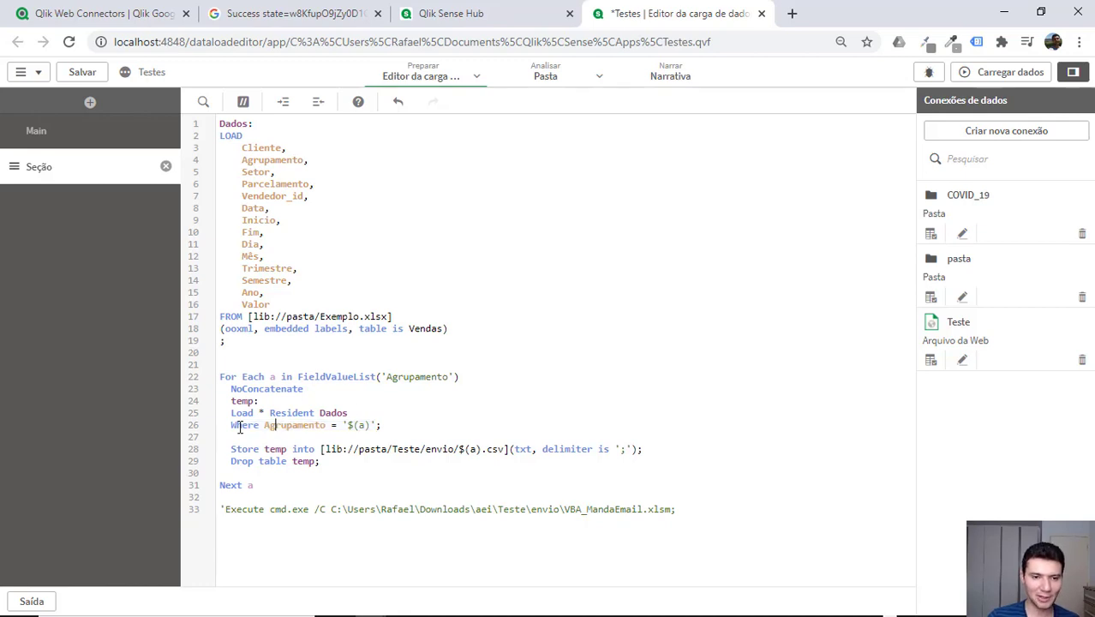
{"action": "left_click_drag", "start_coordinate": [232, 426], "coordinate": [366, 426]}
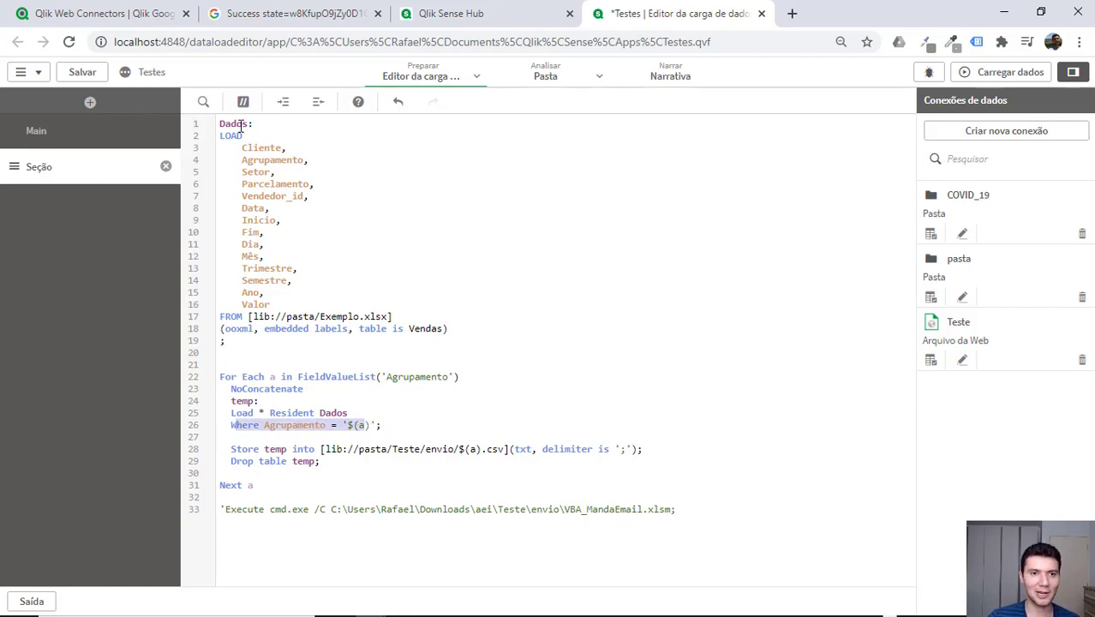
{"action": "left_click", "coordinate": [261, 413]}
{"action": "mouse_move", "coordinate": [242, 412]}
{"action": "left_mouse_down"}
{"action": "mouse_move", "coordinate": [288, 413]}
{"action": "mouse_move", "coordinate": [242, 403]}
{"action": "left_mouse_up"}
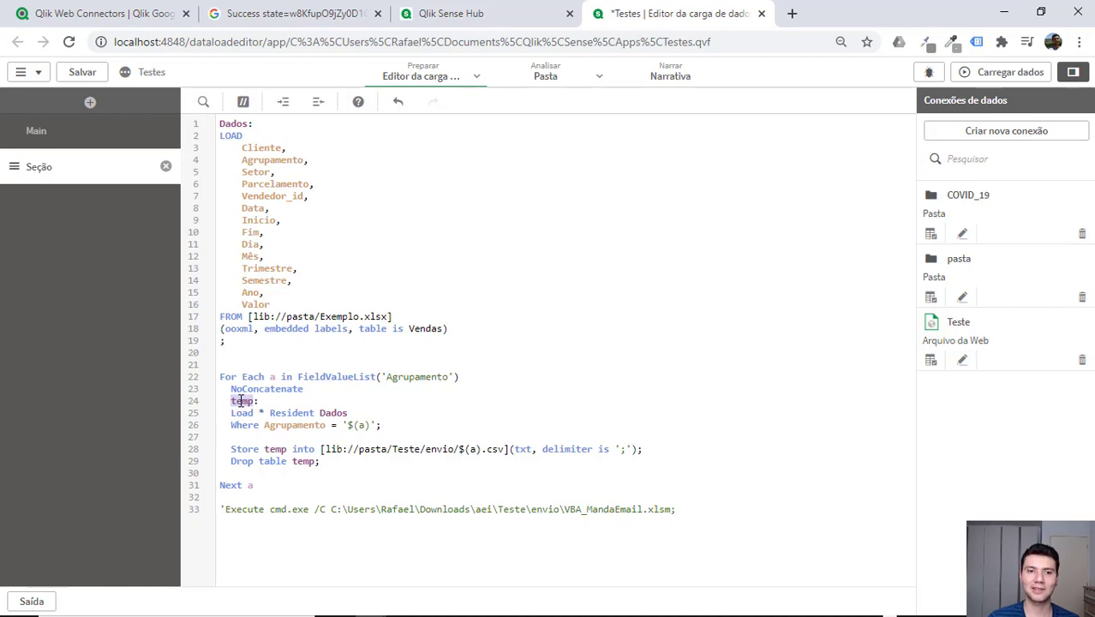
{"action": "double_click", "coordinate": [249, 449]}
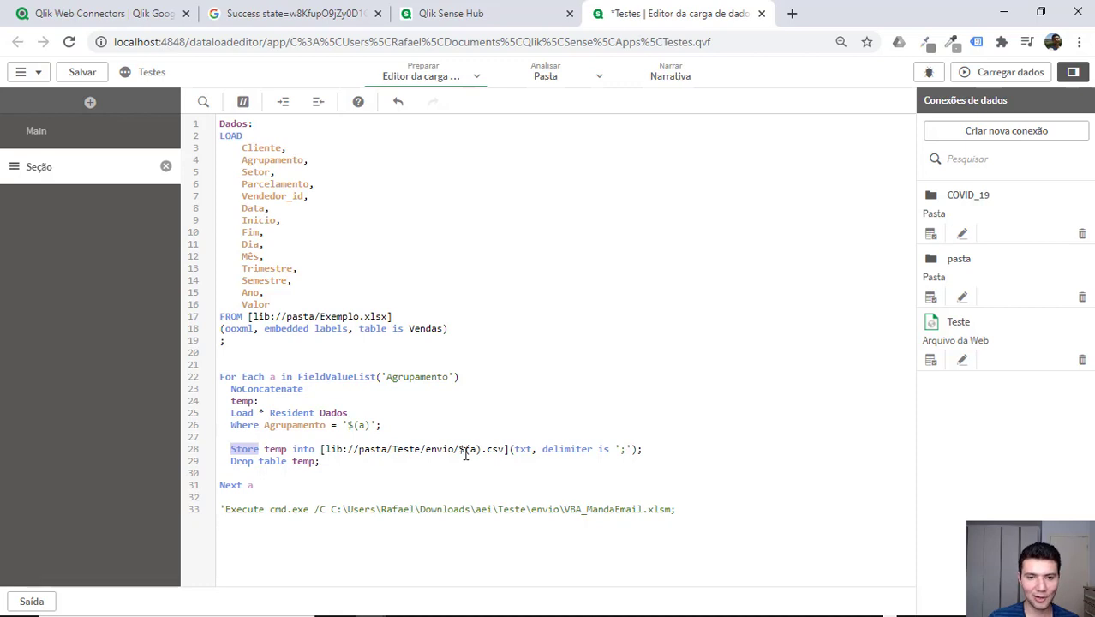
{"action": "left_click_drag", "start_coordinate": [493, 449], "coordinate": [463, 462]}
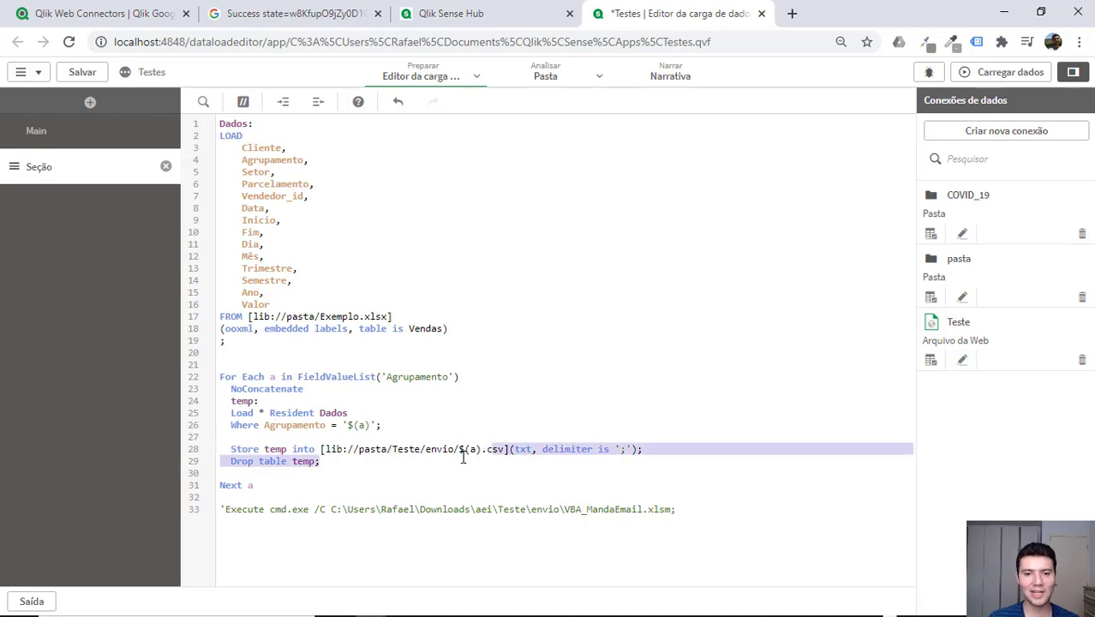
{"action": "left_click", "coordinate": [582, 460]}
{"action": "left_click_drag", "start_coordinate": [375, 448], "coordinate": [437, 451]}
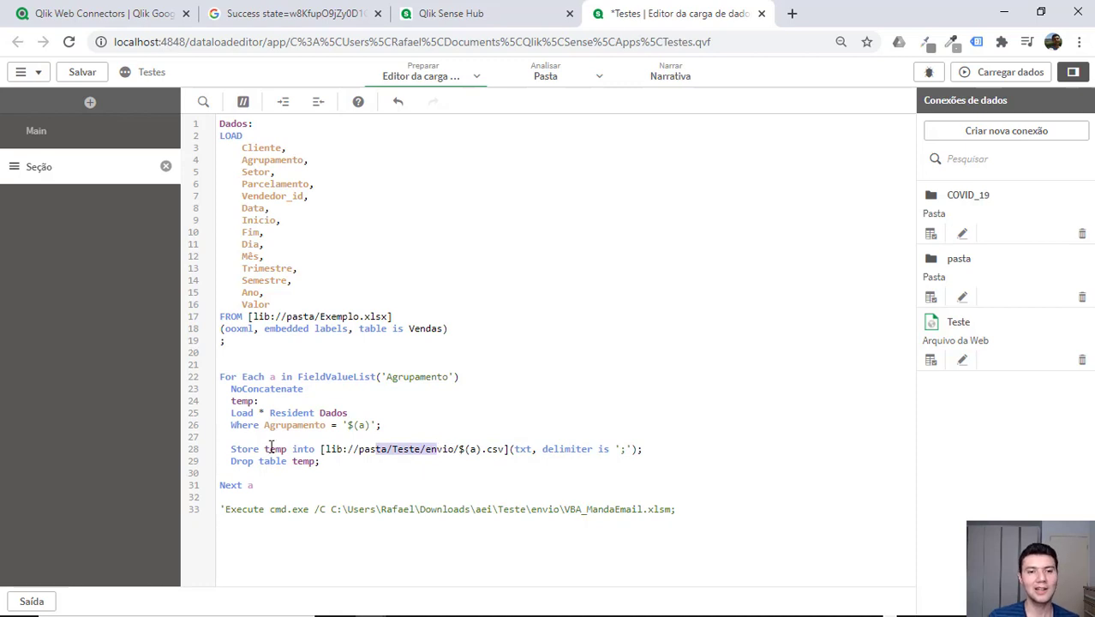
{"action": "left_click_drag", "start_coordinate": [270, 462], "coordinate": [322, 463]}
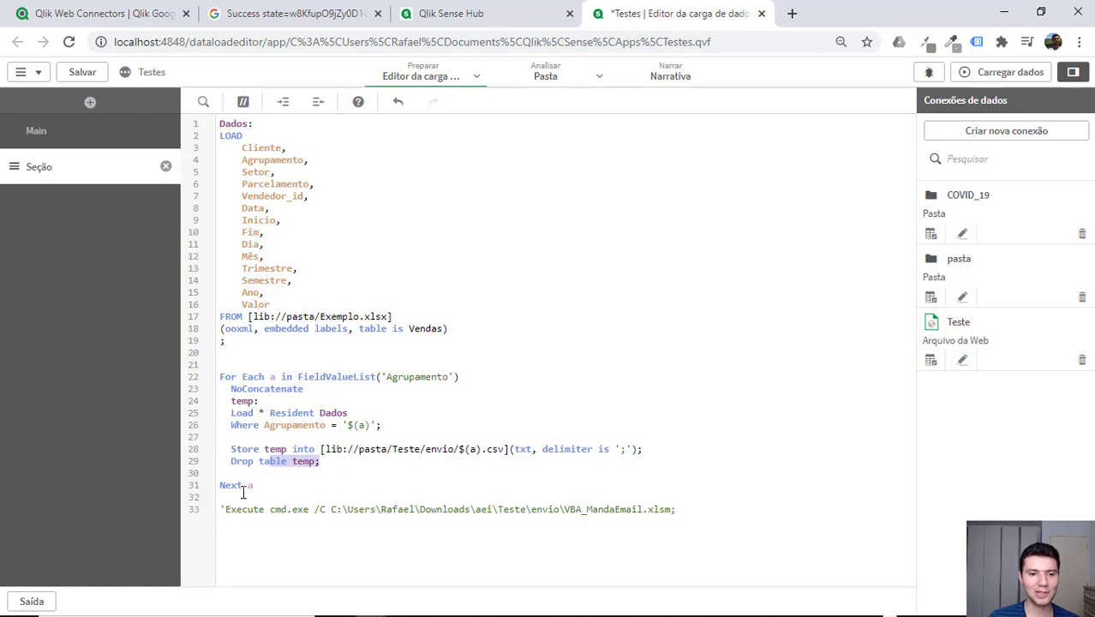
{"action": "left_click_drag", "start_coordinate": [255, 485], "coordinate": [221, 486]}
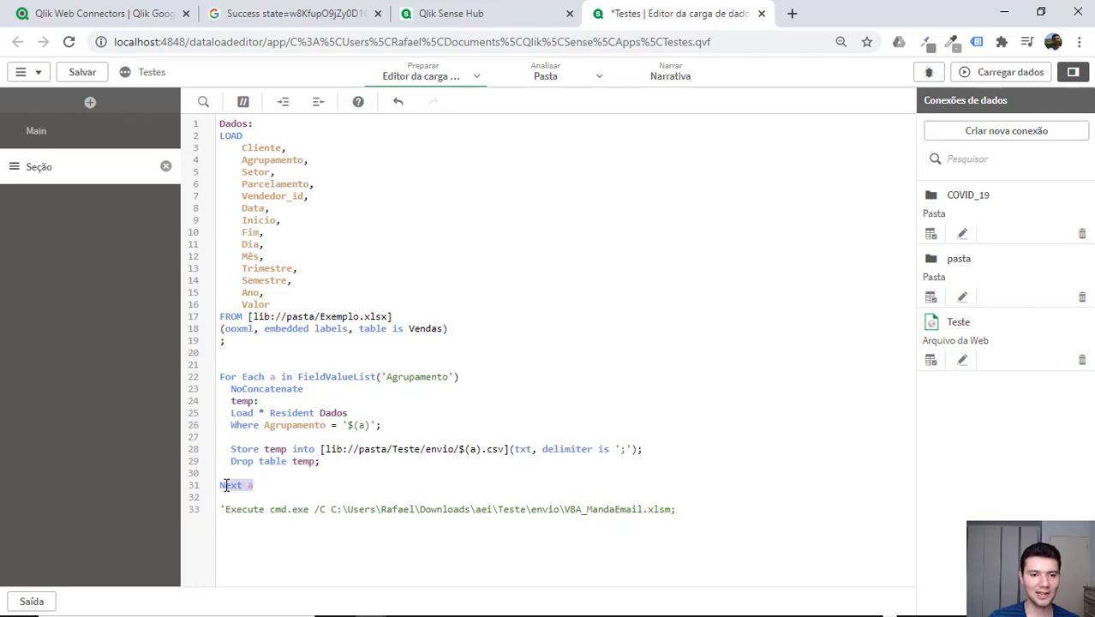
{"action": "double_click", "coordinate": [426, 376]}
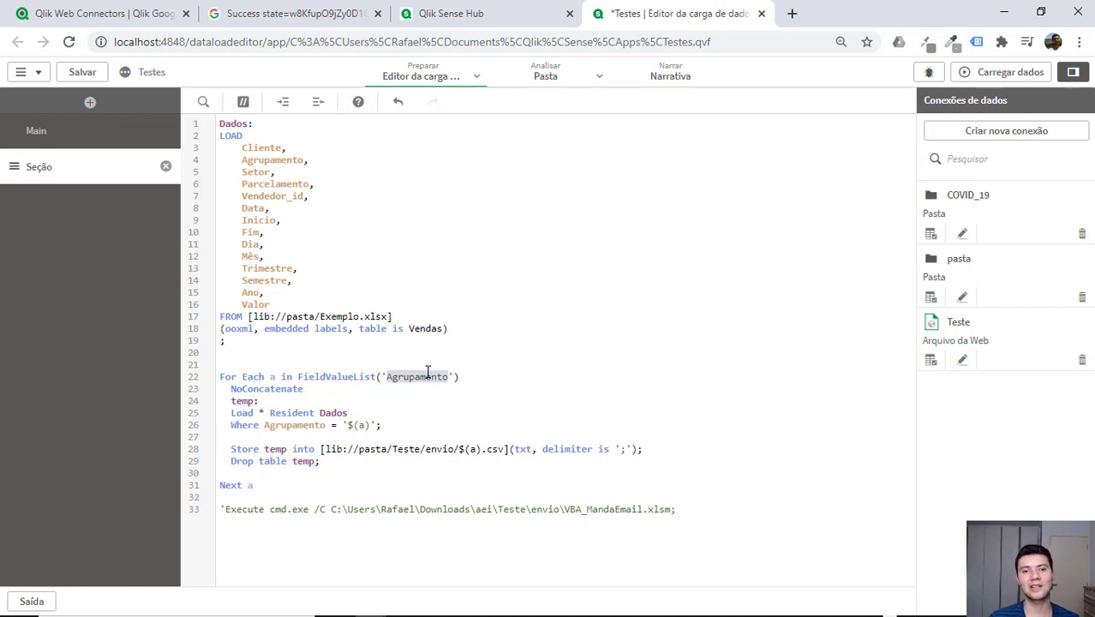
{"action": "left_click", "coordinate": [358, 425]}
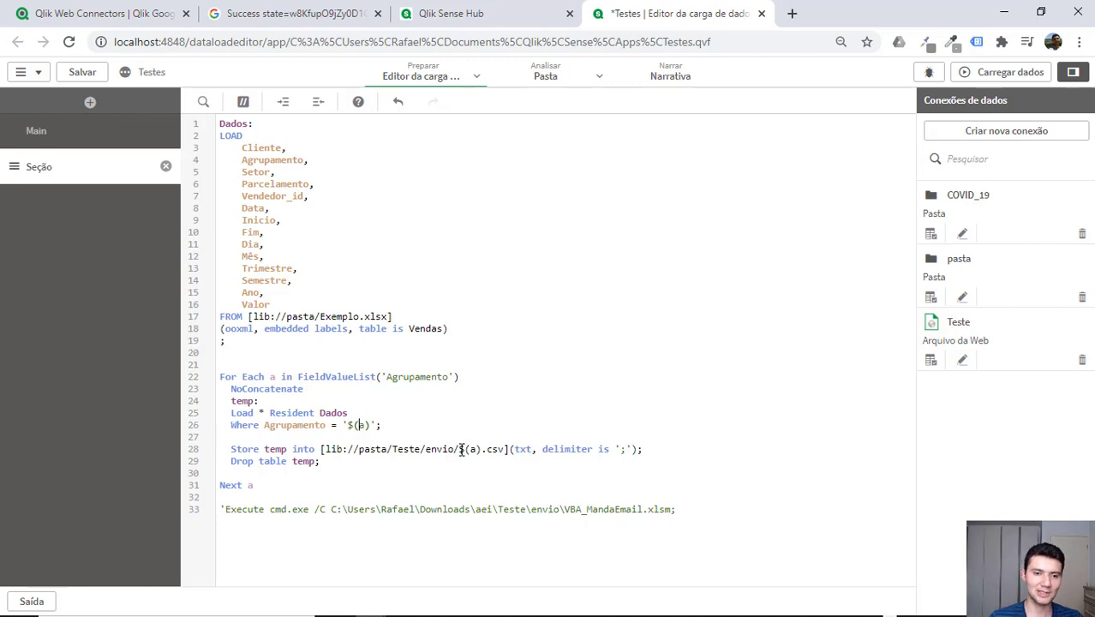
{"action": "left_click_drag", "start_coordinate": [460, 449], "coordinate": [479, 456]}
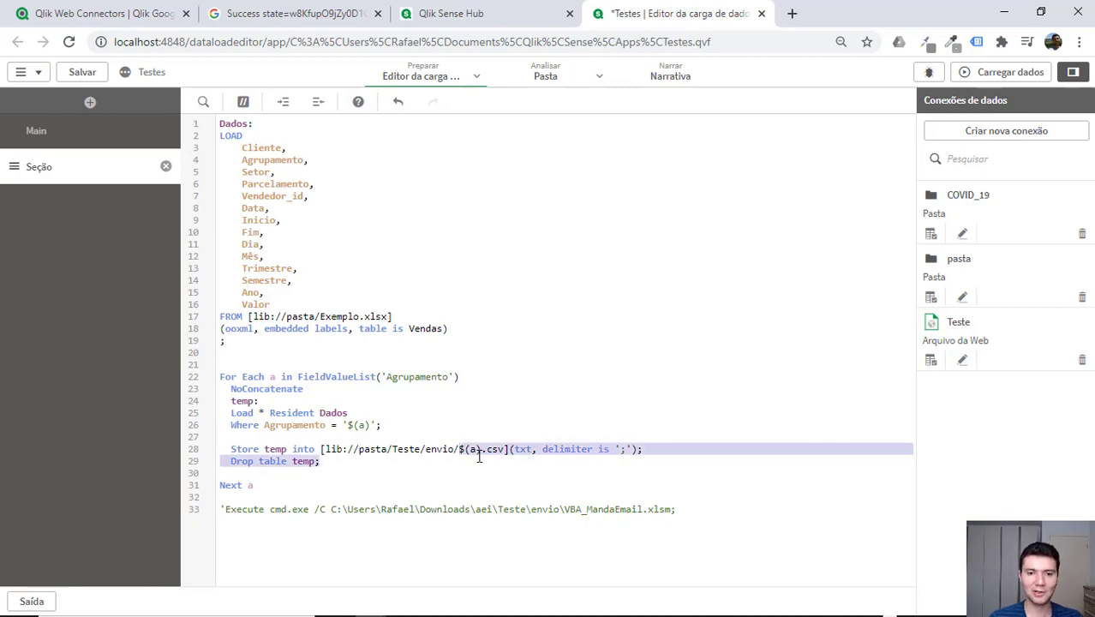
{"action": "left_click", "coordinate": [478, 449]}
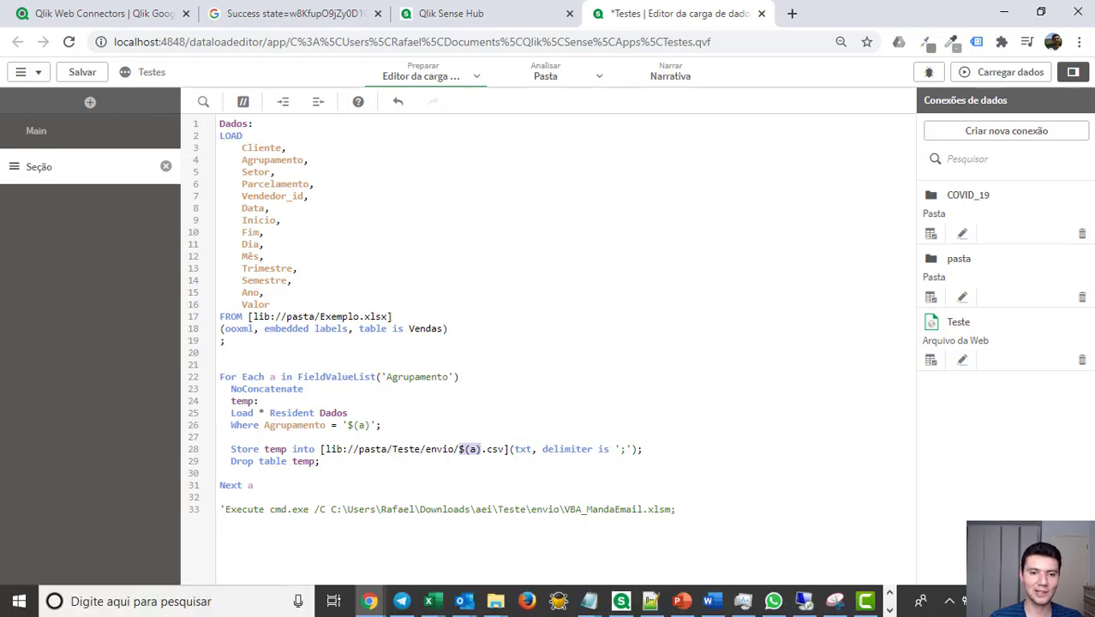
Bring up the envio folder and browse the exported Ouro.csv, Platina.csv and Titanium.csv files.
{"action": "left_click", "coordinate": [494, 600]}
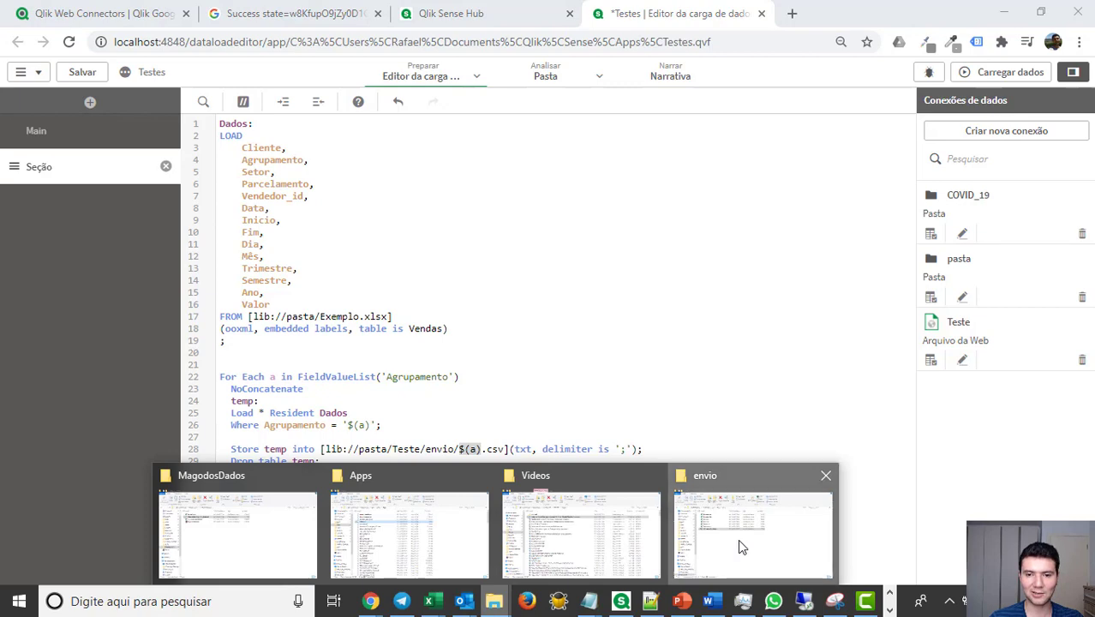
{"action": "left_click", "coordinate": [742, 546]}
{"action": "left_click", "coordinate": [261, 211]}
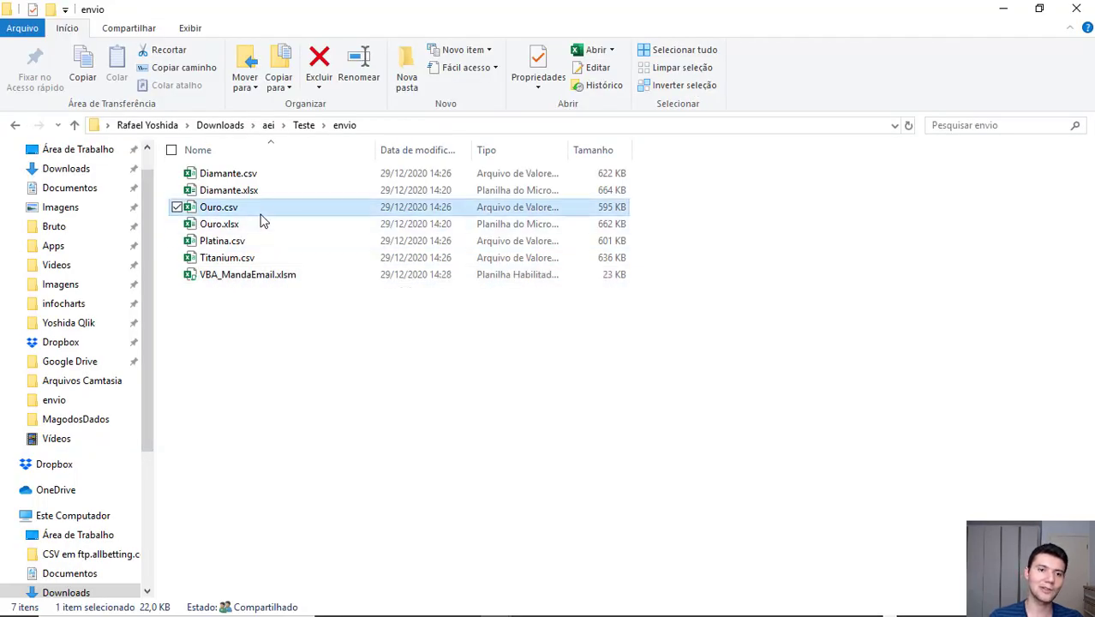
{"action": "key", "text": "Down"}
{"action": "key", "text": "Down"}
{"action": "key", "text": "Down"}
{"action": "key", "text": "Up"}
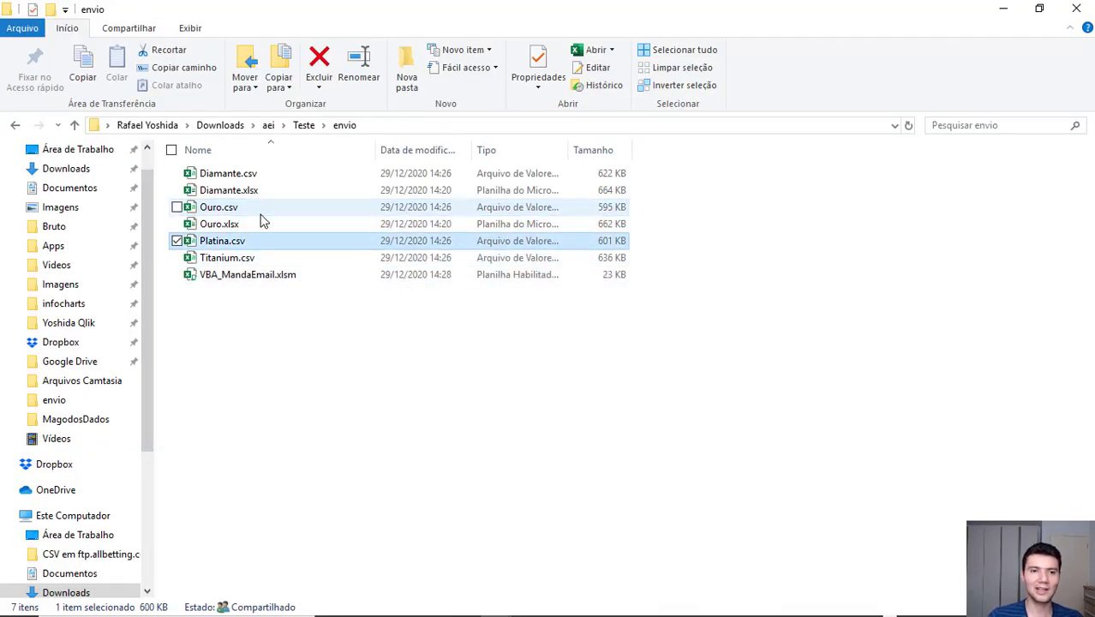
{"action": "key", "text": "Down"}
{"action": "key", "text": "Up"}
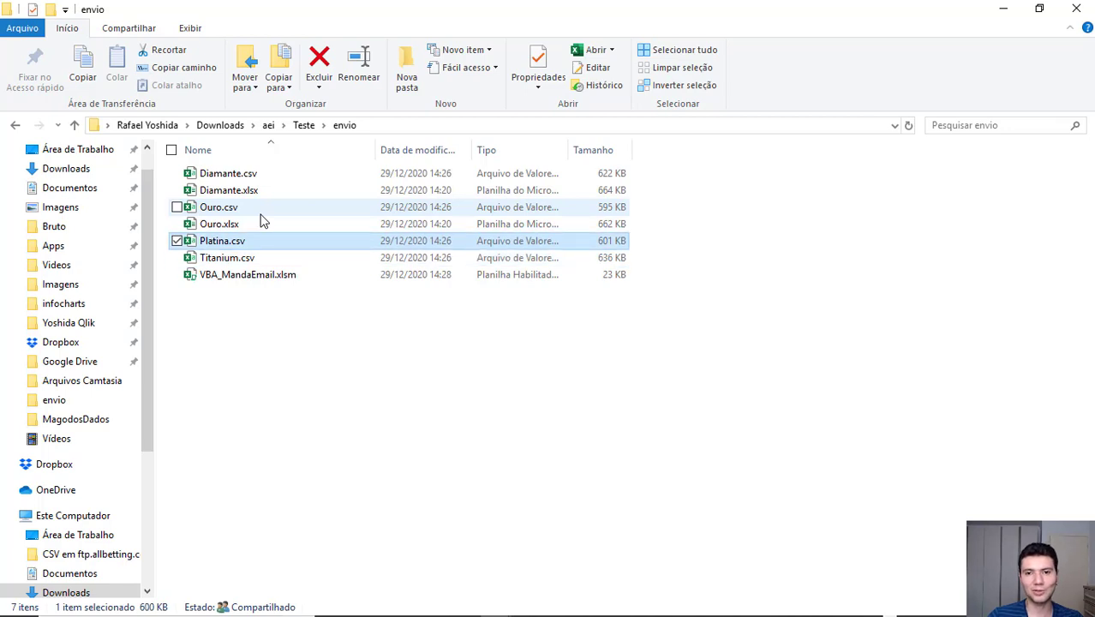
{"action": "key", "text": "Down"}
{"action": "key", "text": "Up"}
{"action": "key", "text": "Down"}
{"action": "key", "text": "Up"}
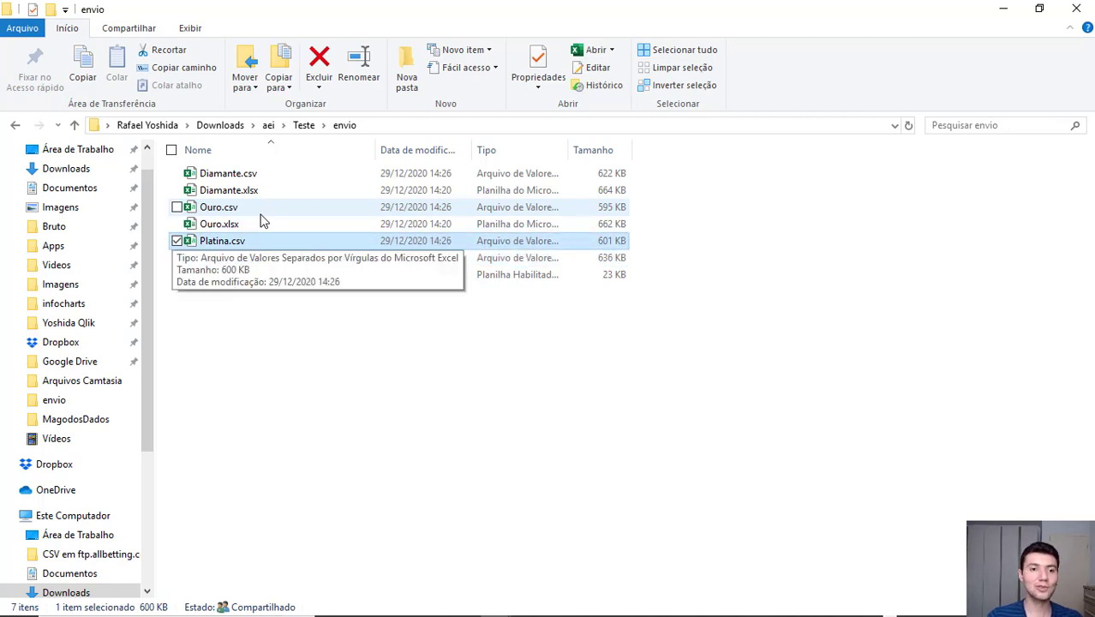
{"action": "key", "text": "Up"}
{"action": "key", "text": "Up"}
{"action": "key", "text": "Up"}
{"action": "key", "text": "Up"}
{"action": "key", "text": "Down"}
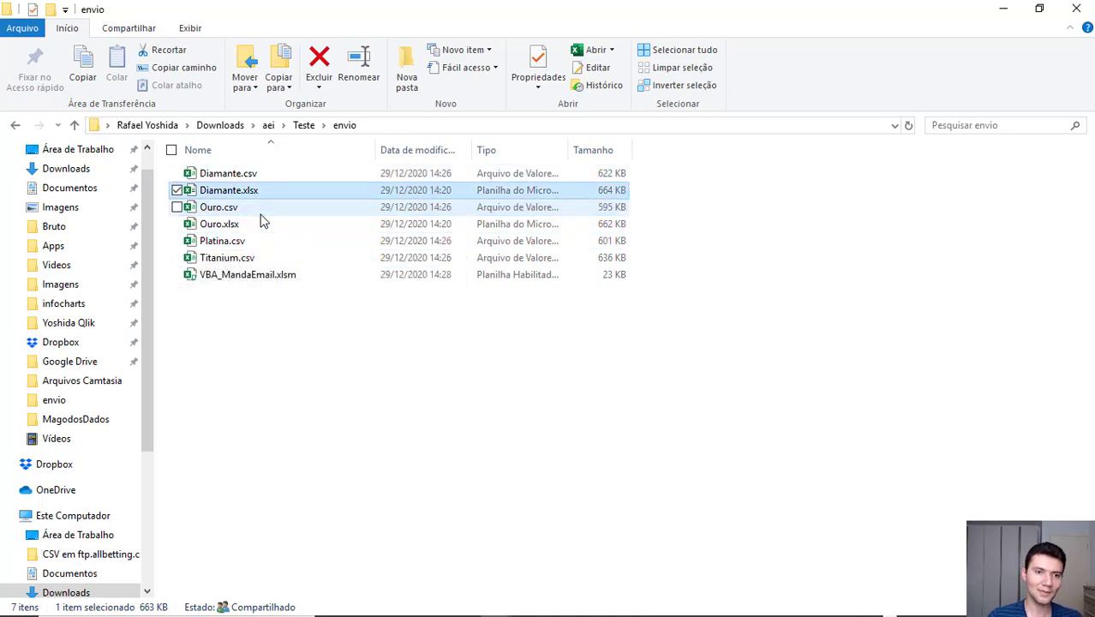
{"action": "key", "text": "Down"}
{"action": "key", "text": "Down"}
{"action": "key", "text": "Down"}
{"action": "key", "text": "Down"}
{"action": "key", "text": "Up"}
{"action": "key", "text": "Up"}
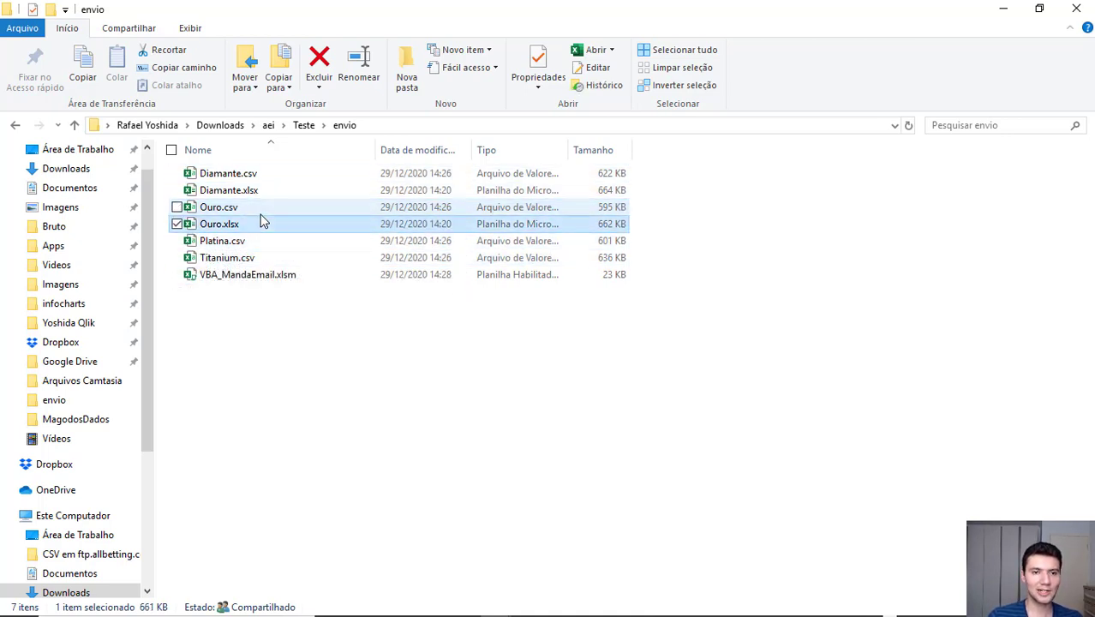
{"action": "key", "text": "Up"}
{"action": "key", "text": "Up"}
Sort the folder by type, pick out Diamante.xlsx and Ouro.xlsx, then switch to VBA_MandaEmail.xlsm.
{"action": "left_click", "coordinate": [506, 150]}
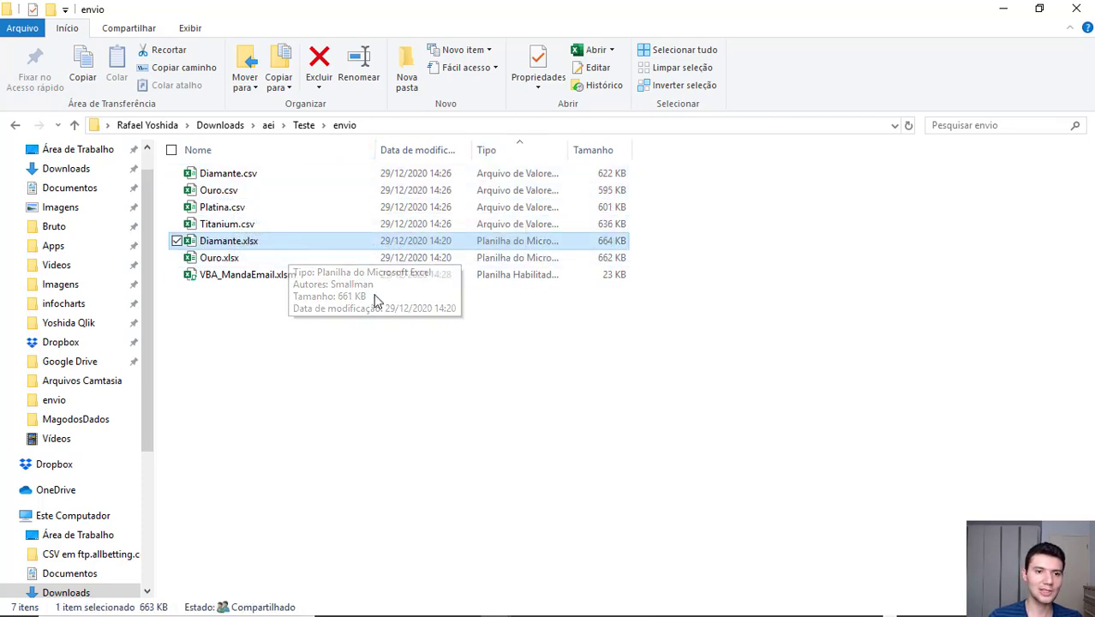
{"action": "key", "text": "Down"}
{"action": "key", "text": "shift+Up"}
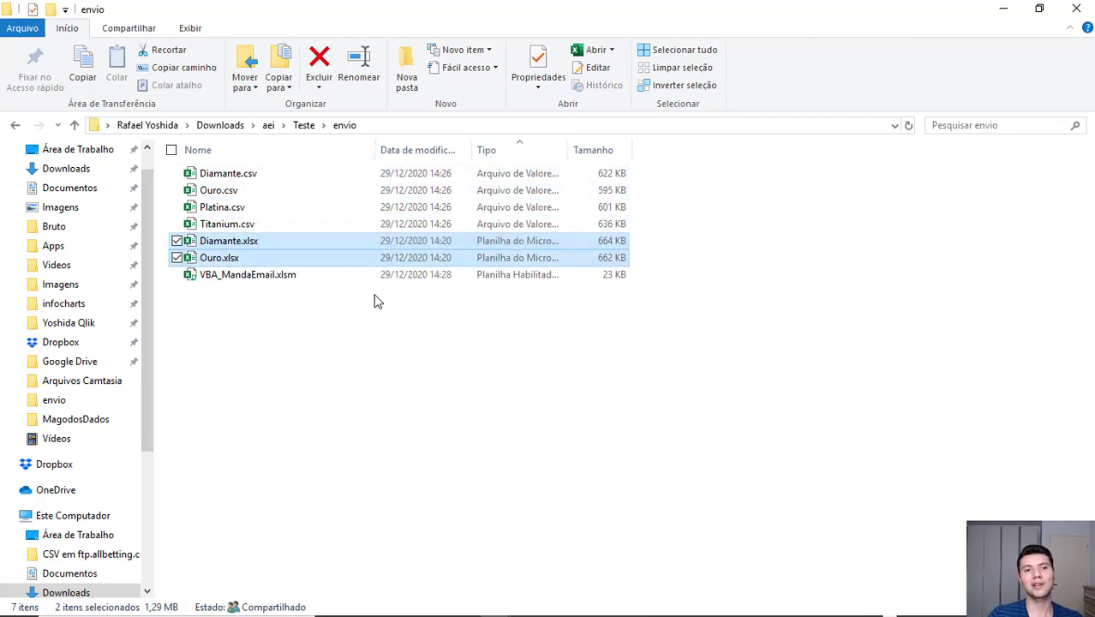
{"action": "key", "text": "Down"}
{"action": "key", "text": "Down"}
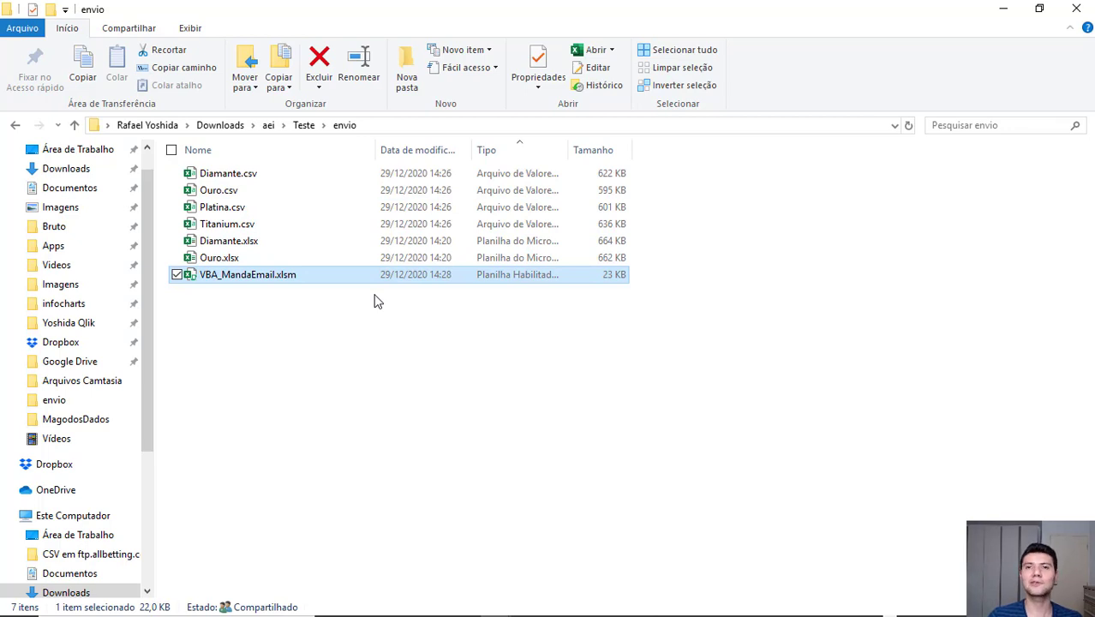
{"action": "key", "text": "Up"}
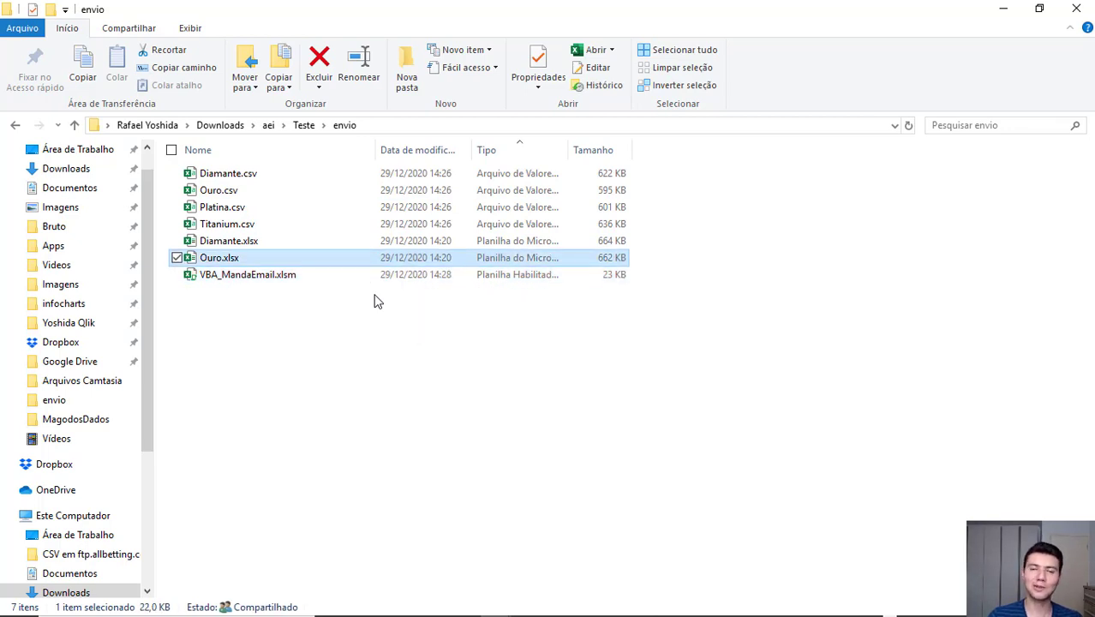
{"action": "key", "text": "Up"}
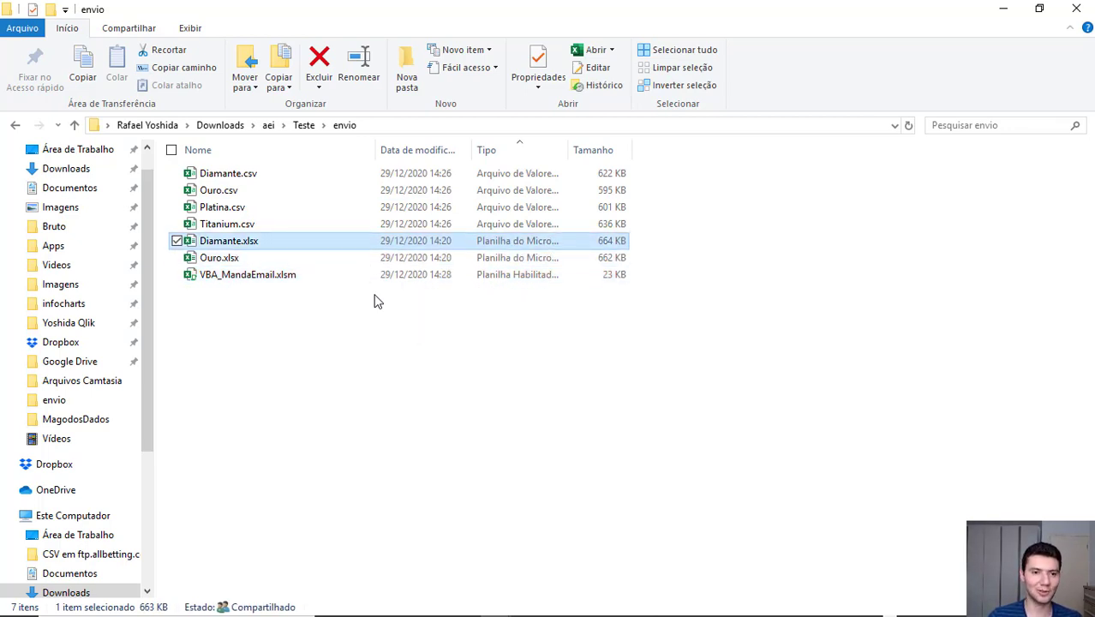
{"action": "key", "text": "Down"}
{"action": "key", "text": "Up"}
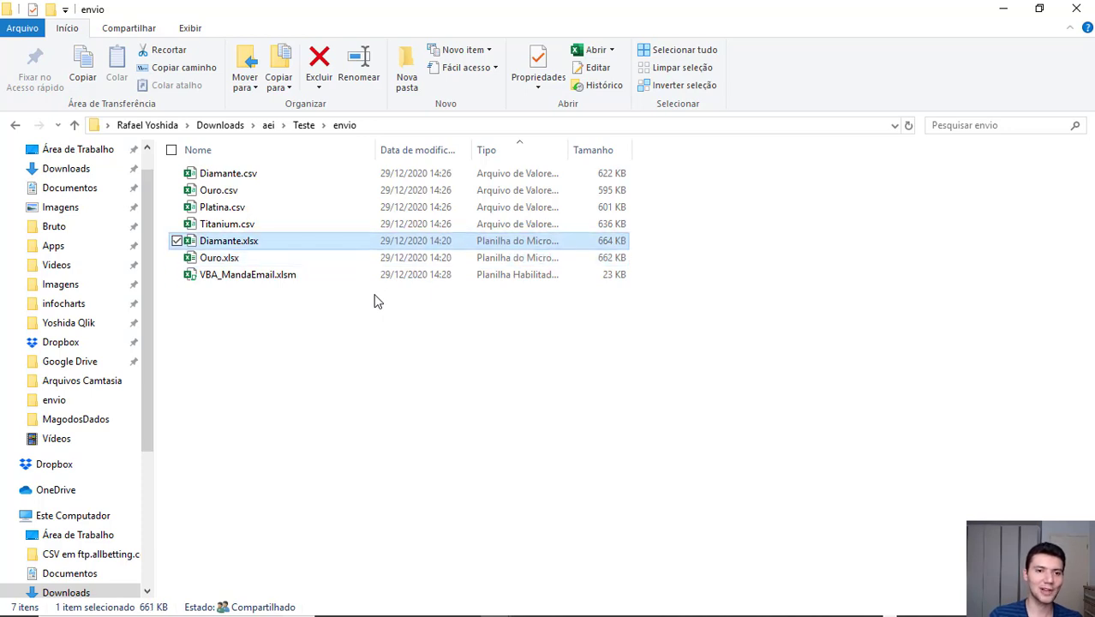
{"action": "key", "text": "Down"}
{"action": "key", "text": "Up"}
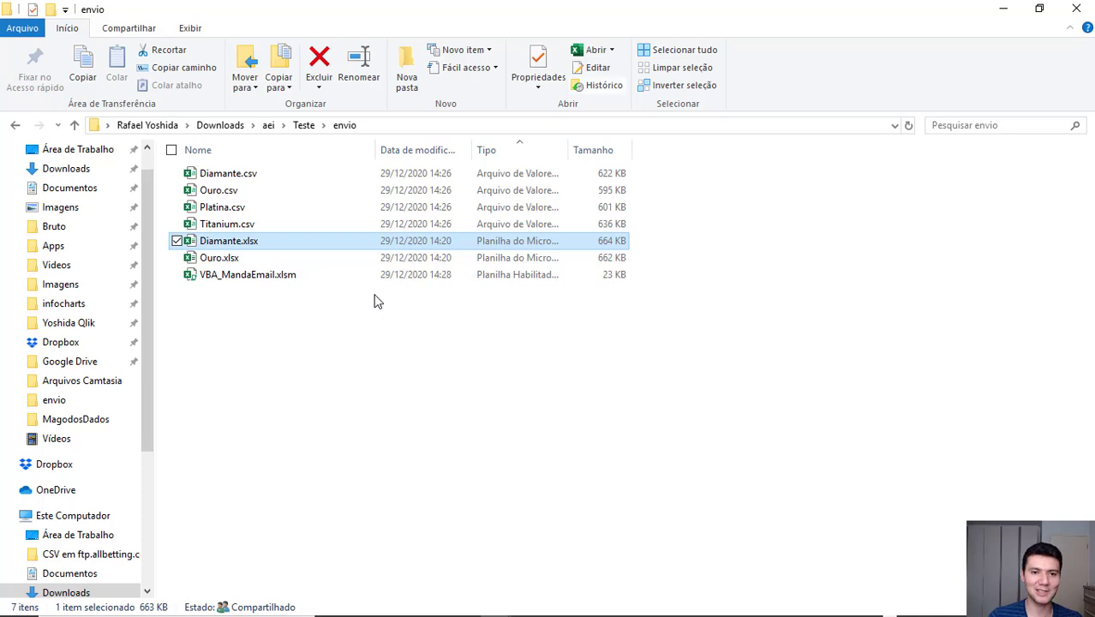
{"action": "key", "text": "alt+Tab"}
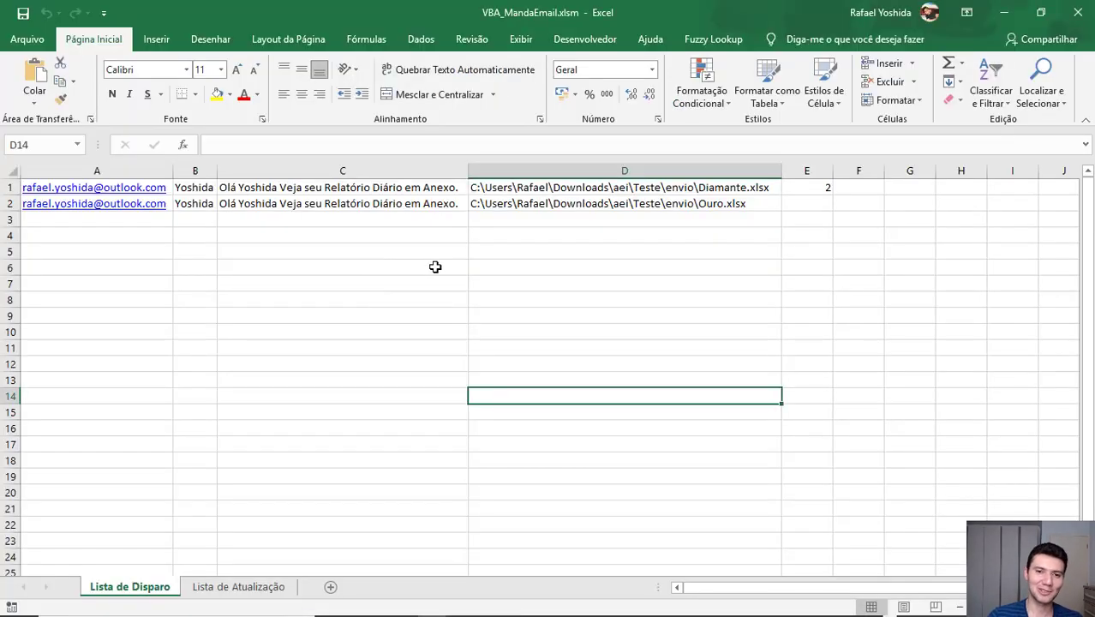
Bring the Diamante.xlsx window forward, showing Planilha1's total of R$560.489.481,00.
{"action": "left_click", "coordinate": [459, 261]}
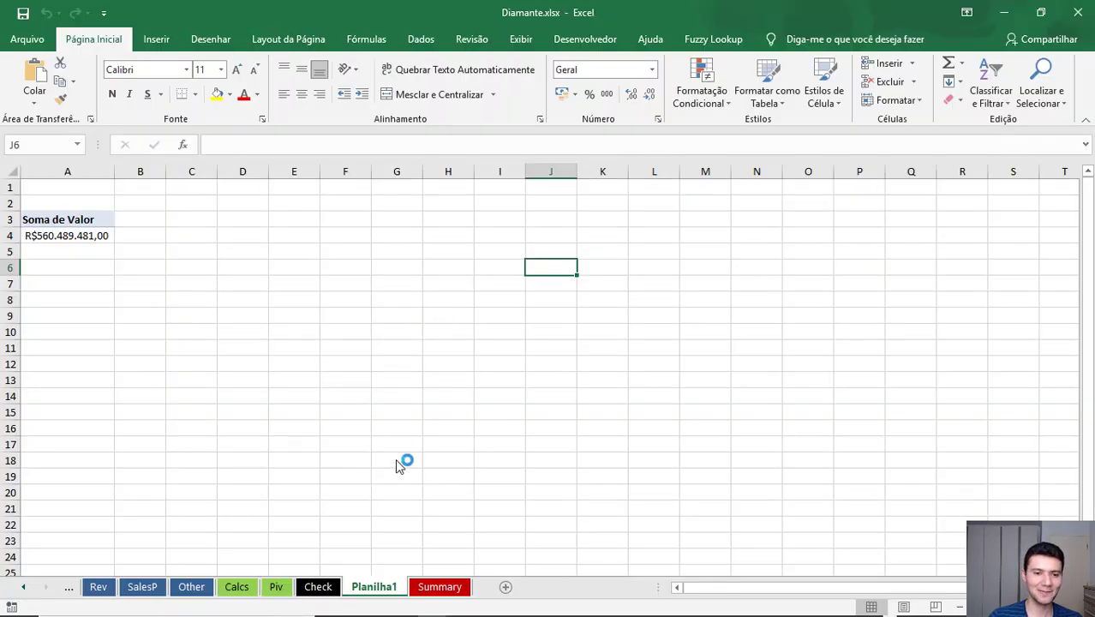
Scroll through the Summary sheet and select the R$ headline box linked to =Planilha1!A4.
{"action": "left_click", "coordinate": [429, 589]}
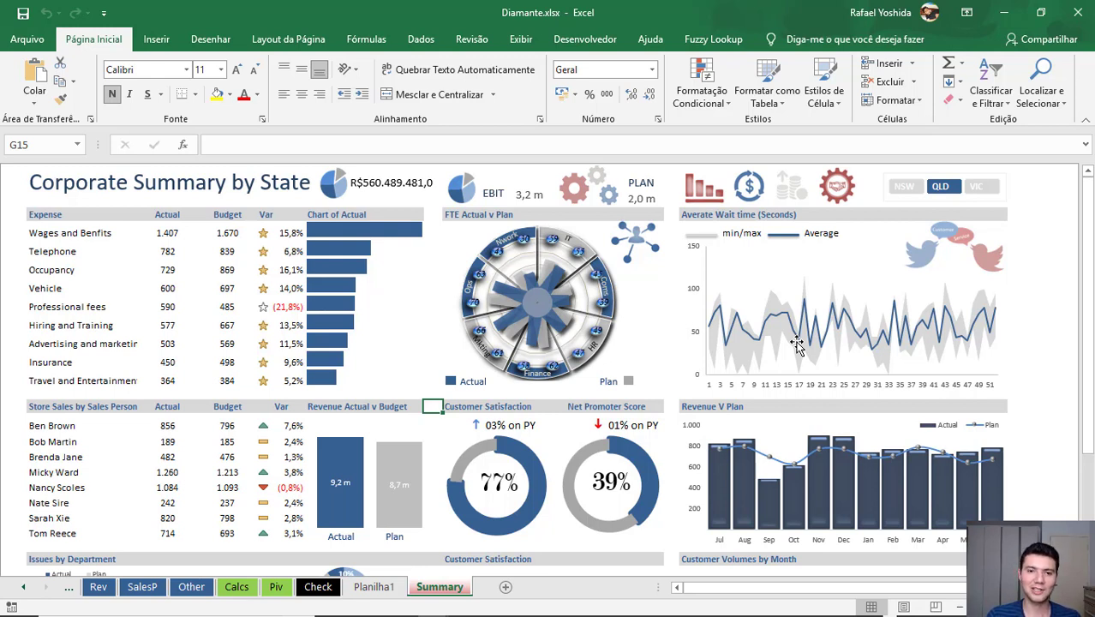
{"action": "scroll", "coordinate": [834, 427], "scroll_direction": "down", "scroll_amount": 5}
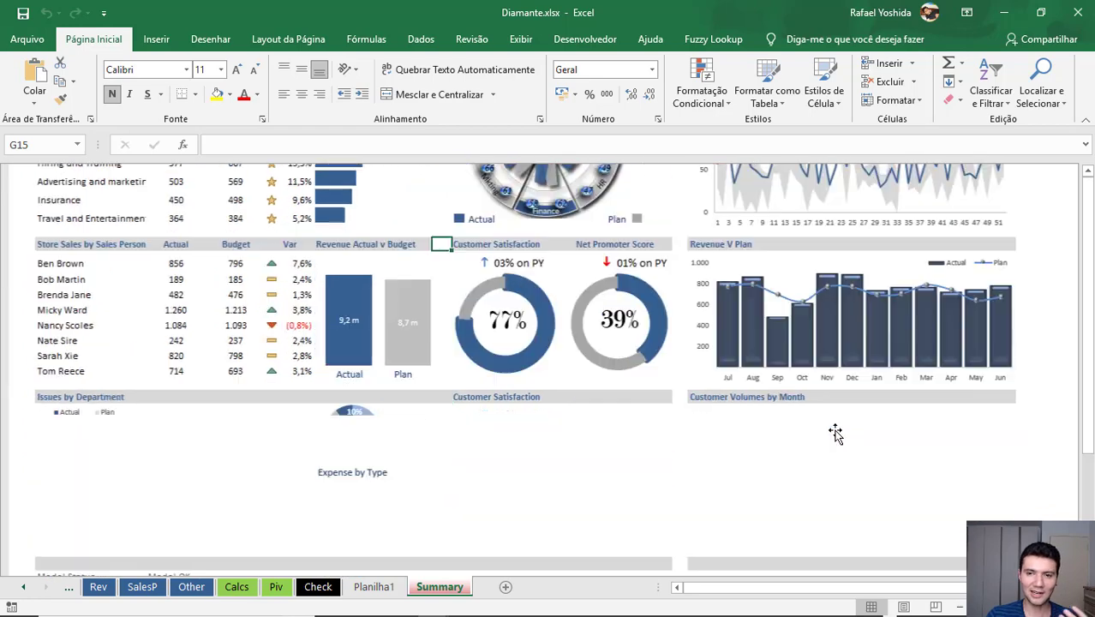
{"action": "scroll", "coordinate": [833, 428], "scroll_direction": "down", "scroll_amount": 5}
{"action": "scroll", "coordinate": [835, 432], "scroll_direction": "up", "scroll_amount": 10}
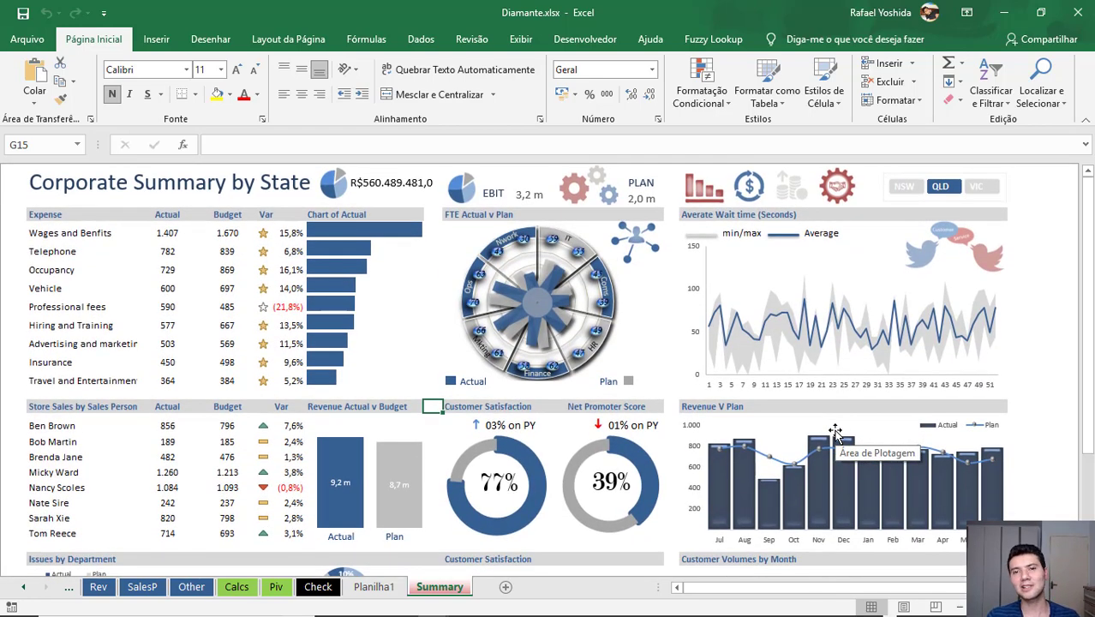
{"action": "scroll", "coordinate": [835, 432], "scroll_direction": "down", "scroll_amount": 5}
{"action": "scroll", "coordinate": [835, 433], "scroll_direction": "up", "scroll_amount": 5}
{"action": "scroll", "coordinate": [836, 433], "scroll_direction": "down", "scroll_amount": 1}
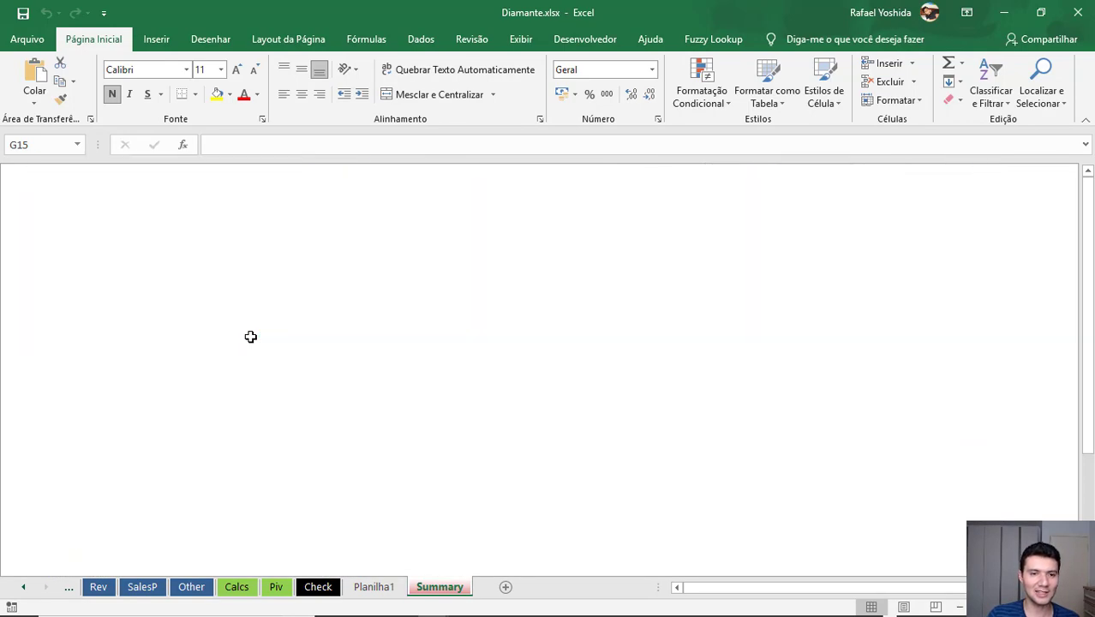
{"action": "scroll", "coordinate": [250, 337], "scroll_direction": "down", "scroll_amount": 3}
{"action": "scroll", "coordinate": [250, 337], "scroll_direction": "up", "scroll_amount": 3}
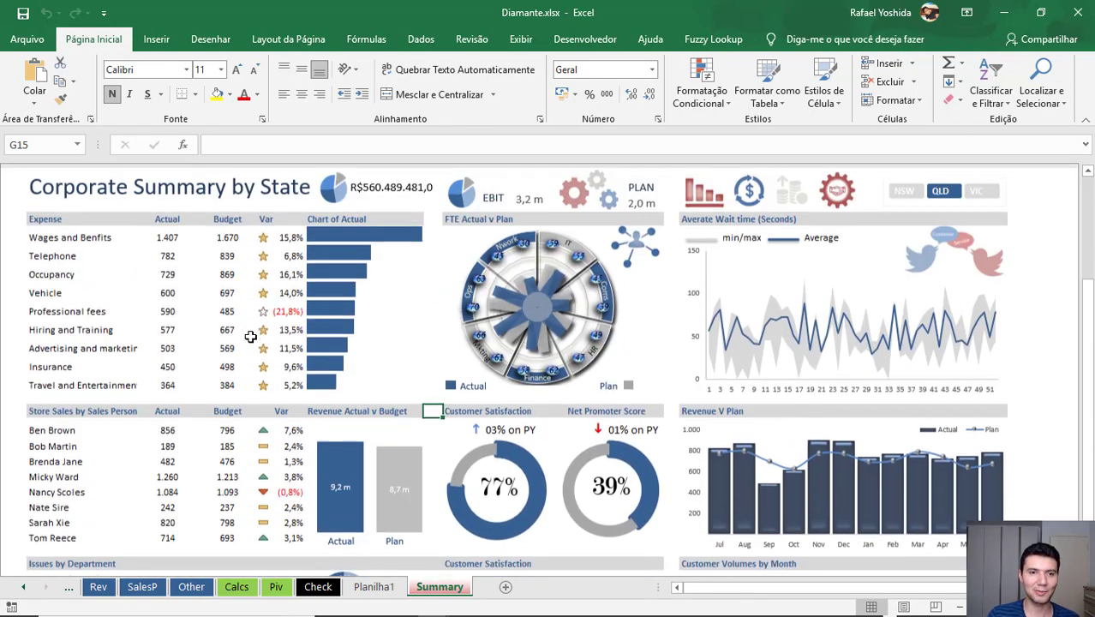
{"action": "left_click", "coordinate": [390, 184]}
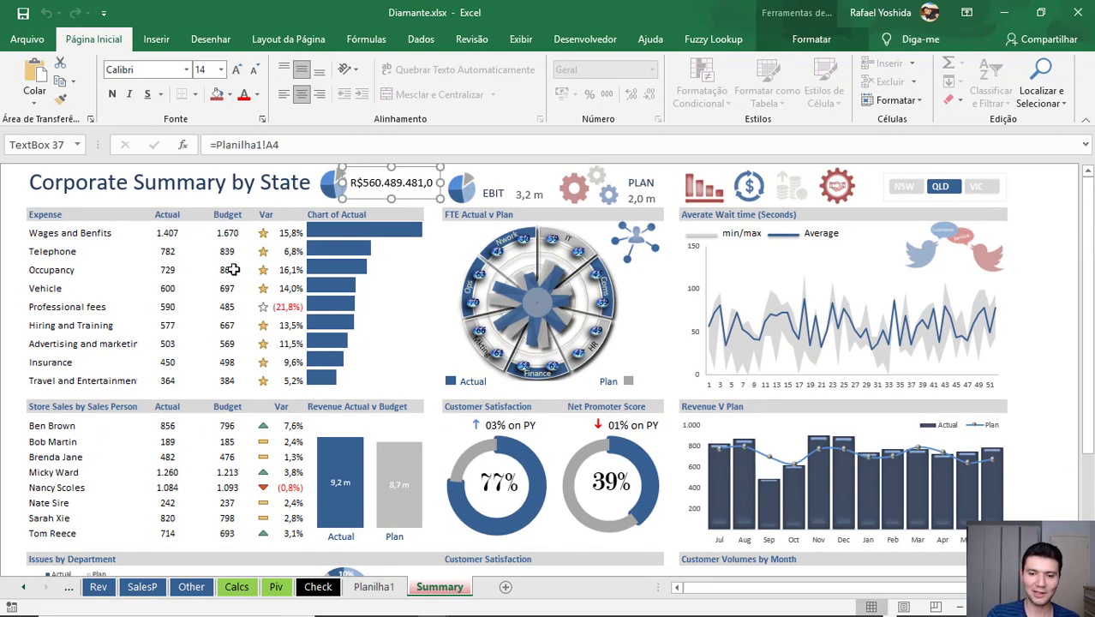
Save the workbook as Platina.xlsx in envio, using the name copied from Platina.csv.
{"action": "key", "text": "F12"}
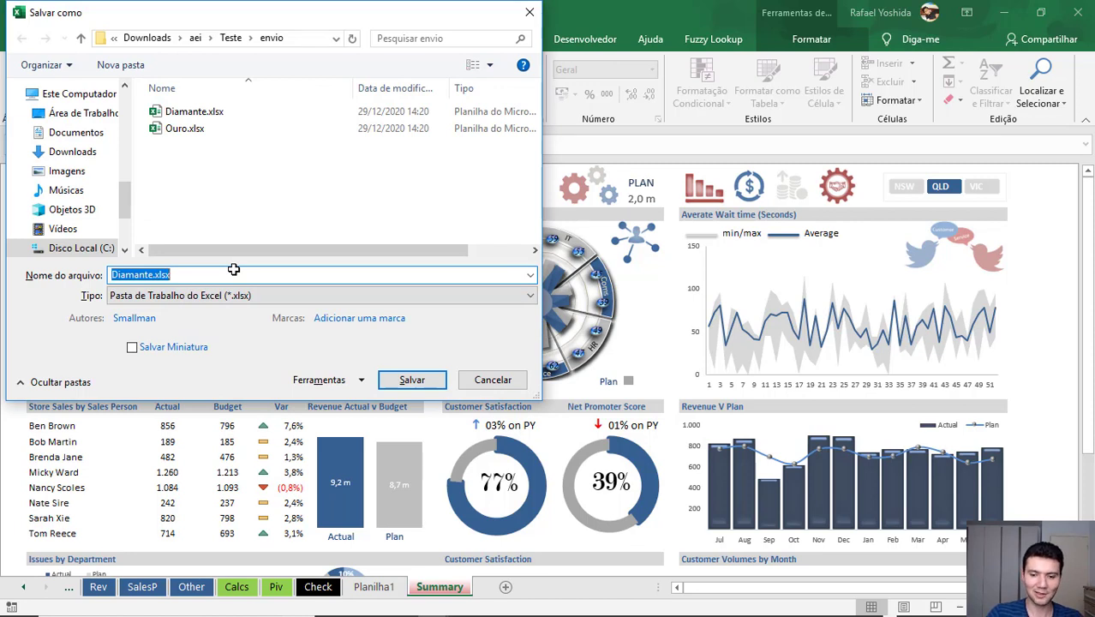
{"action": "type", "text": "Plat"}
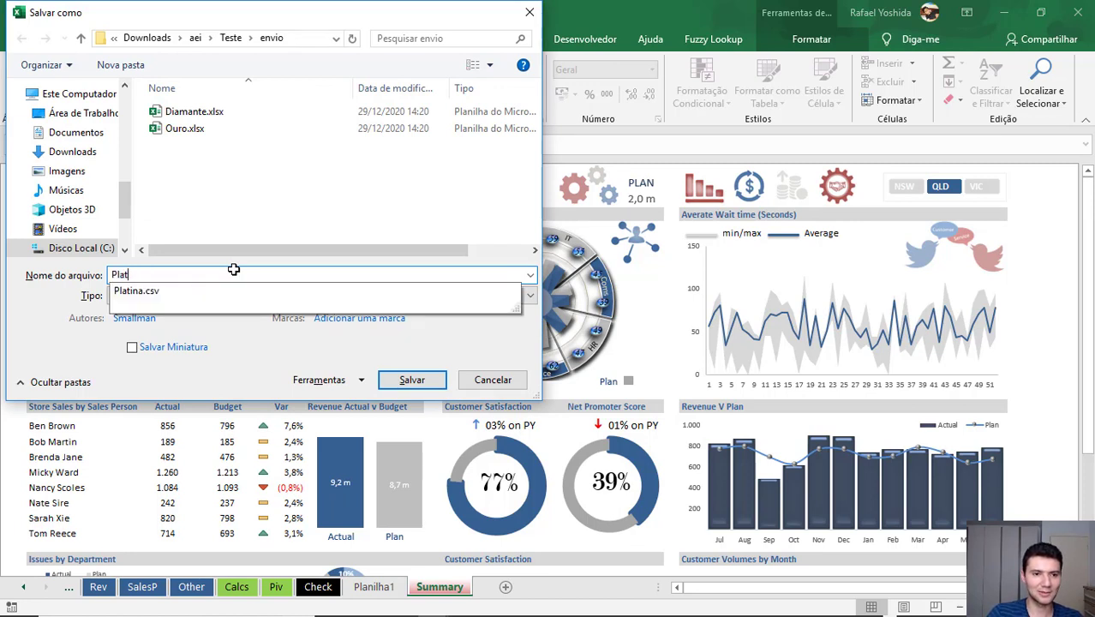
{"action": "type", "text": "atinum"}
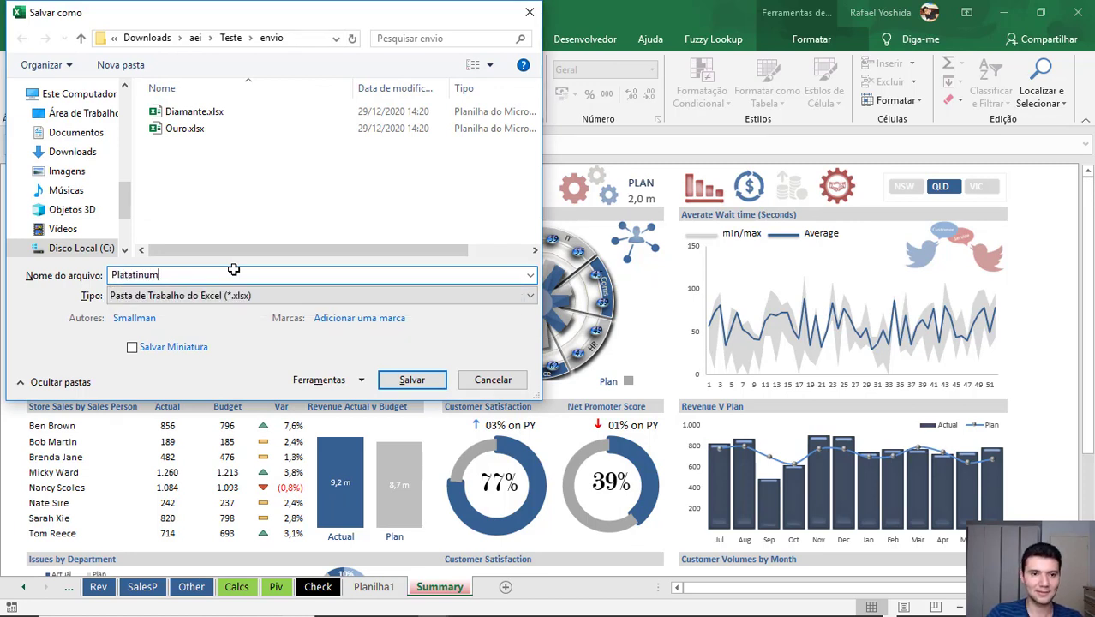
{"action": "key", "text": "alt+Tab"}
{"action": "key", "text": "Down"}
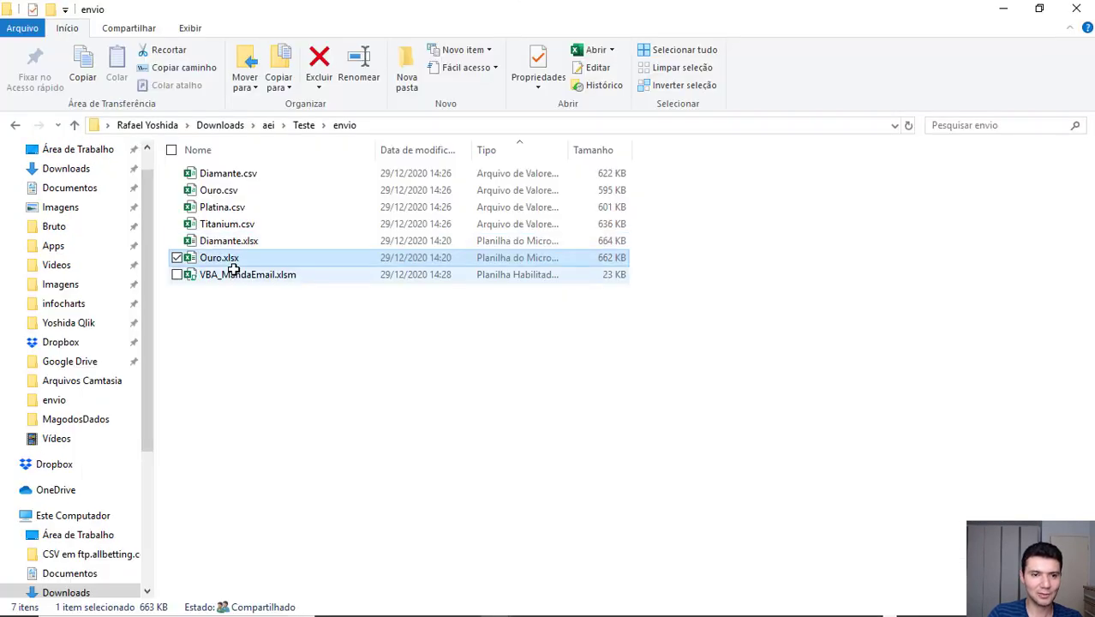
{"action": "key", "text": "Up"}
{"action": "key", "text": "Up"}
{"action": "key", "text": "Up"}
{"action": "key", "text": "F2"}
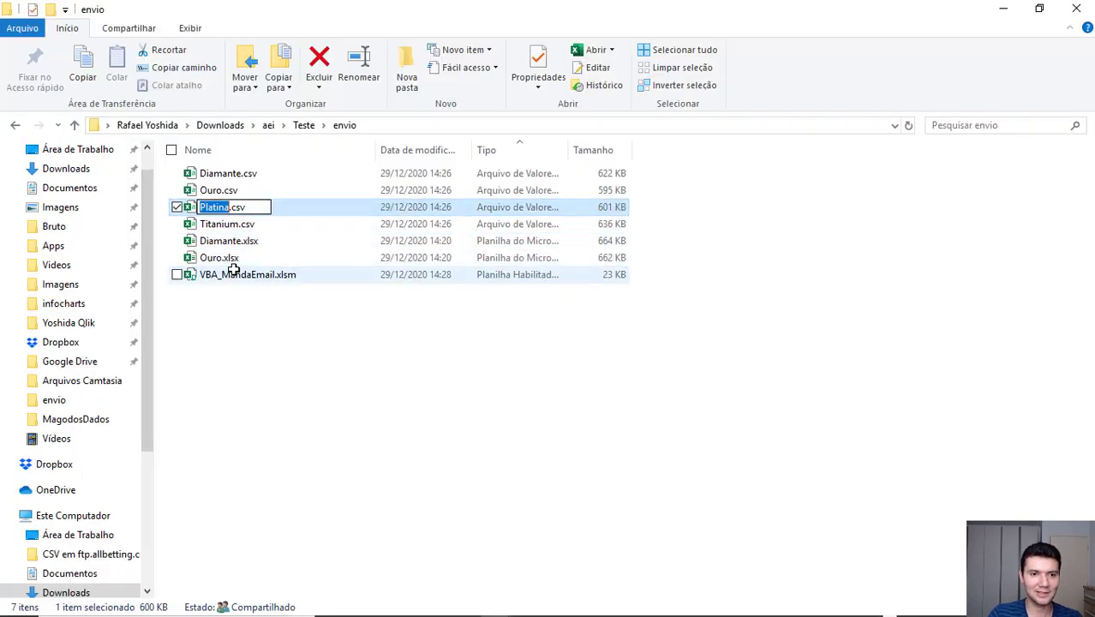
{"action": "key", "text": "ctrl+c"}
{"action": "key", "text": "alt+Tab"}
{"action": "key", "text": "ctrl+a"}
{"action": "key", "text": "ctrl+v"}
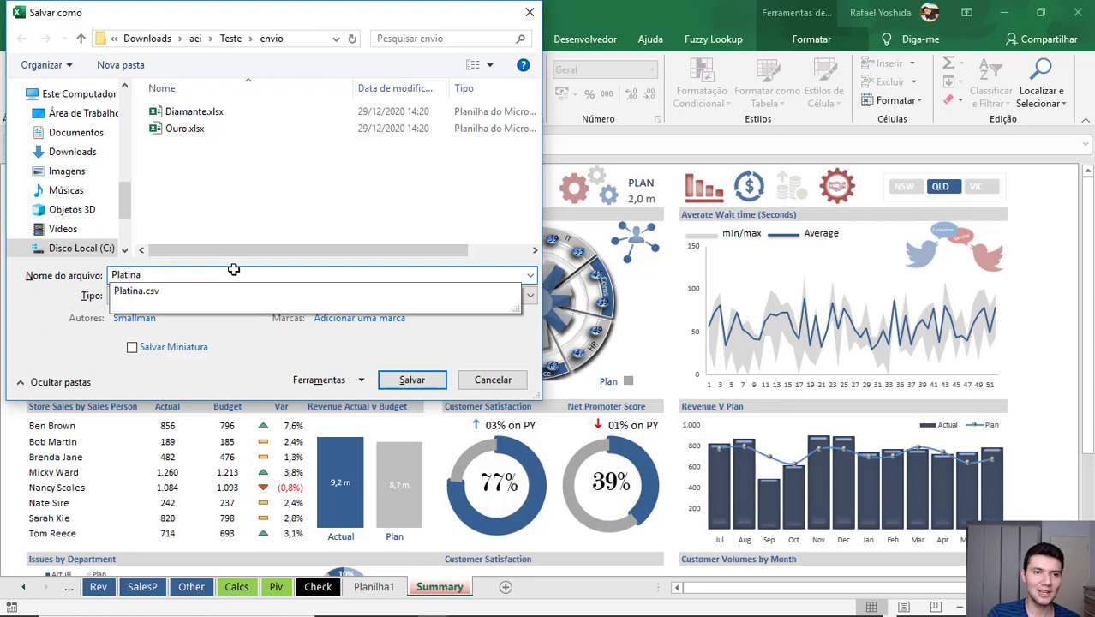
{"action": "key", "text": "Return"}
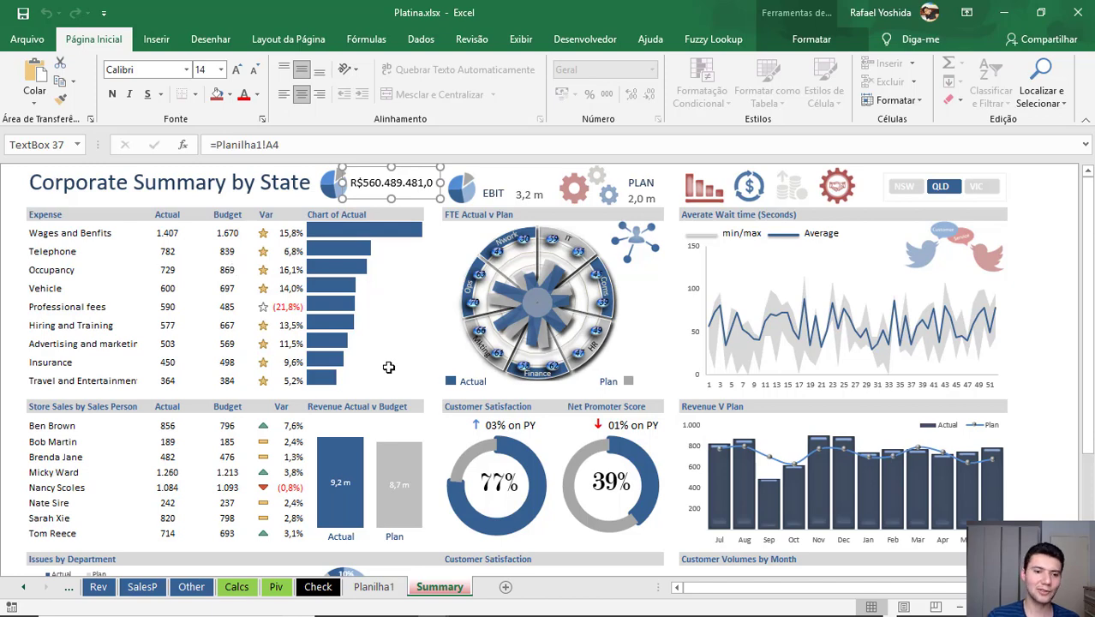
Check Planilha1's Soma de Valor in A4, then edit the Diamante query from Consultas e Conexões.
{"action": "left_click", "coordinate": [374, 587]}
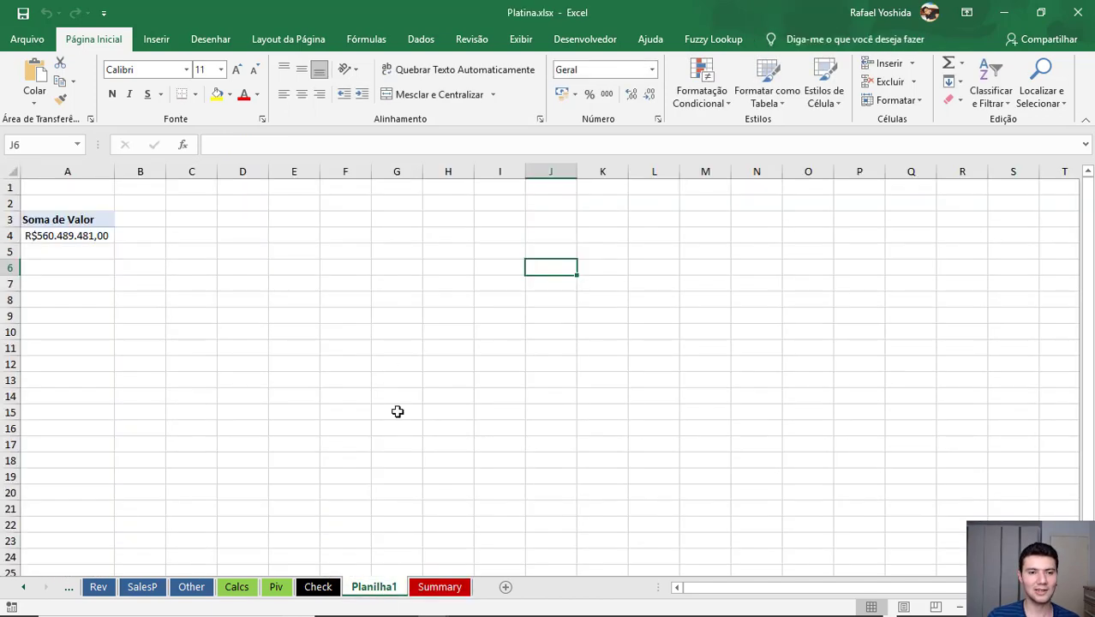
{"action": "left_click", "coordinate": [344, 363]}
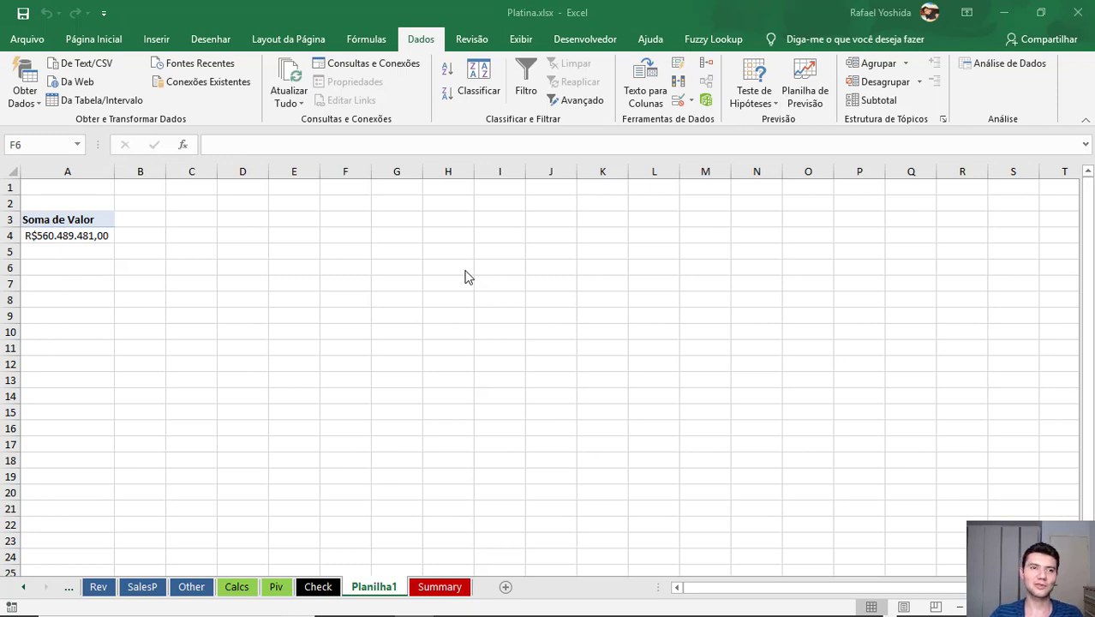
{"action": "left_click", "coordinate": [67, 234]}
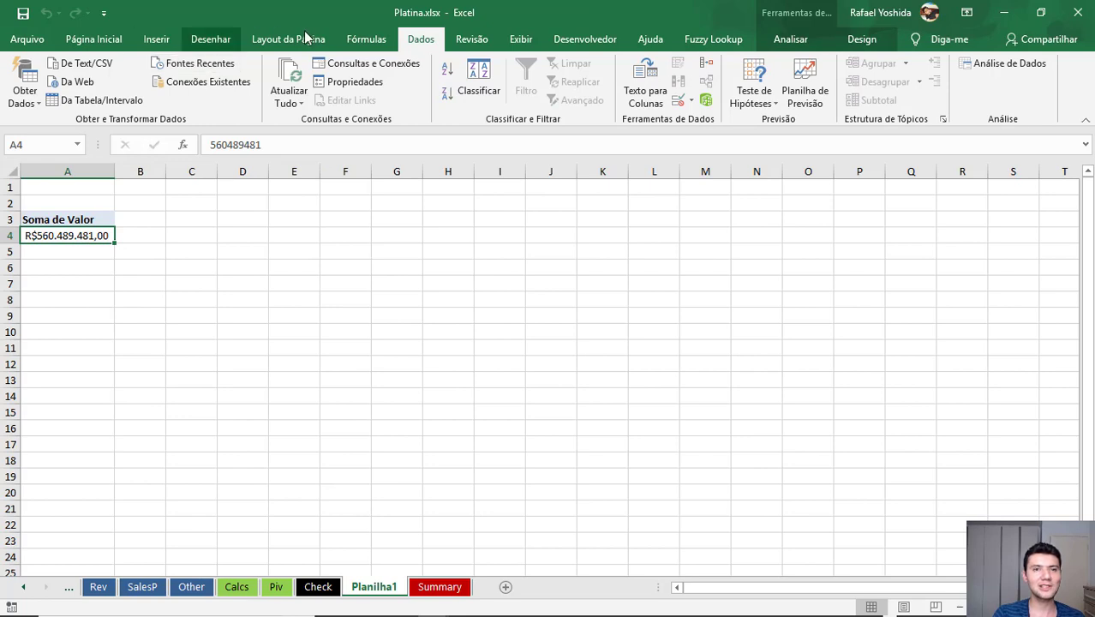
{"action": "left_click", "coordinate": [373, 63]}
{"action": "mouse_move", "coordinate": [955, 270]}
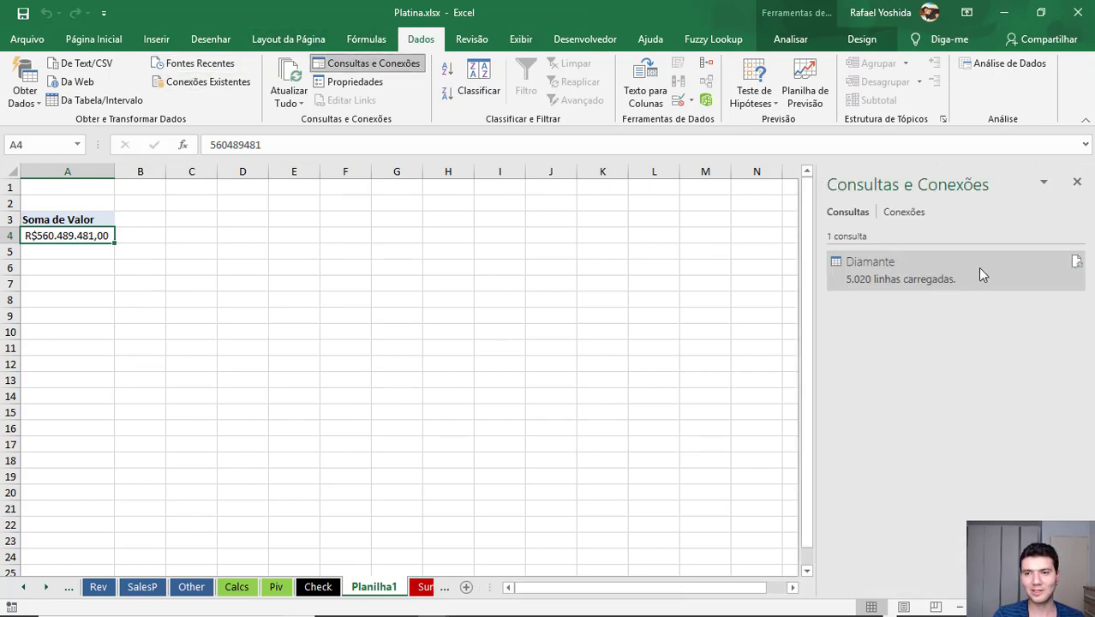
{"action": "right_click", "coordinate": [908, 264]}
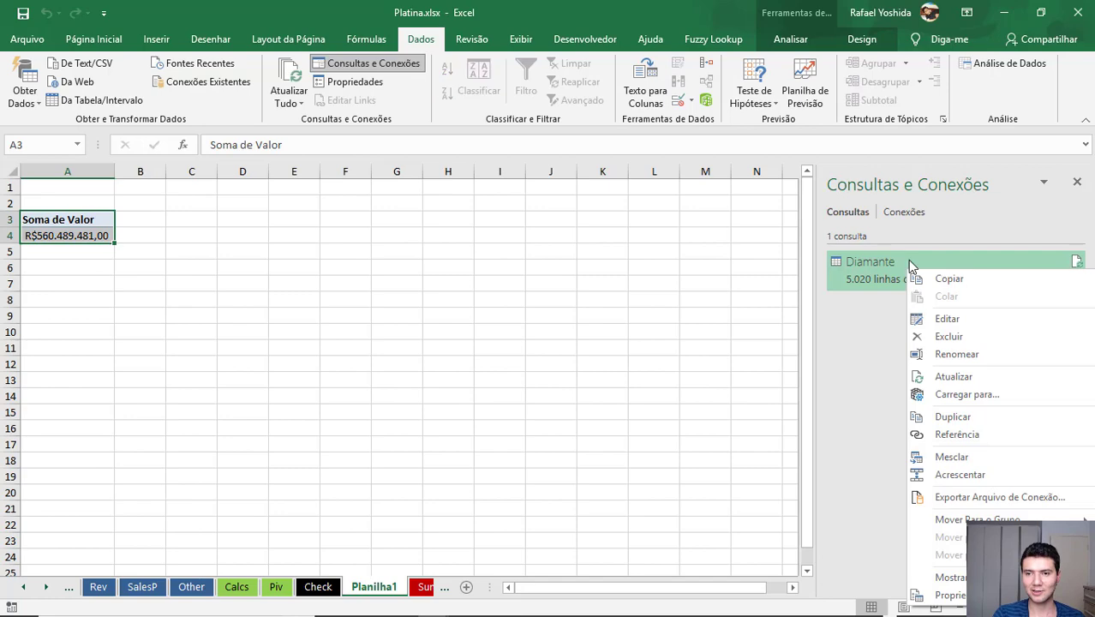
{"action": "left_click", "coordinate": [947, 321]}
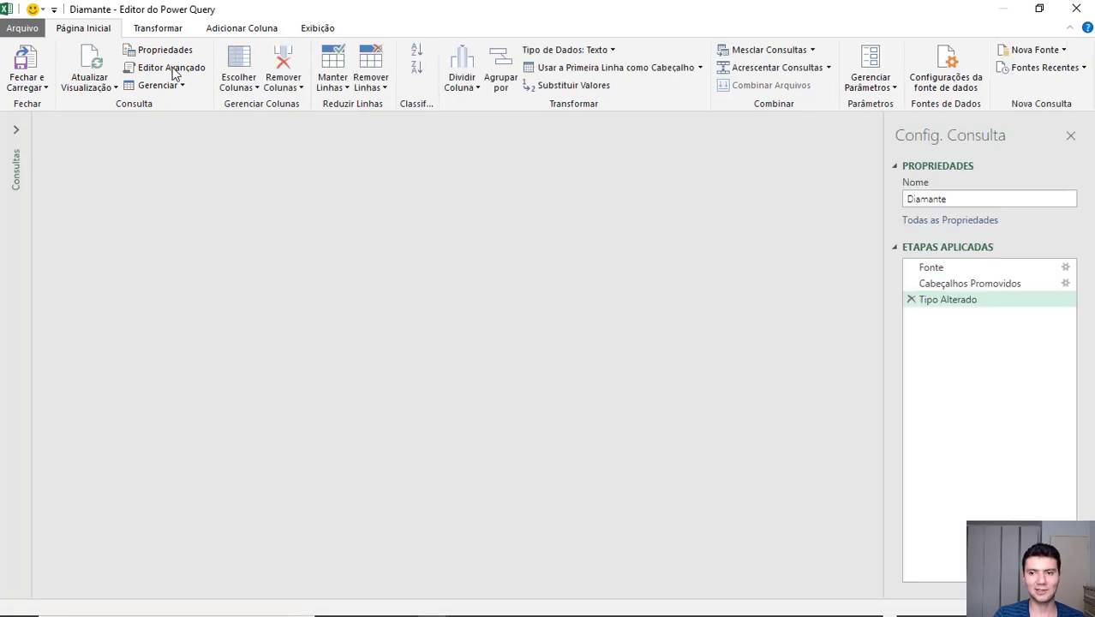
In Editor Avançado, change the source file name from Diamante to Platina, then close and load.
{"action": "left_click", "coordinate": [171, 68]}
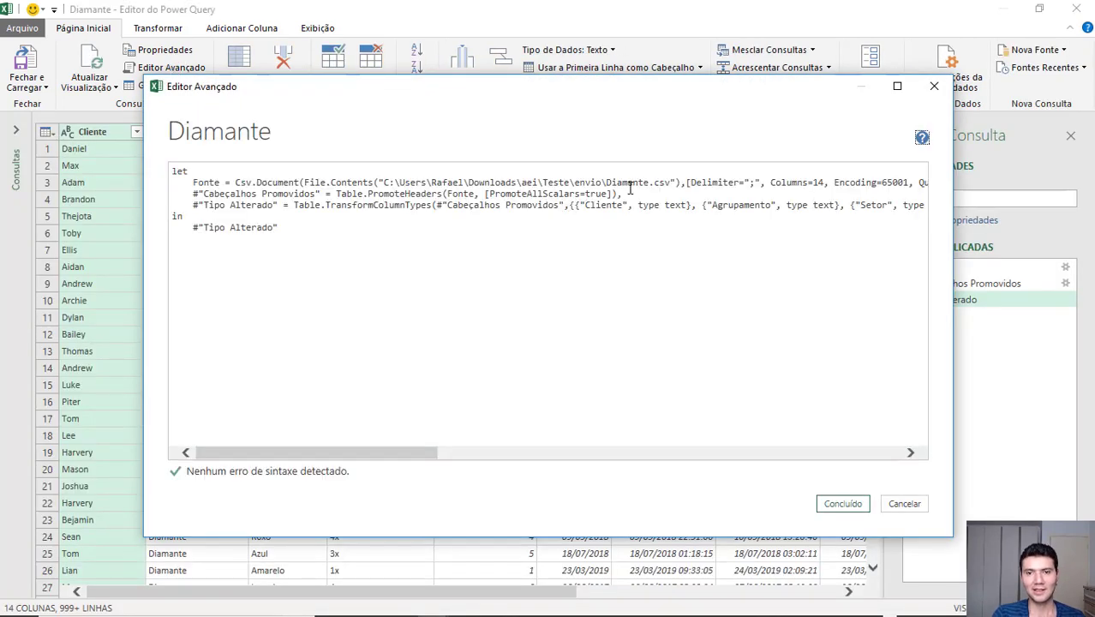
{"action": "double_click", "coordinate": [629, 181]}
{"action": "type", "text": "Platina"}
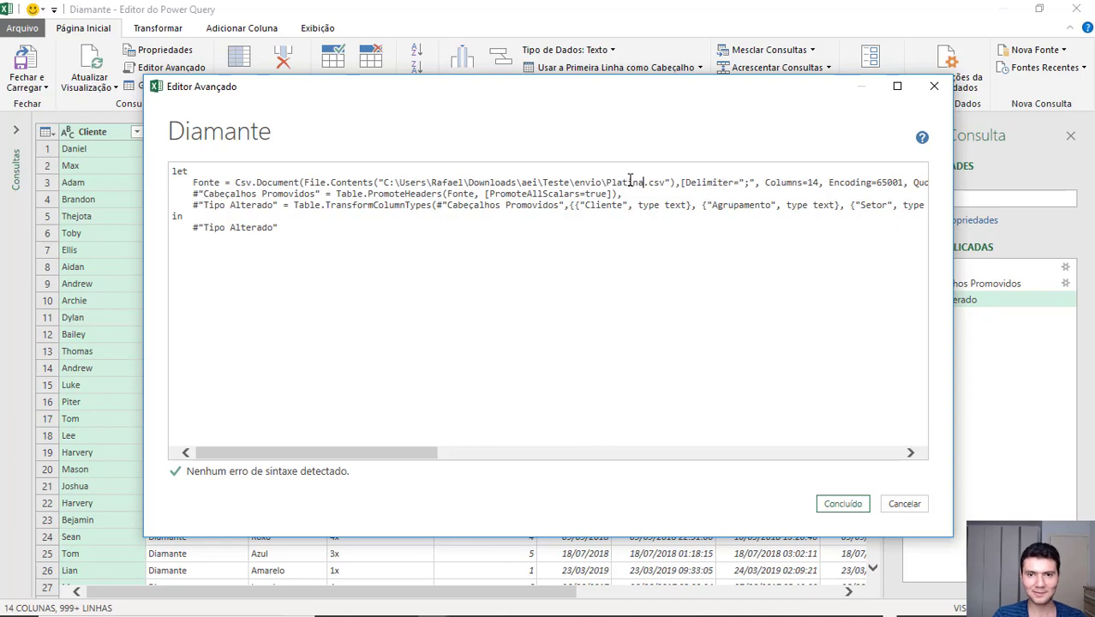
{"action": "left_click", "coordinate": [844, 503]}
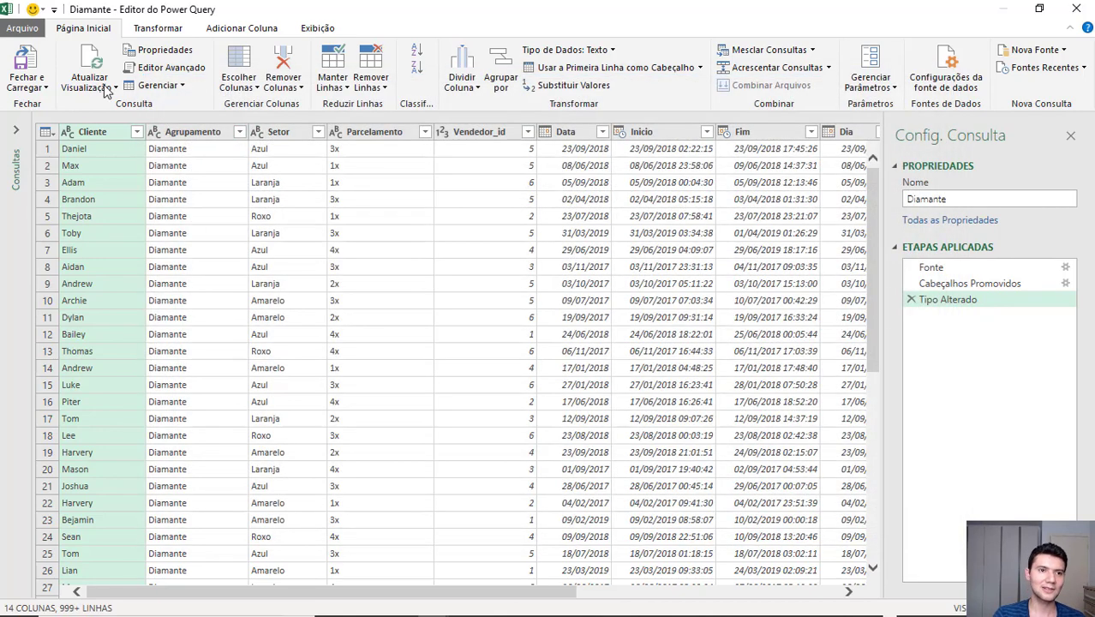
{"action": "left_click", "coordinate": [28, 67]}
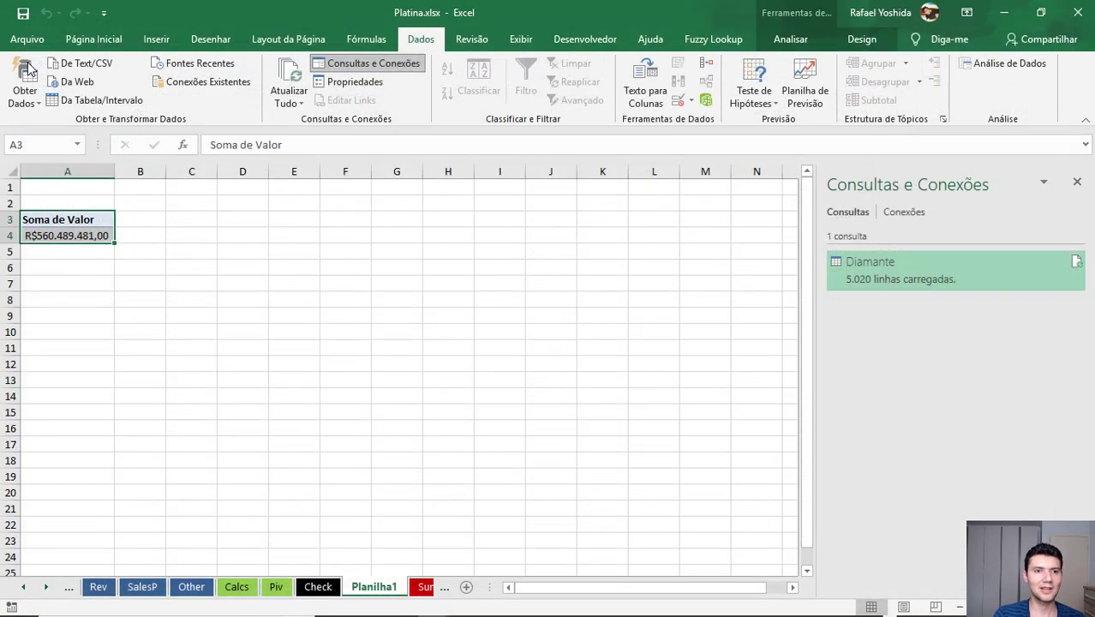
Check the reloaded Soma de Valor in A4 and return to the Summary dashboard showing R$2.445.763,00.
{"action": "left_click", "coordinate": [77, 248]}
{"action": "left_click", "coordinate": [90, 234]}
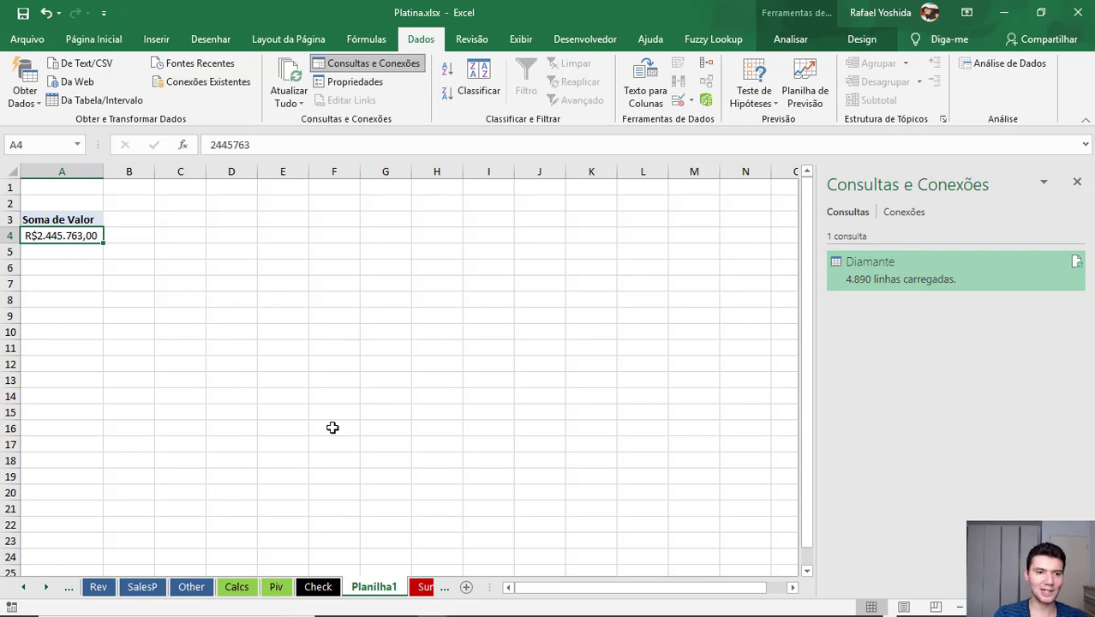
{"action": "left_click", "coordinate": [467, 393]}
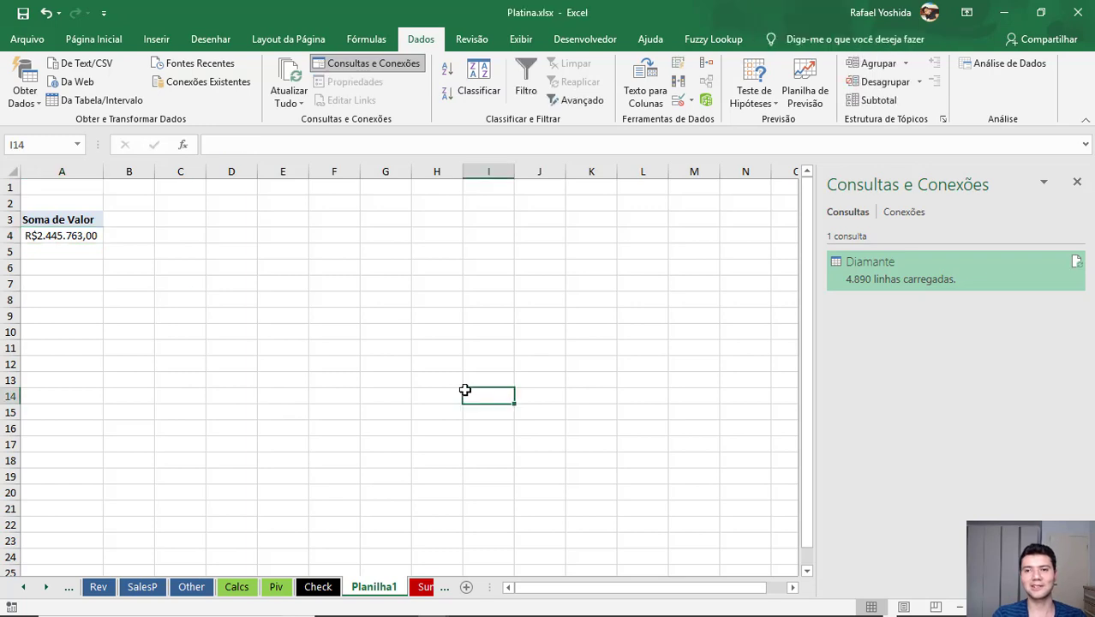
{"action": "key", "text": "ctrl+Home"}
{"action": "left_click", "coordinate": [425, 586]}
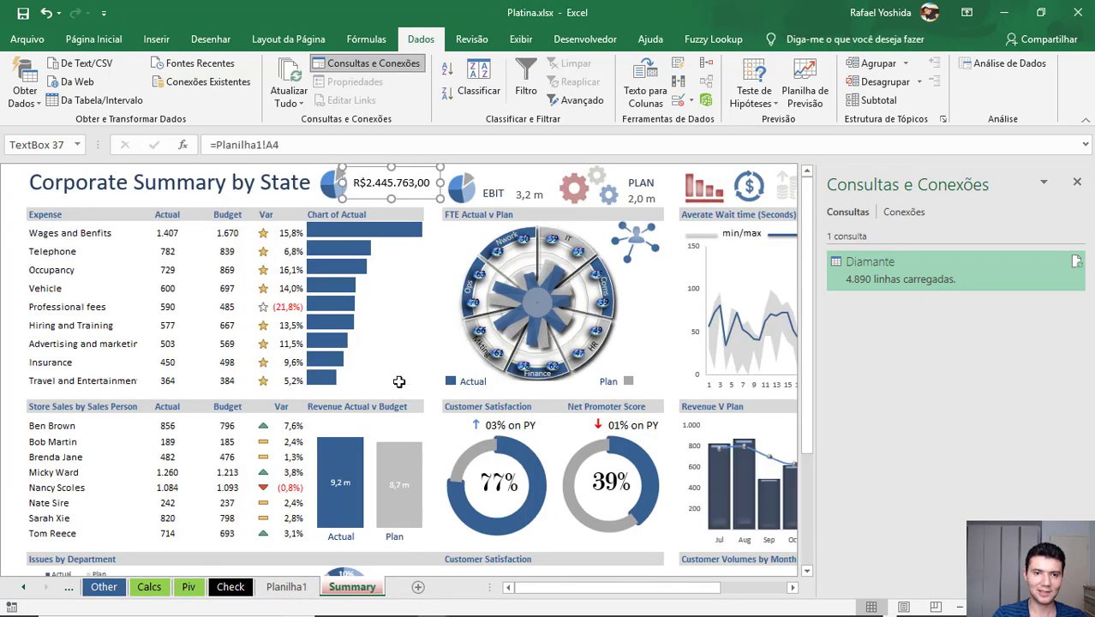
Save the updated Platina.xlsx workbook with Ctrl+S.
{"action": "key", "text": "ctrl+s"}
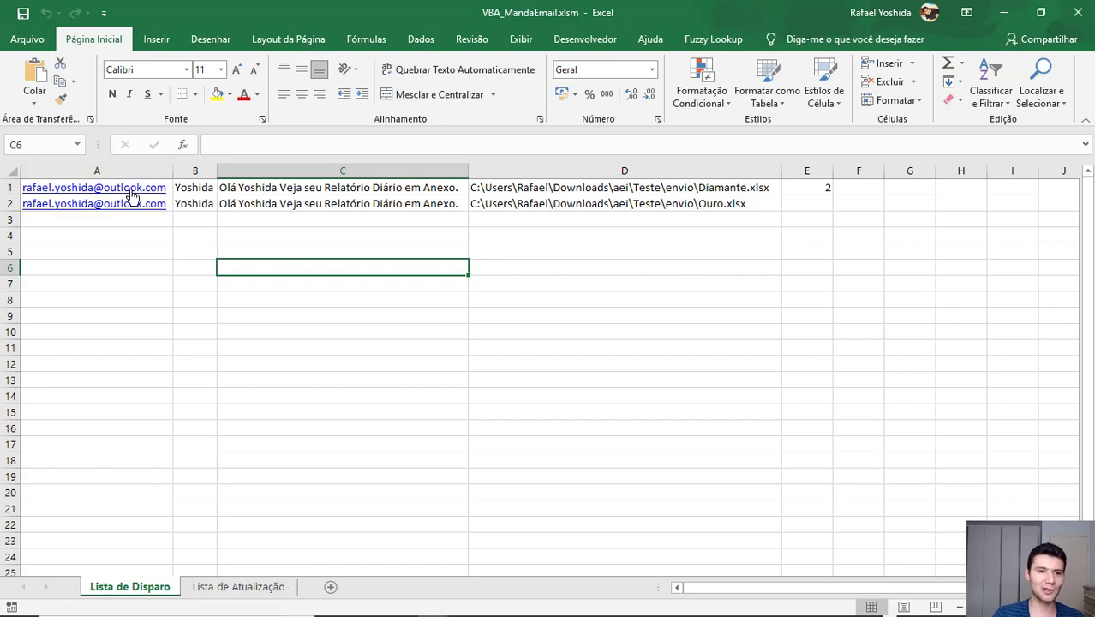
Review the recipient names in B1:B2 and copy-paste the message formulas in C1:C2.
{"action": "left_click", "coordinate": [196, 186]}
{"action": "key", "text": "ctrl+c"}
{"action": "key", "text": "Escape"}
{"action": "key", "text": "Left"}
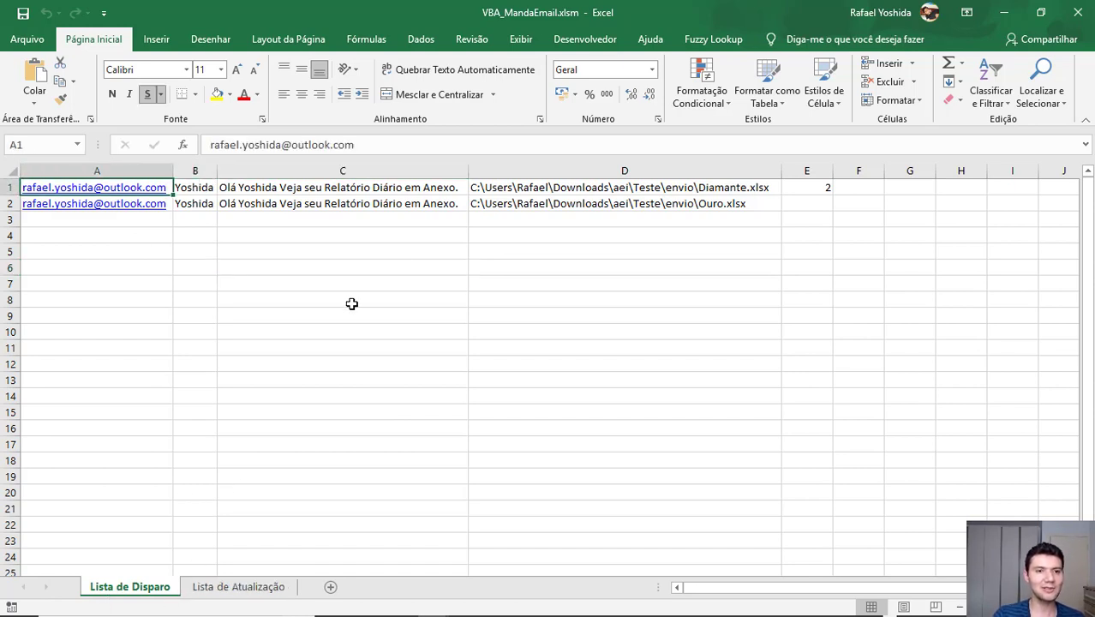
{"action": "key", "text": "Right"}
{"action": "key", "text": "Down"}
{"action": "key", "text": "Up"}
{"action": "key", "text": "Right"}
{"action": "key", "text": "shift+Down"}
{"action": "key", "text": "ctrl+c"}
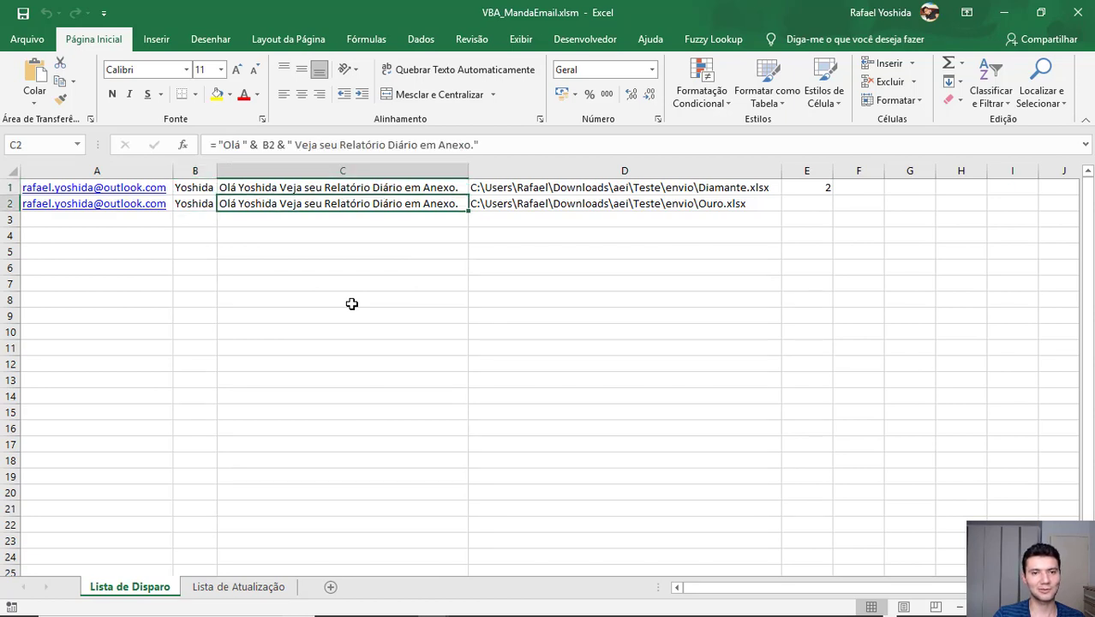
{"action": "key", "text": "shift+Down"}
{"action": "key", "text": "ctrl+v"}
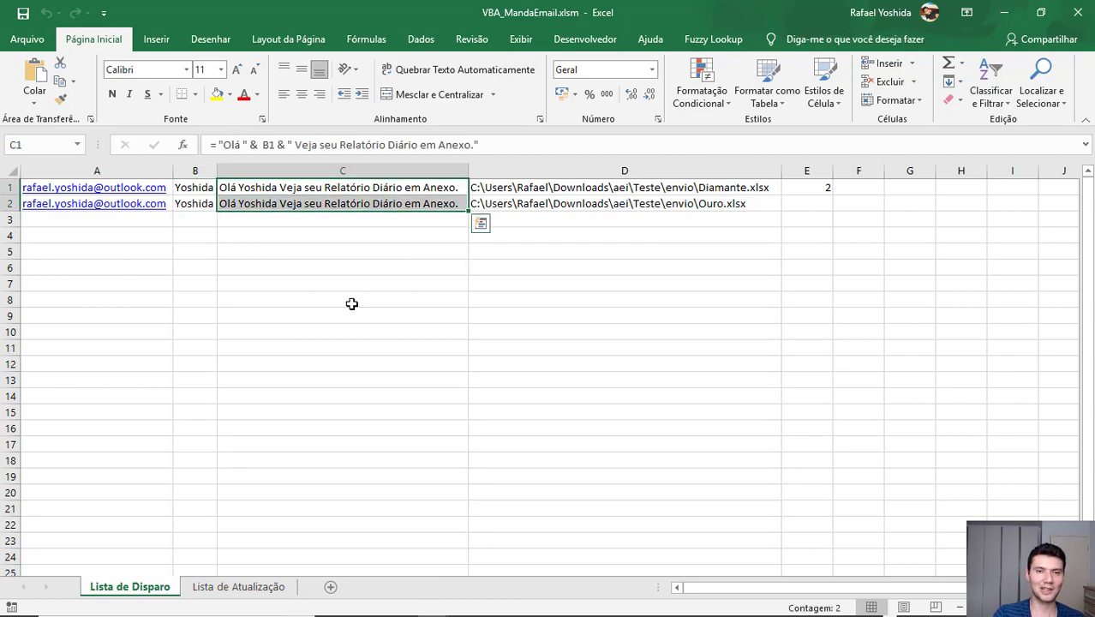
{"action": "key", "text": "Down"}
{"action": "key", "text": "Up"}
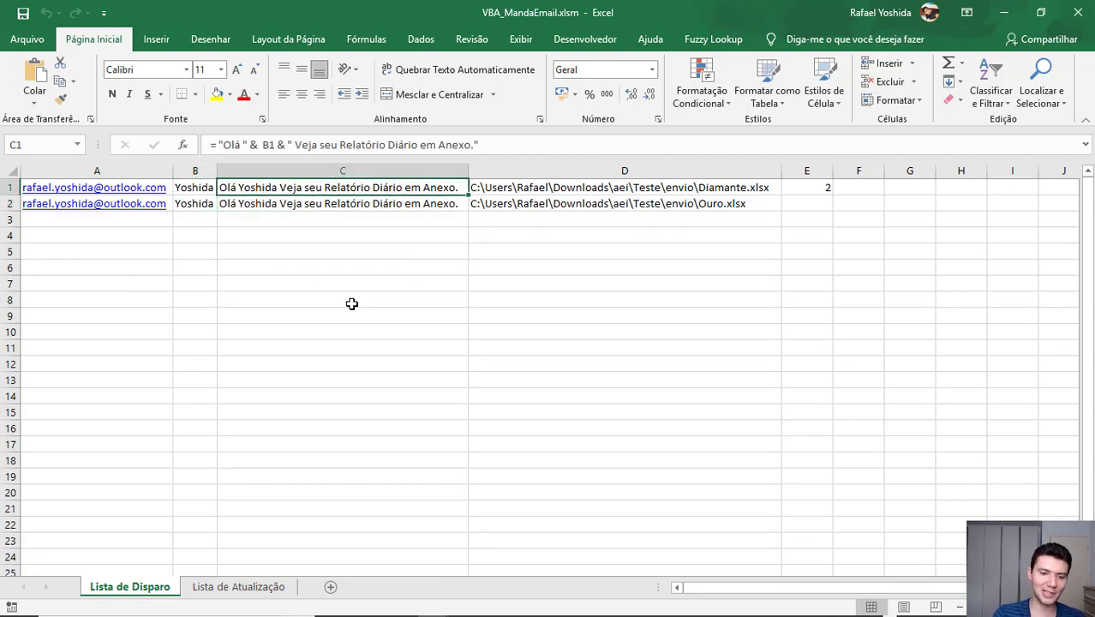
{"action": "key", "text": "ctrl+space"}
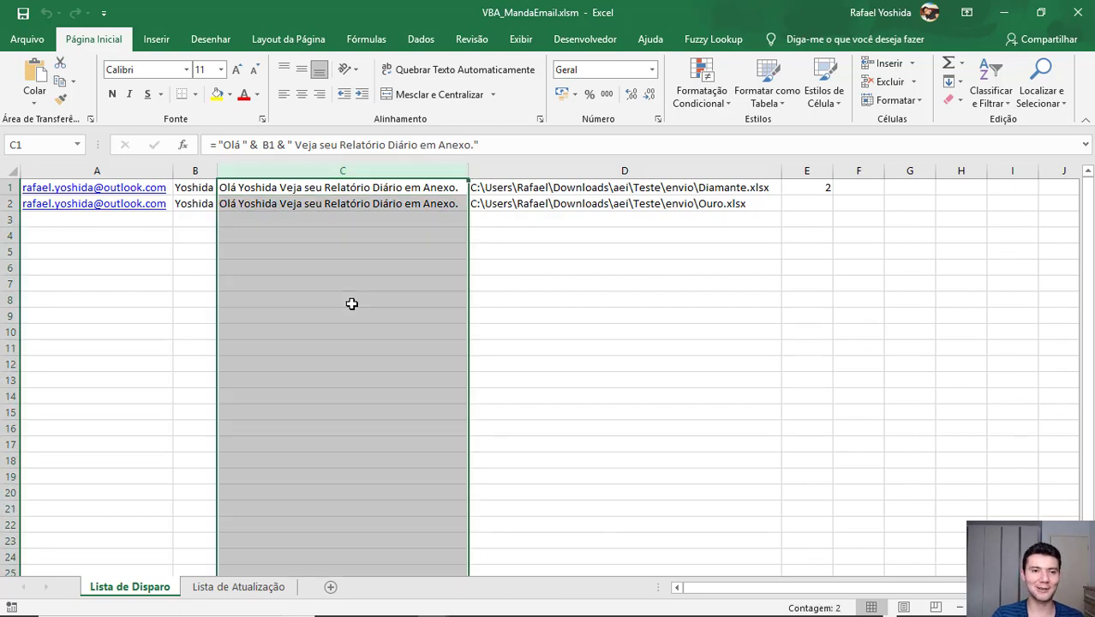
{"action": "key", "text": "Left"}
Compare names with their message formulas, check the Diamante.xlsx and Ouro.xlsx paths, then open the VBA editor.
{"action": "key", "text": "Down"}
{"action": "key", "text": "Right"}
{"action": "key", "text": "Up"}
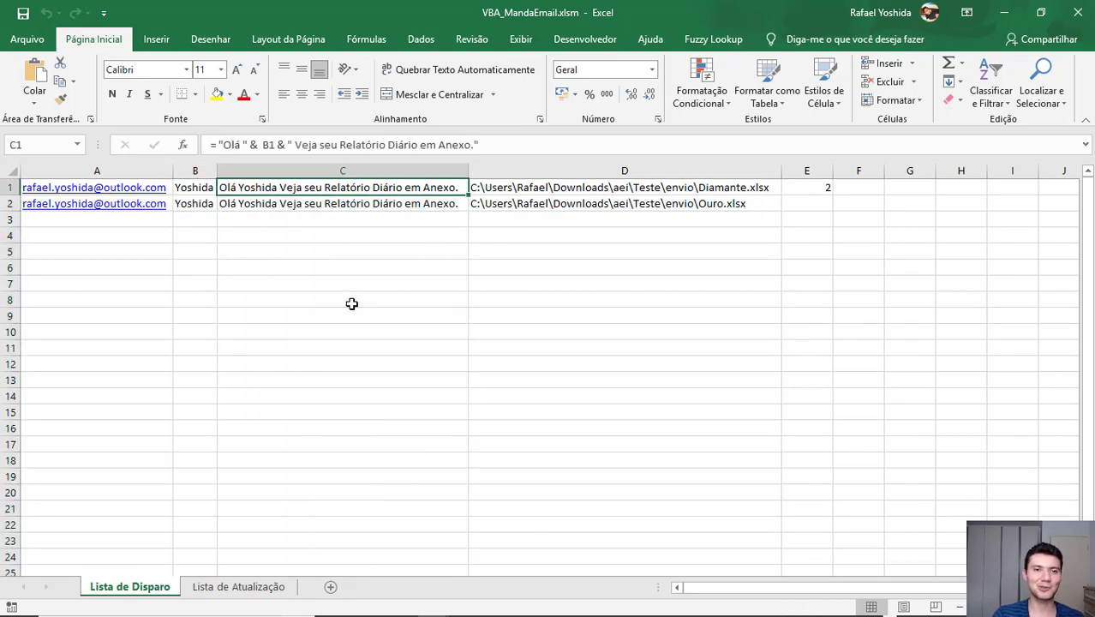
{"action": "key", "text": "Down"}
{"action": "key", "text": "Left"}
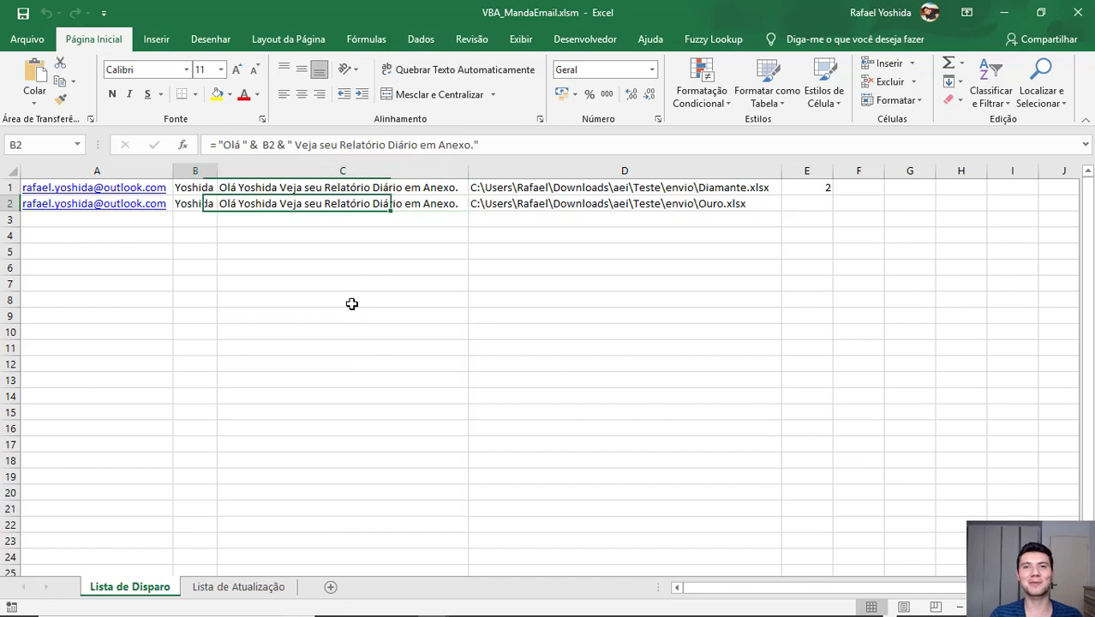
{"action": "key", "text": "Up"}
{"action": "key", "text": "Right"}
{"action": "key", "text": "Down"}
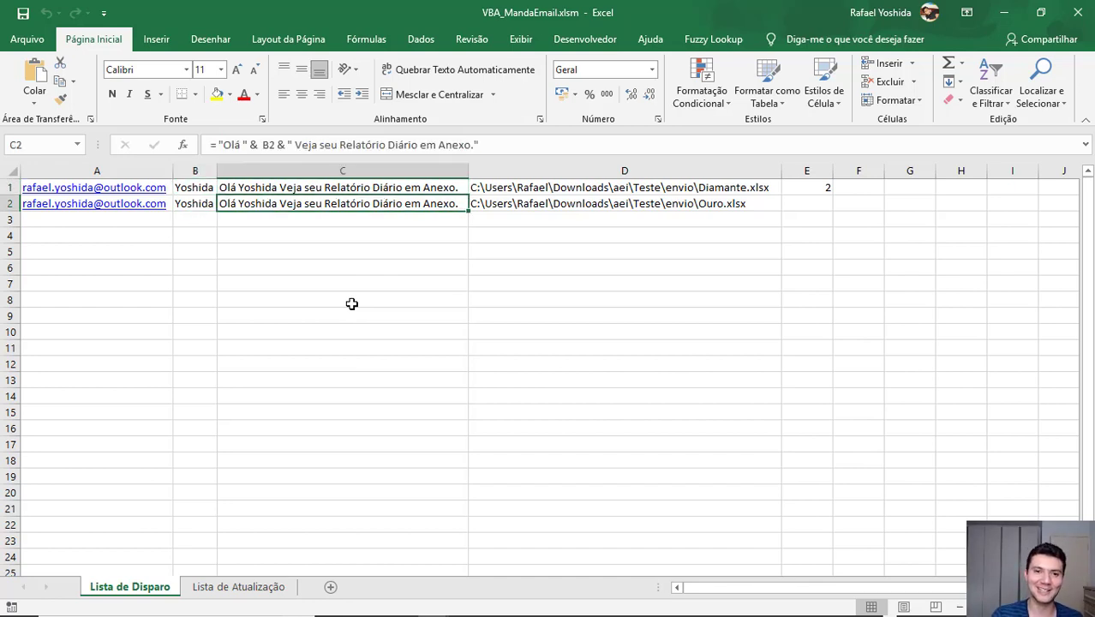
{"action": "key", "text": "Up"}
{"action": "key", "text": "Right"}
{"action": "key", "text": "Down"}
{"action": "key", "text": "Up"}
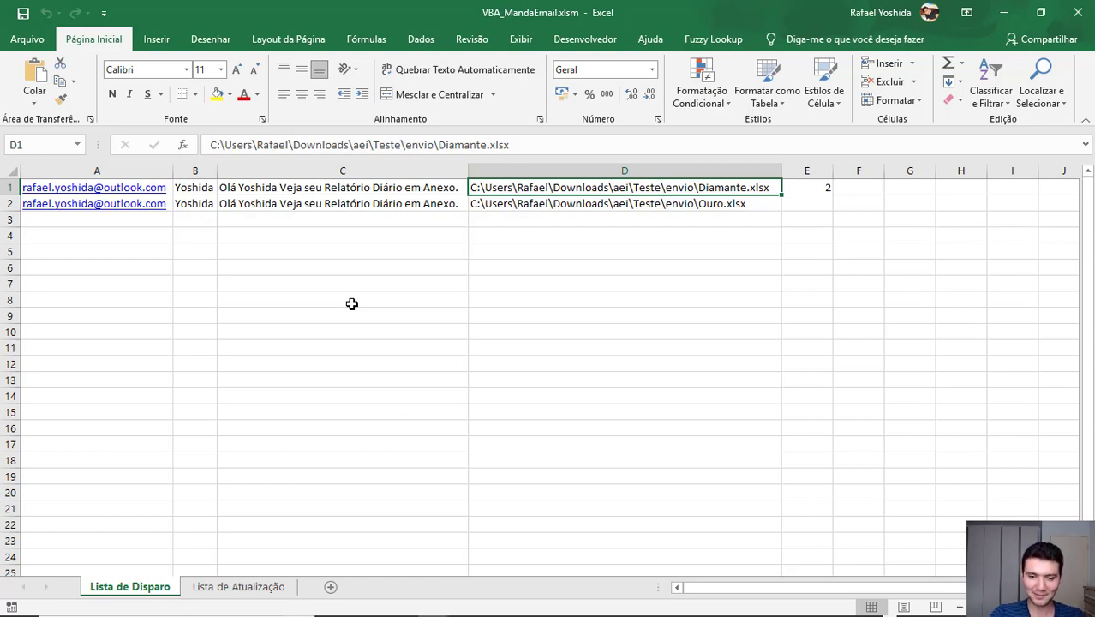
{"action": "key", "text": "alt+F11"}
Read the MandaEmail and Envia_Emails code in Módulo1, then close the code window and VBA editor.
{"action": "left_click", "coordinate": [83, 226]}
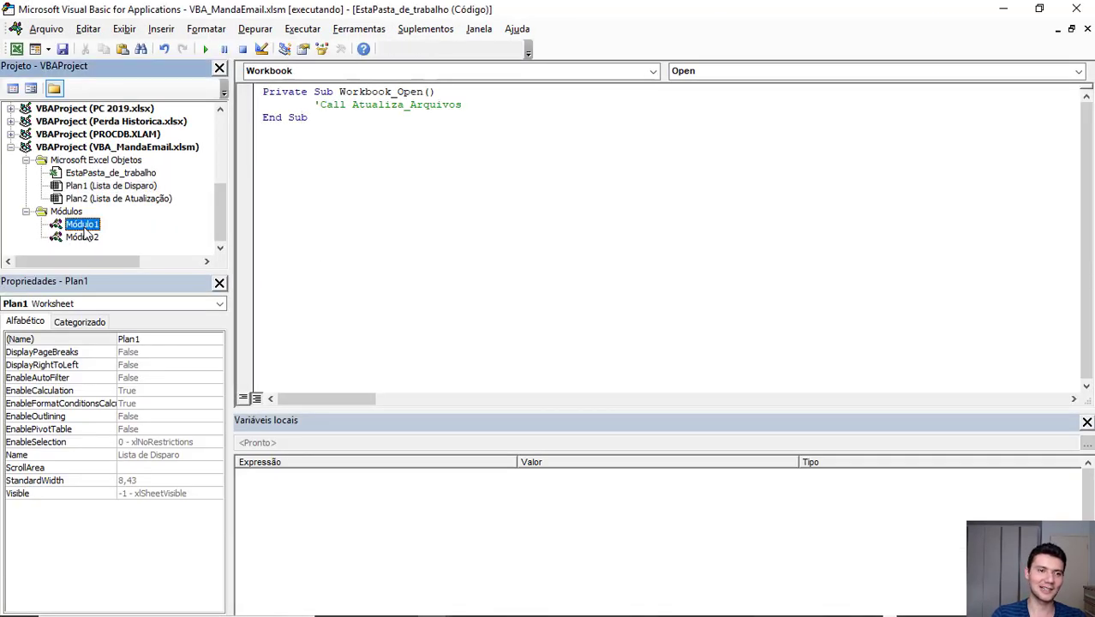
{"action": "double_click", "coordinate": [84, 226]}
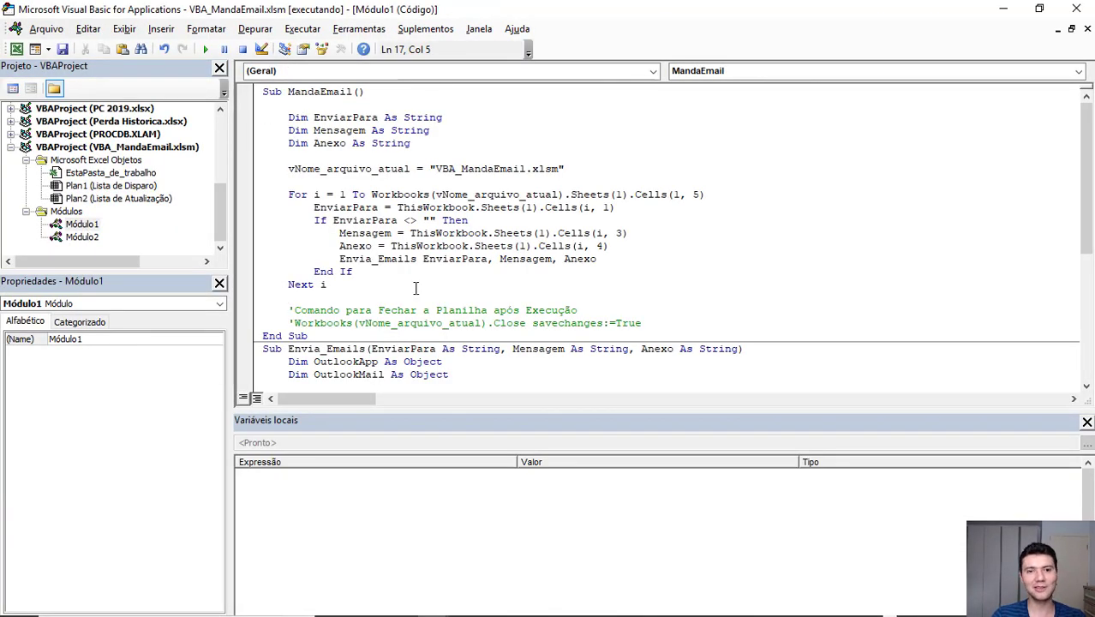
{"action": "scroll", "coordinate": [415, 288], "scroll_direction": "down", "scroll_amount": 4}
{"action": "scroll", "coordinate": [415, 287], "scroll_direction": "down", "scroll_amount": 2}
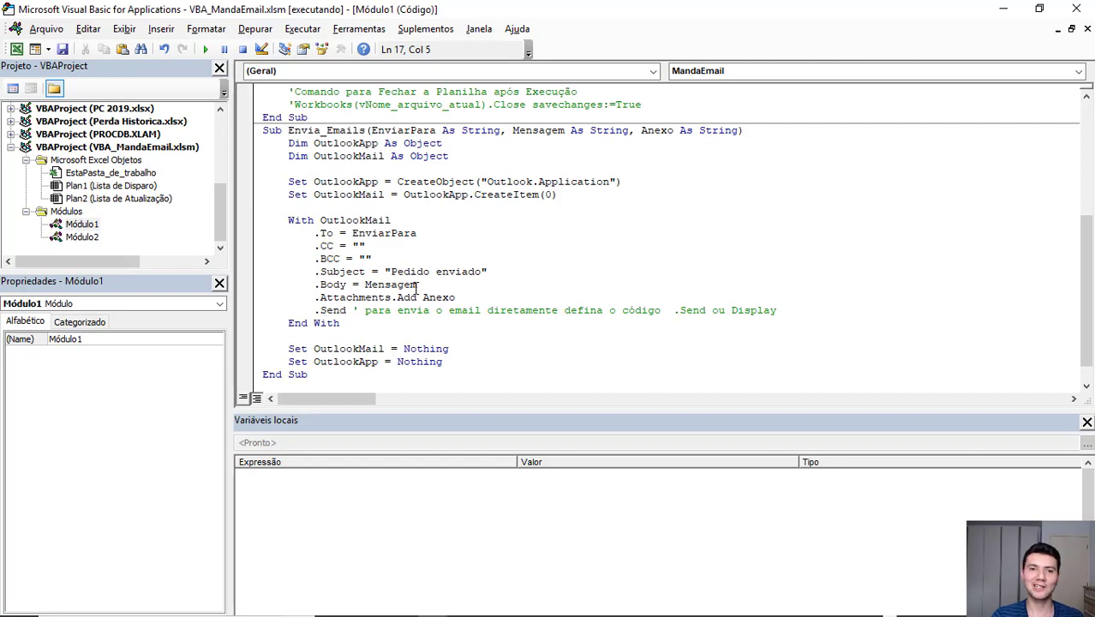
{"action": "scroll", "coordinate": [416, 288], "scroll_direction": "up", "scroll_amount": 1}
{"action": "scroll", "coordinate": [416, 288], "scroll_direction": "up", "scroll_amount": 4}
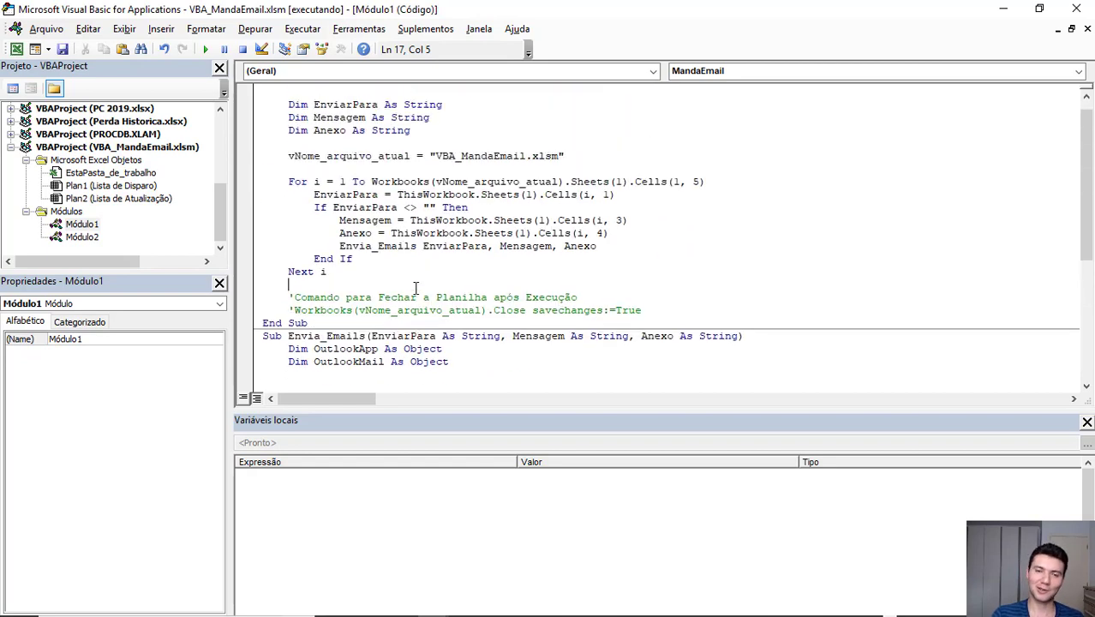
{"action": "left_click", "coordinate": [81, 235]}
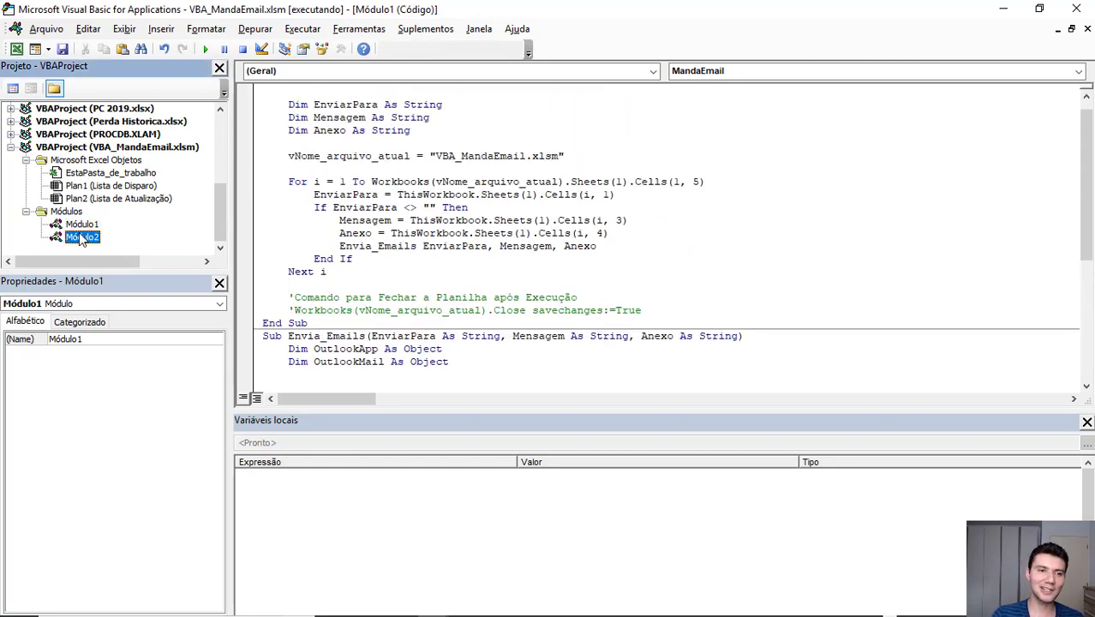
{"action": "double_click", "coordinate": [486, 158]}
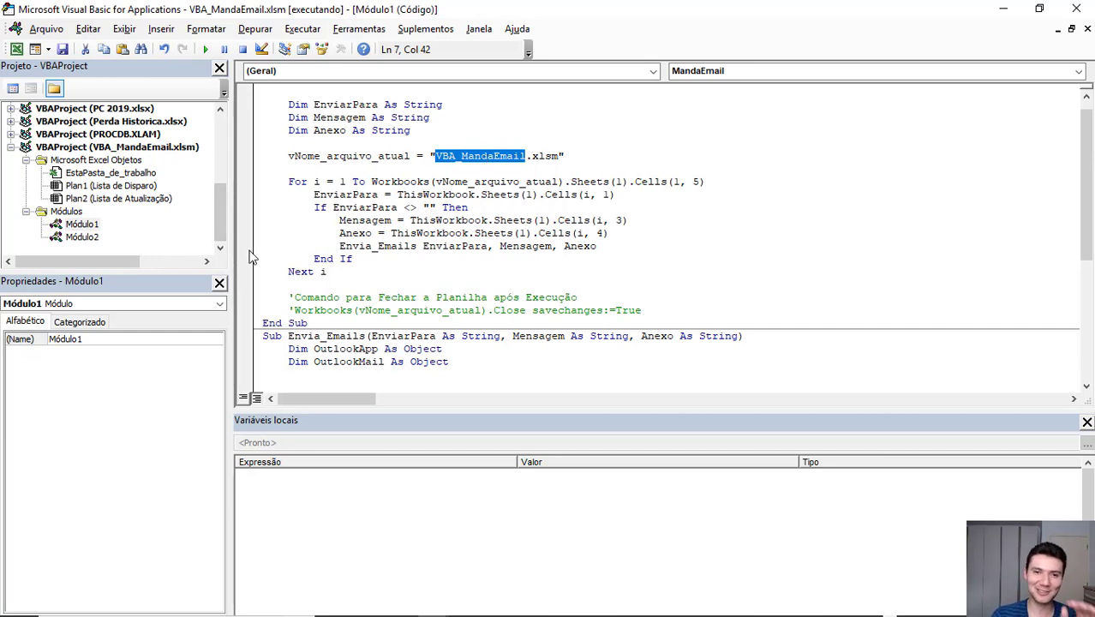
{"action": "left_click", "coordinate": [197, 228]}
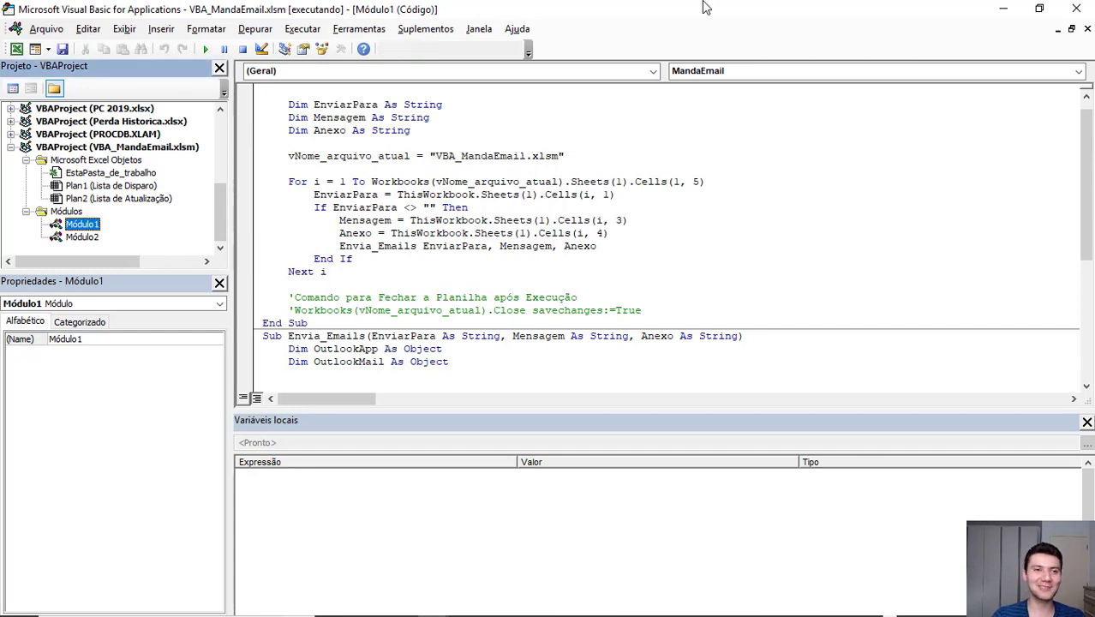
{"action": "left_click", "coordinate": [1088, 29]}
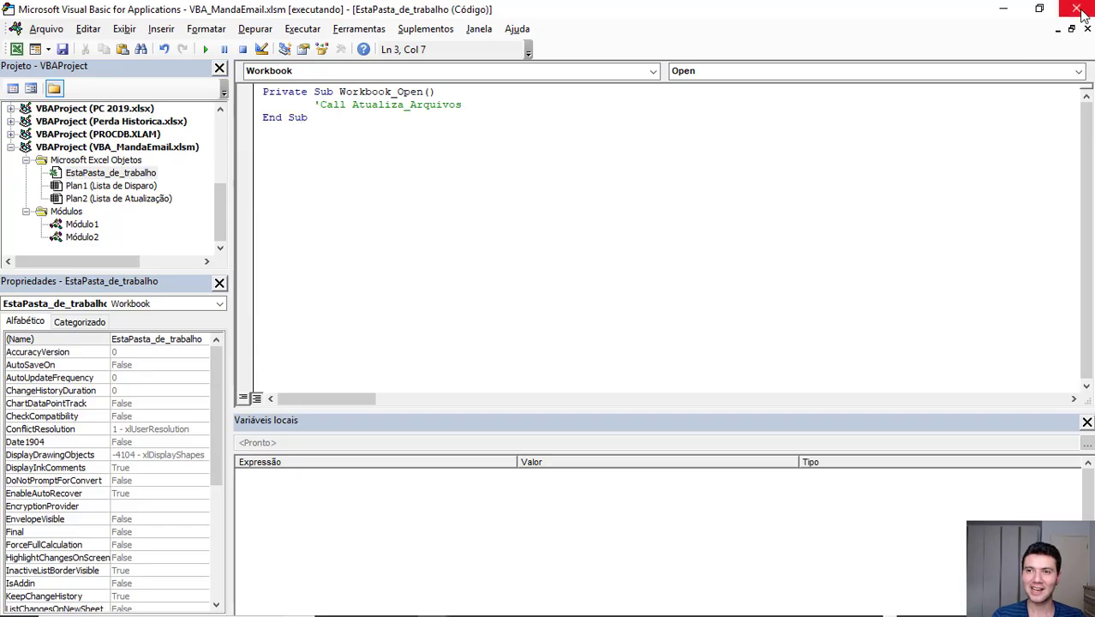
{"action": "left_click", "coordinate": [1076, 8]}
Review the recipient list and the Diamante and Ouro file paths on the trigger sheet.
{"action": "left_click", "coordinate": [638, 318]}
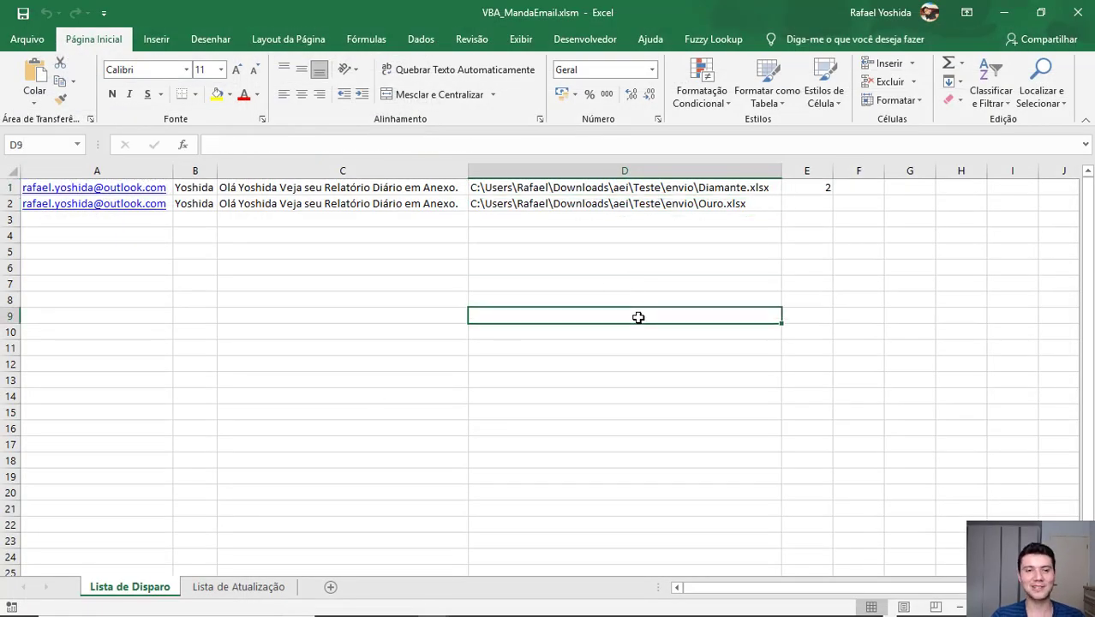
{"action": "key", "text": "ctrl+Home"}
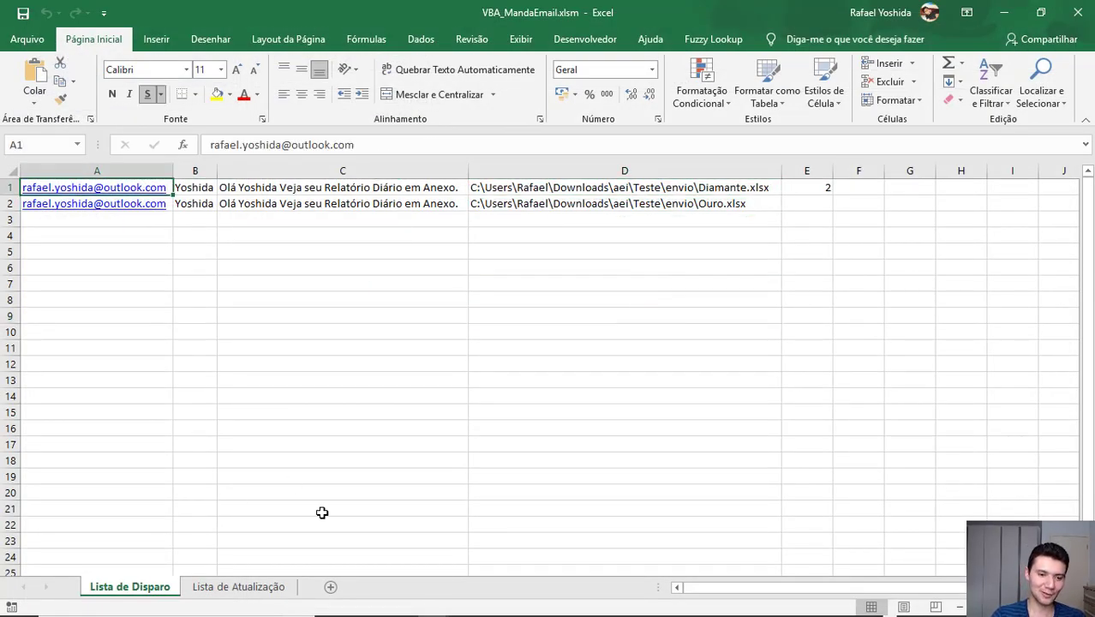
{"action": "key", "text": "Down"}
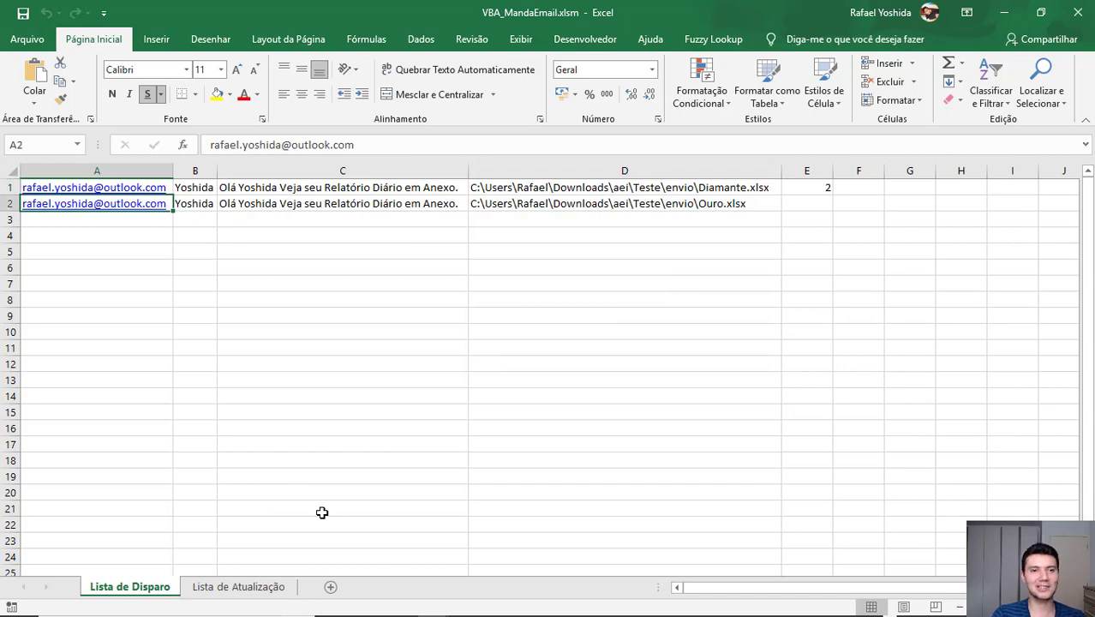
{"action": "key", "text": "Up"}
{"action": "key", "text": "Right"}
{"action": "key", "text": "Right"}
{"action": "key", "text": "Right"}
{"action": "key", "text": "Down"}
{"action": "key", "text": "Up"}
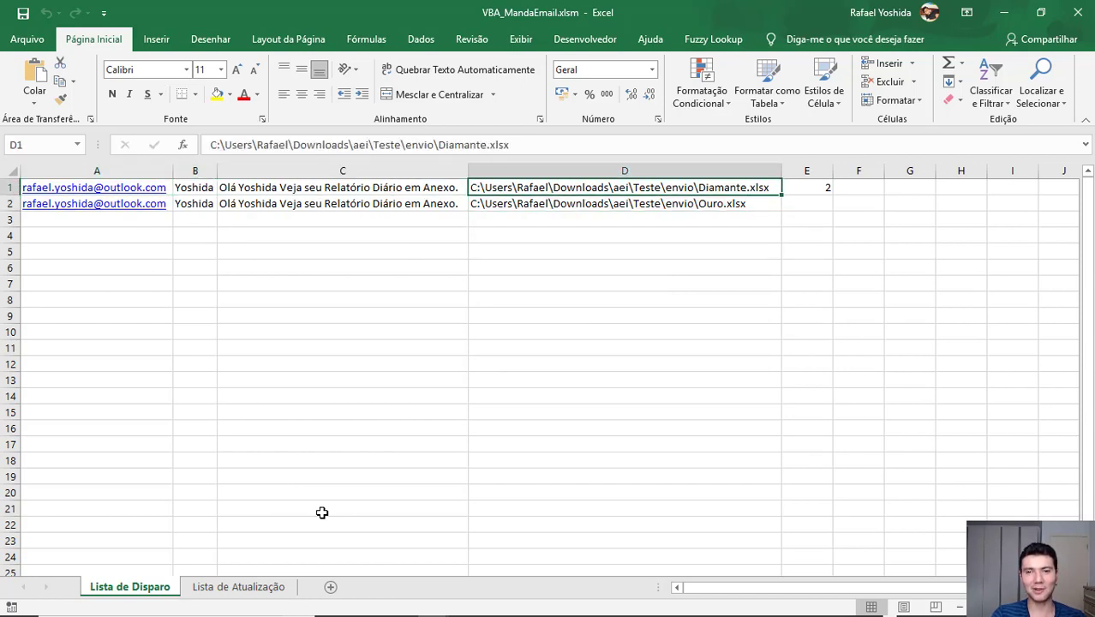
Copy the Ouro row A2:B2 on Lista de Atualização into row 3.
{"action": "key", "text": "ctrl+Page_Down"}
{"action": "key", "text": "Left"}
{"action": "key", "text": "Left"}
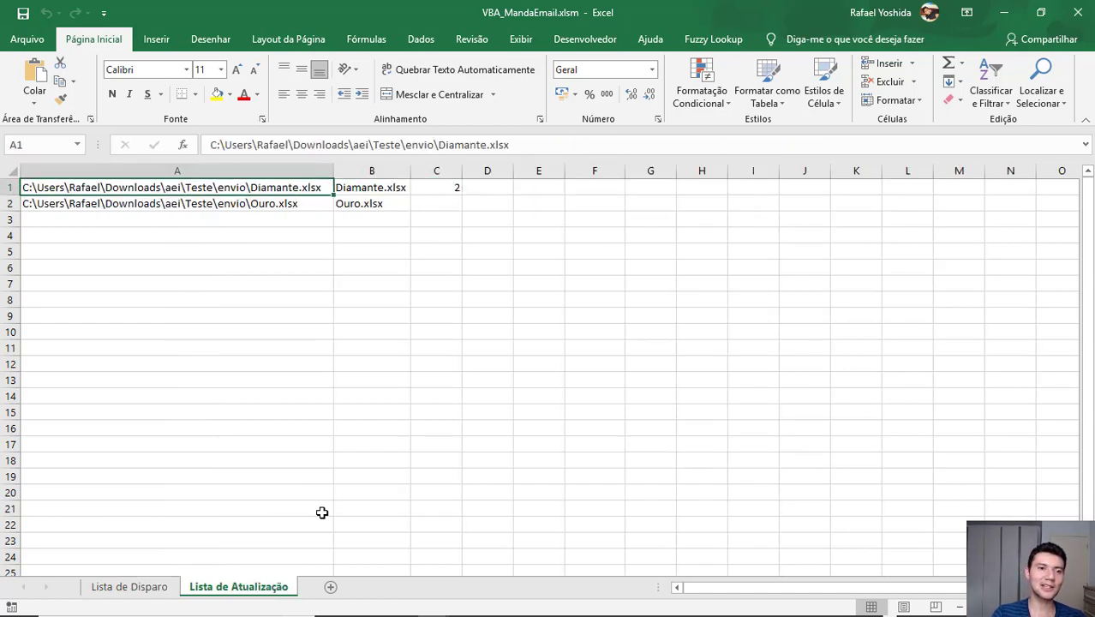
{"action": "key", "text": "Down"}
{"action": "key", "text": "Up"}
{"action": "key", "text": "Down"}
{"action": "key", "text": "Right"}
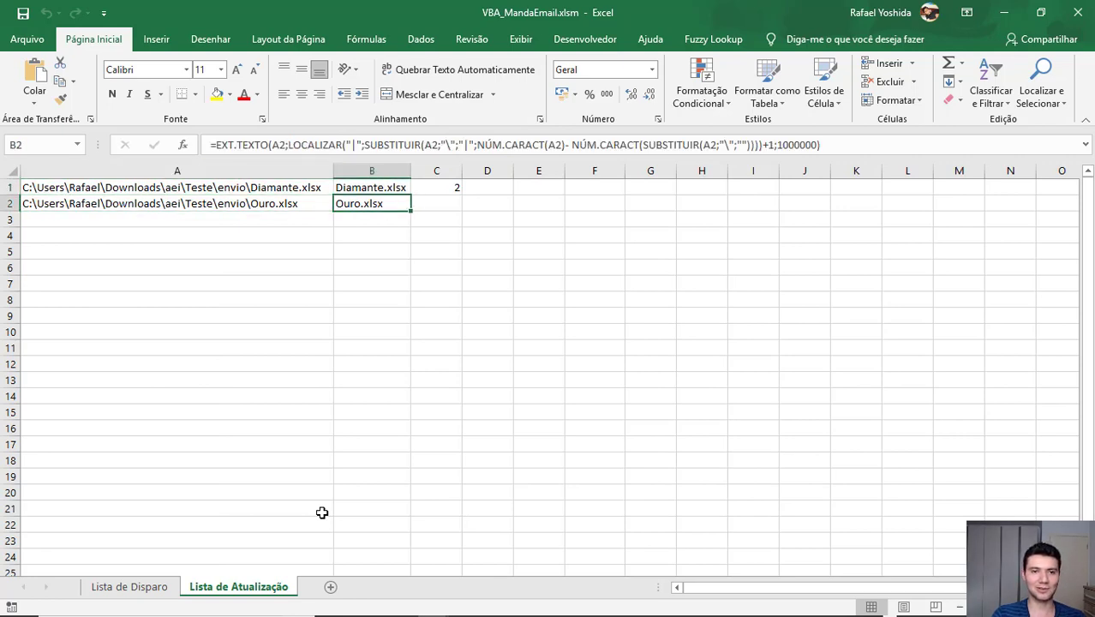
{"action": "key", "text": "Left"}
{"action": "key", "text": "shift+Right"}
{"action": "key", "text": "ctrl+c"}
{"action": "key", "text": "ctrl+v"}
{"action": "key", "text": "Down"}
{"action": "key", "text": "ctrl+v"}
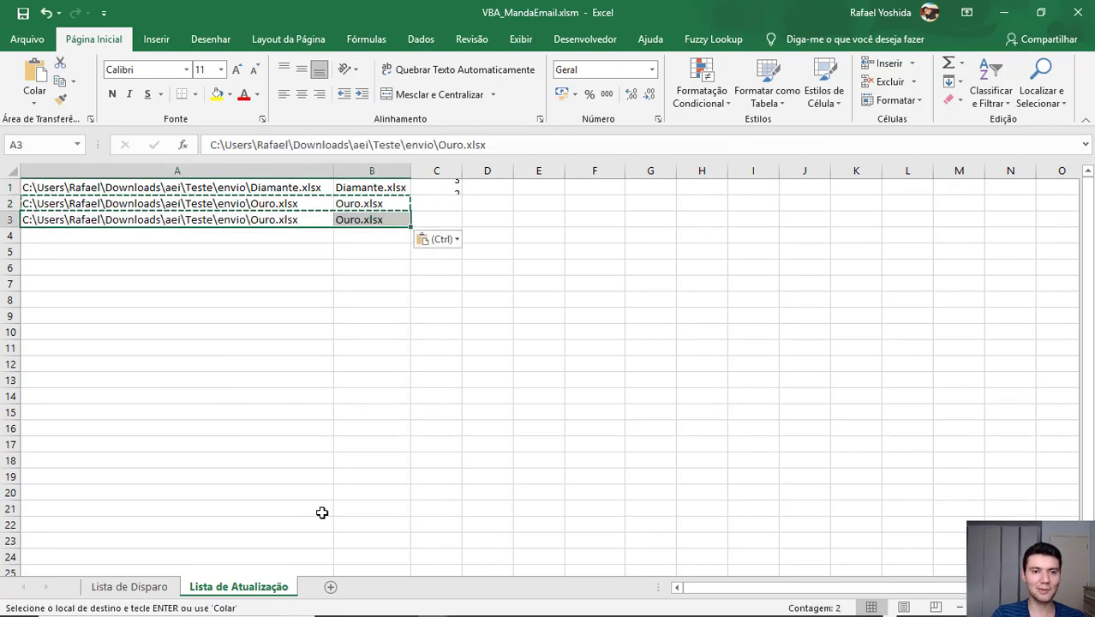
{"action": "key", "text": "Down"}
{"action": "key", "text": "Up"}
{"action": "key", "text": "Escape"}
{"action": "key", "text": "Down"}
{"action": "key", "text": "Up"}
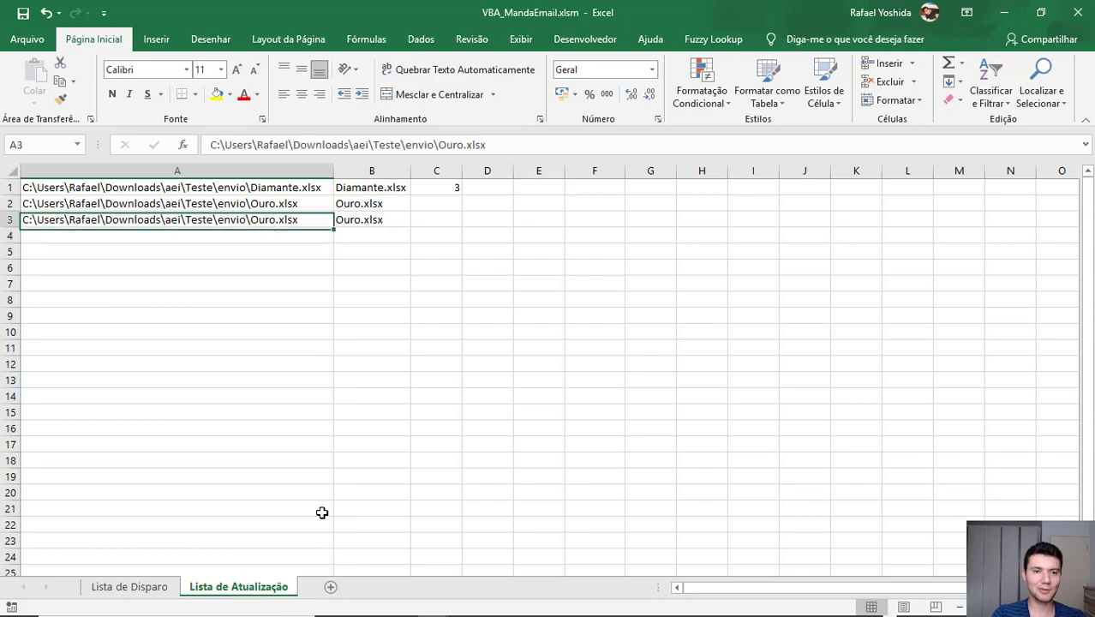
Check the spelling of Platina.csv in the envio folder, leaving the name unchanged.
{"action": "key", "text": "alt+Tab"}
{"action": "key", "text": "alt+Tab"}
{"action": "key", "text": "alt+Tab"}
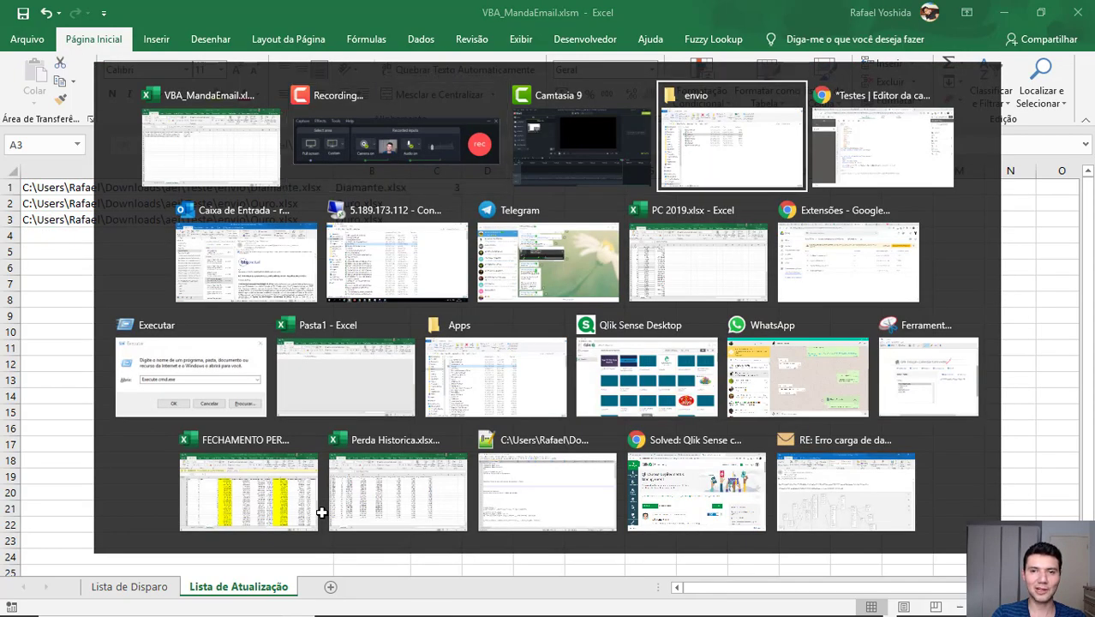
{"action": "key", "text": "Down"}
{"action": "key", "text": "Up"}
{"action": "key", "text": "F2"}
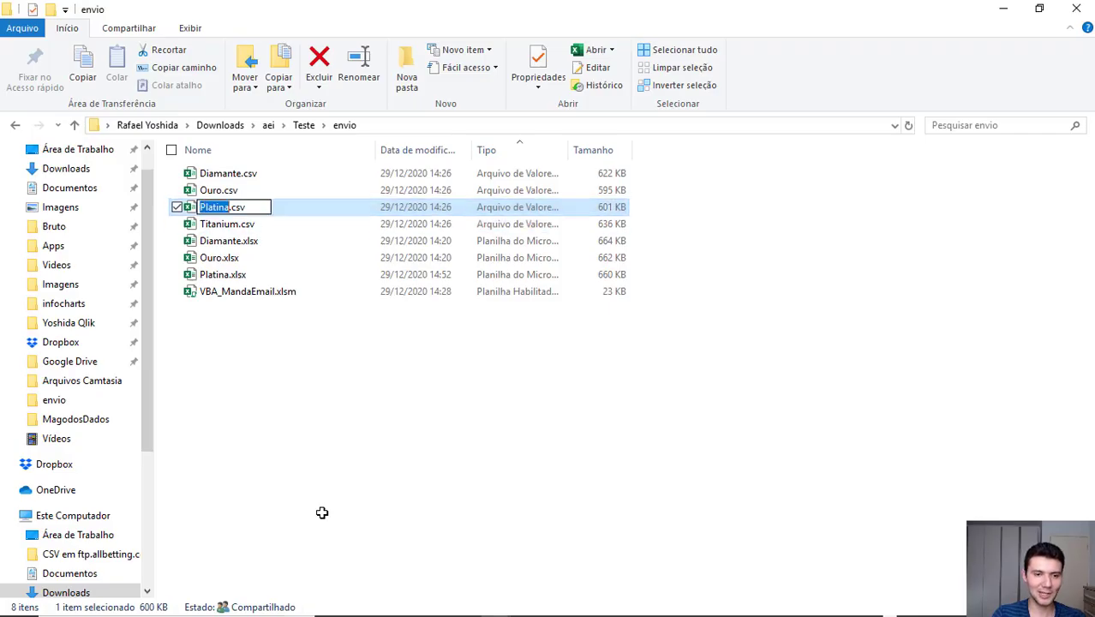
{"action": "key", "text": "Escape"}
{"action": "key", "text": "Down"}
{"action": "key", "text": "alt+Tab"}
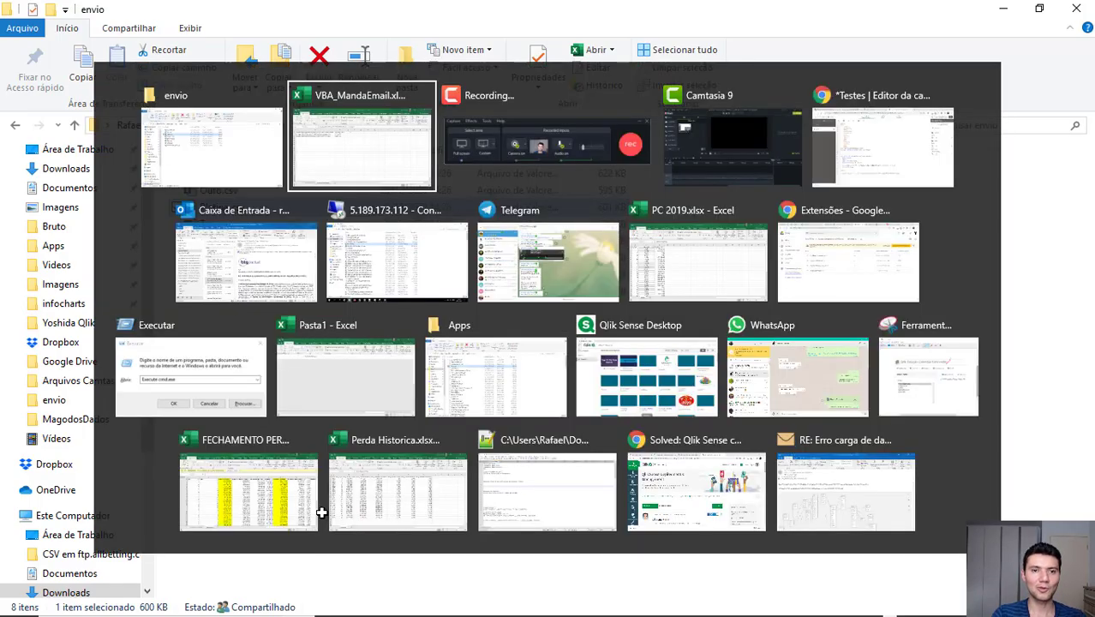
Change the A3 path from Ouro to Platina so it points to Platina.xlsx.
{"action": "key", "text": "F2"}
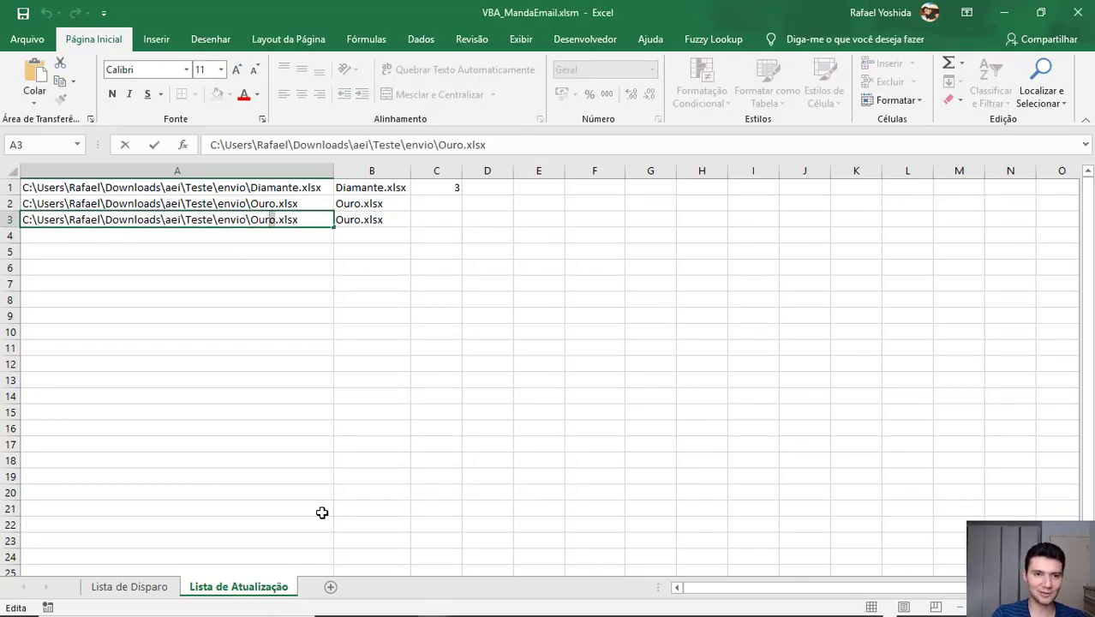
{"action": "key", "text": "ctrl+shift+Left"}
{"action": "type", "text": "Platina"}
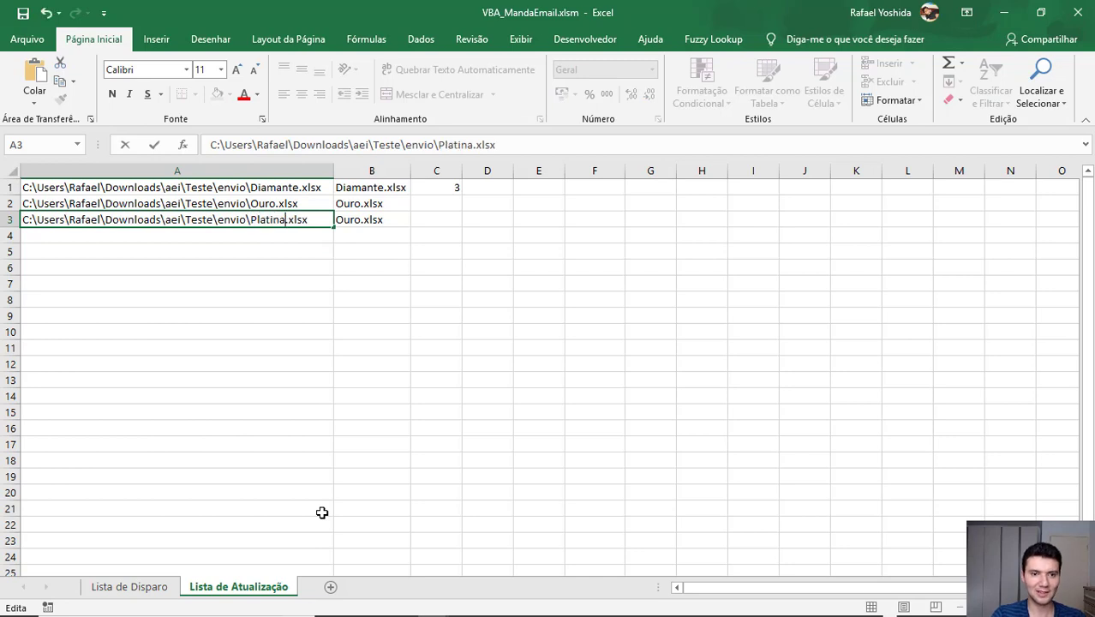
{"action": "key", "text": "Return"}
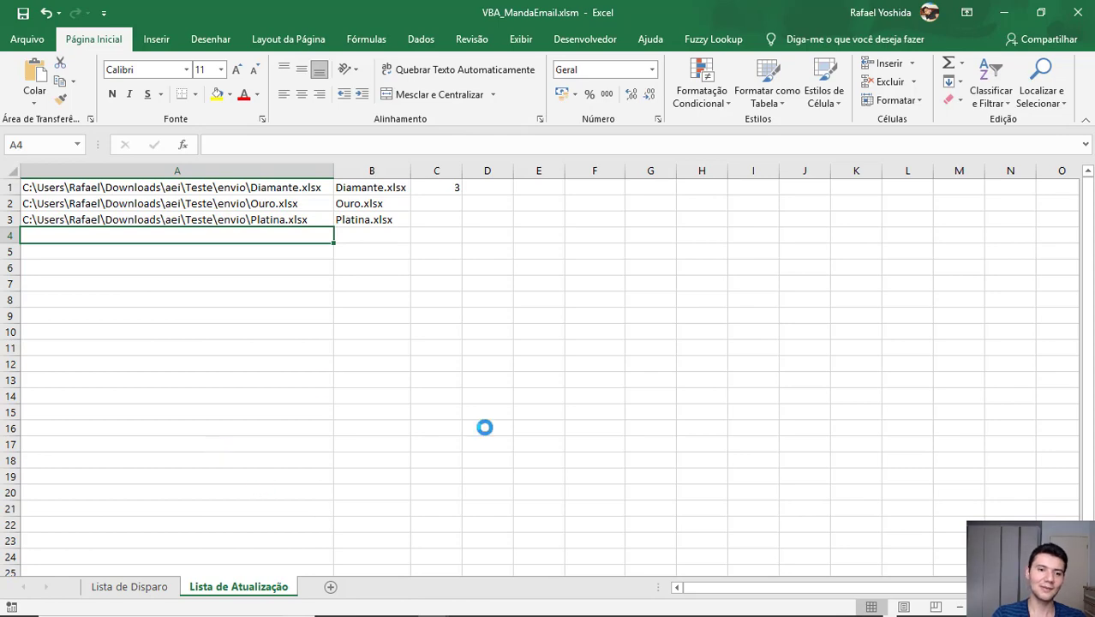
Bring the envio folder window back to the front.
{"action": "key", "text": "alt+Tab"}
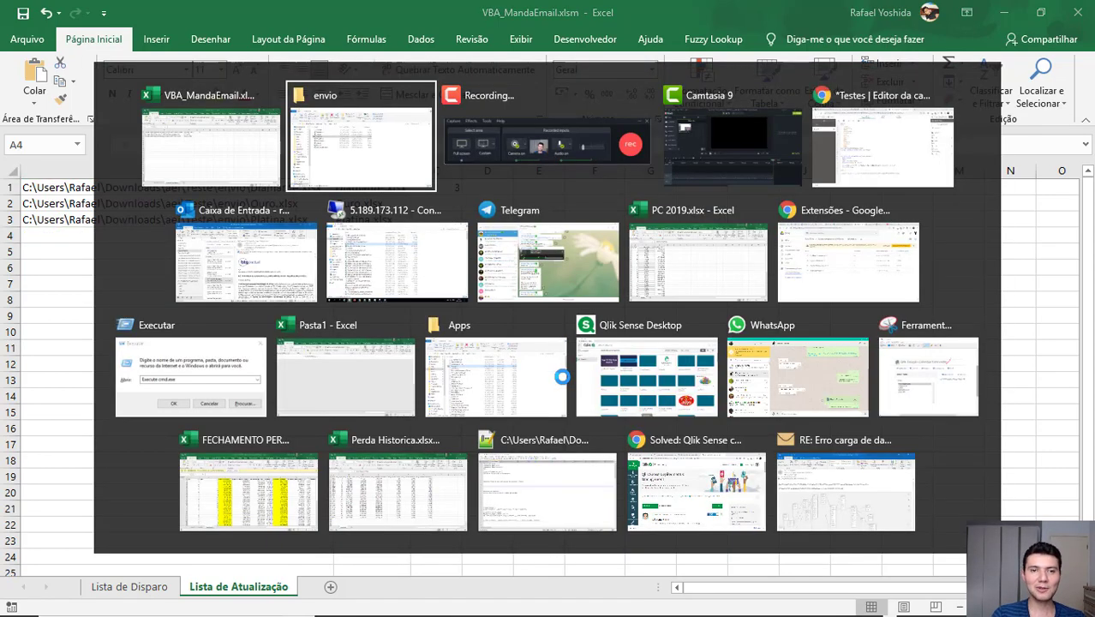
{"action": "key", "text": "alt+Tab"}
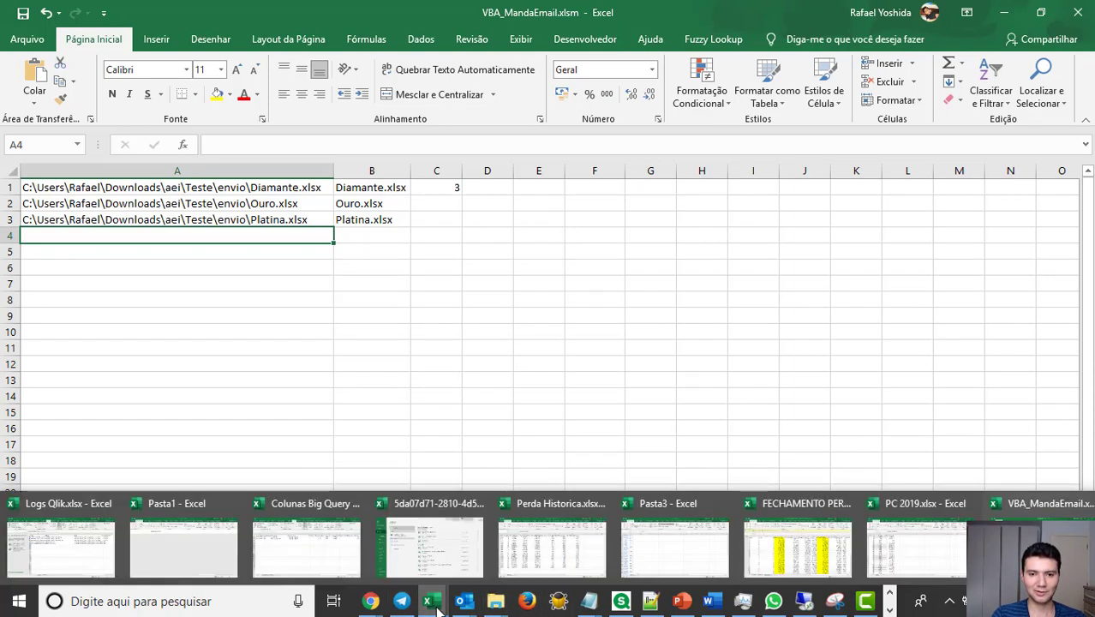
{"action": "left_click", "coordinate": [593, 362]}
{"action": "left_click", "coordinate": [437, 365]}
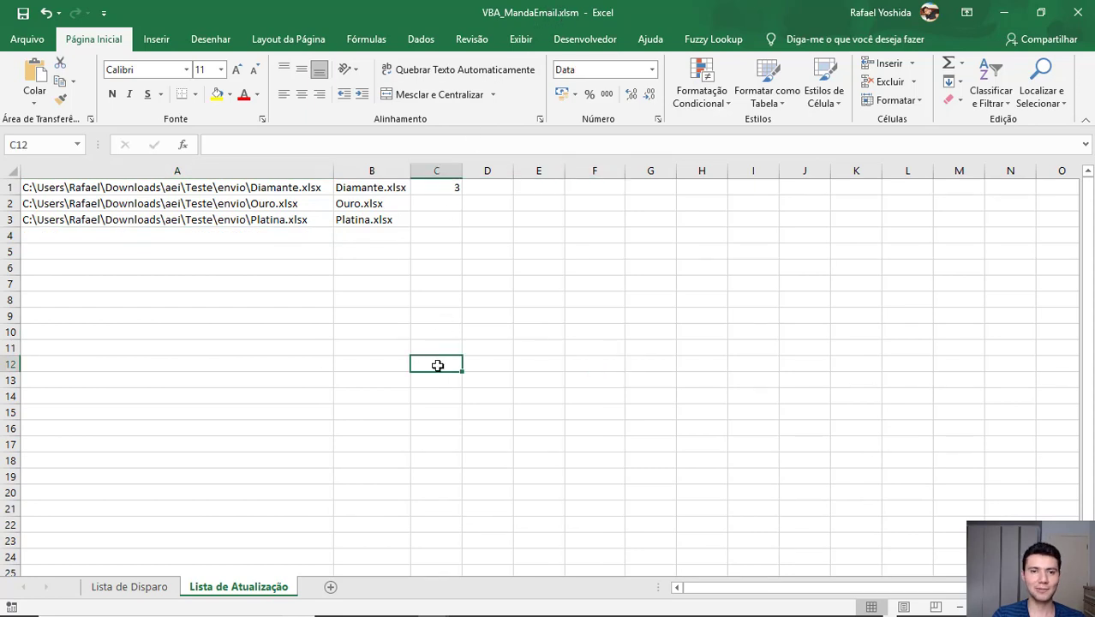
{"action": "key", "text": "alt+Tab"}
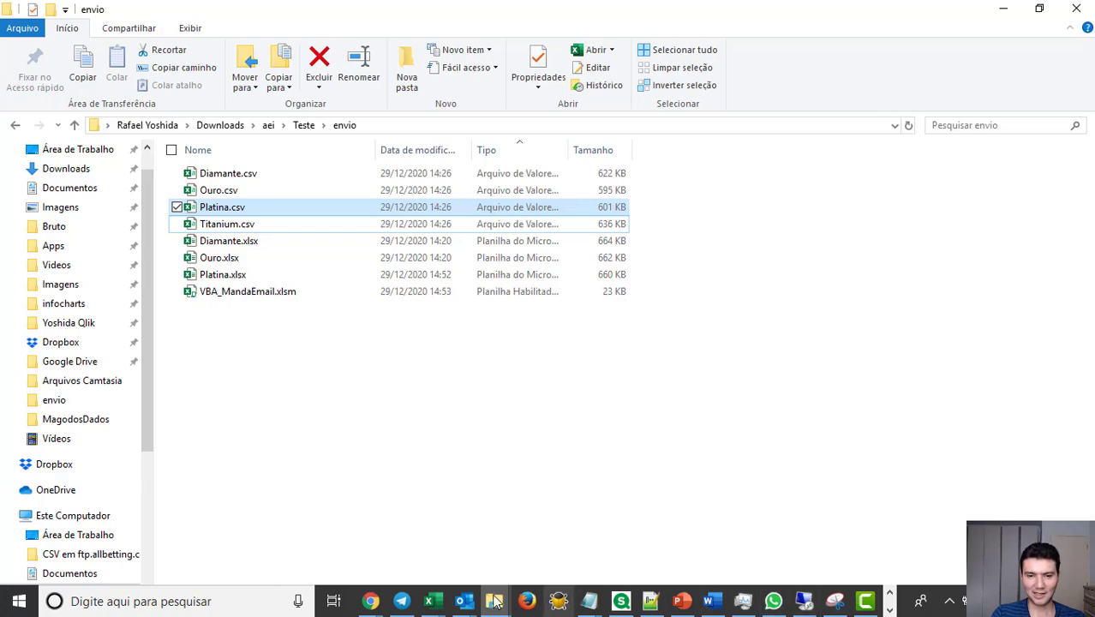
Change line 16 of the load script to 'Valor * 0.20 as Valor' and save the Testes app.
{"action": "left_click", "coordinate": [370, 601]}
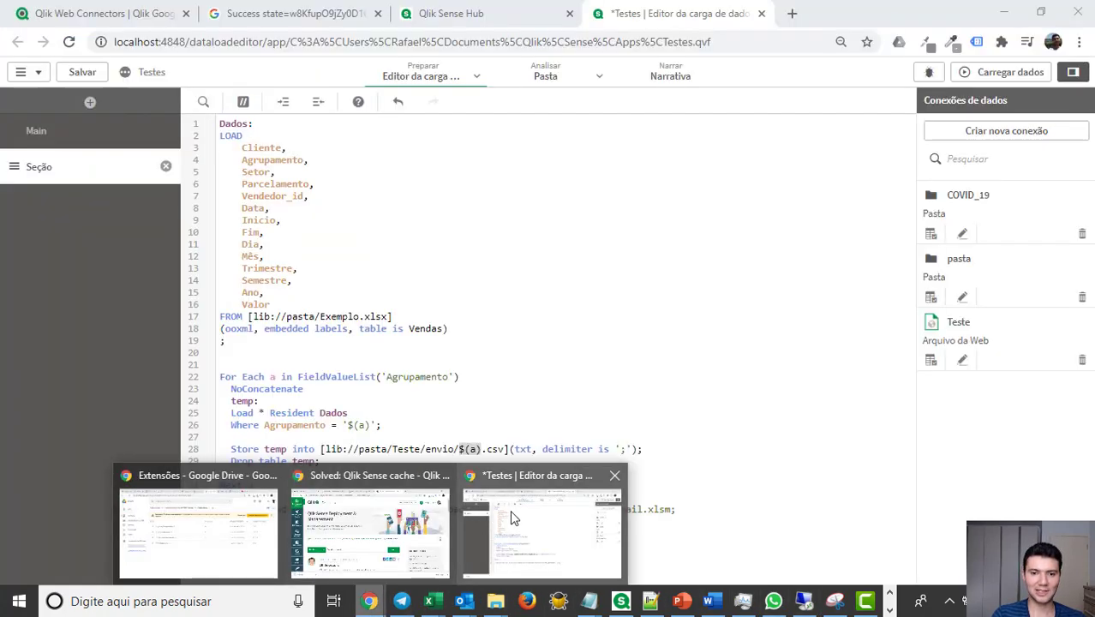
{"action": "left_click", "coordinate": [510, 511]}
{"action": "double_click", "coordinate": [273, 304]}
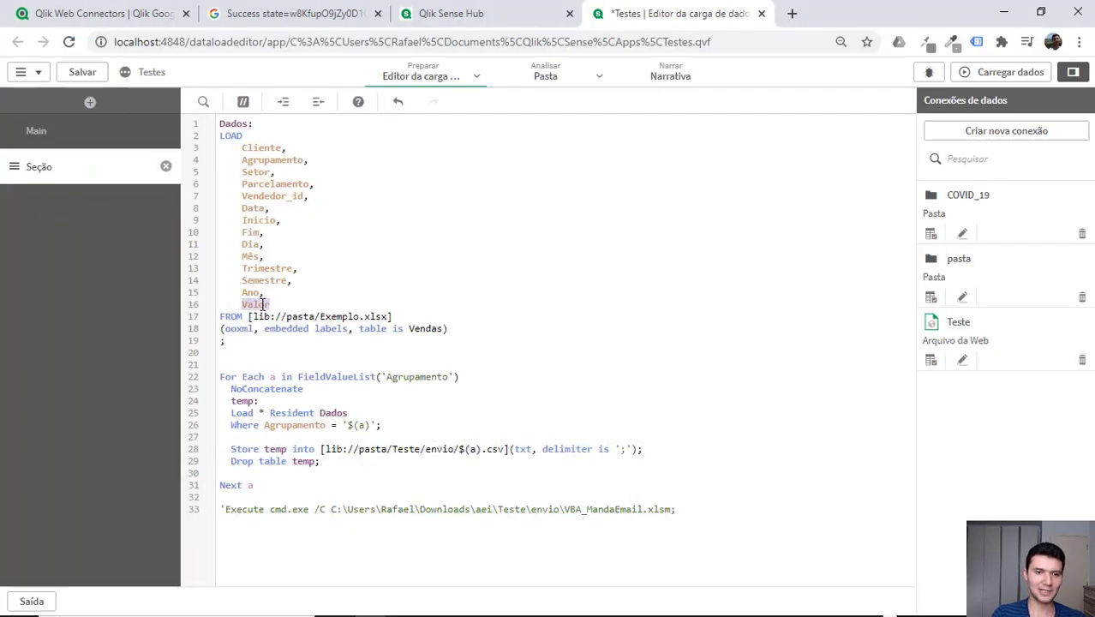
{"action": "left_click", "coordinate": [271, 305]}
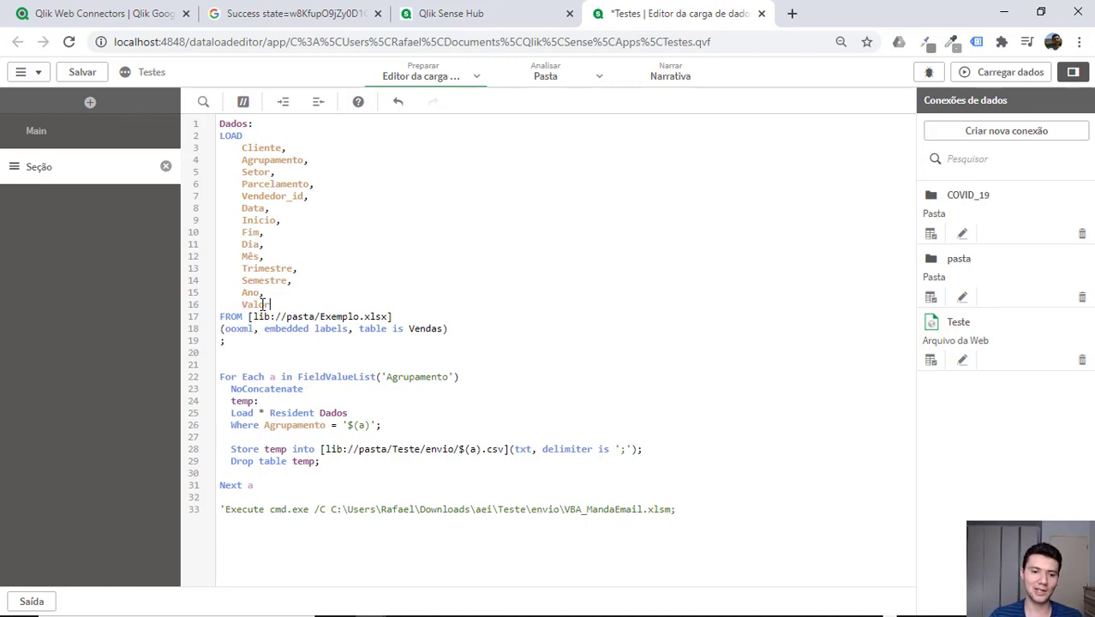
{"action": "key", "text": "ctrl+s"}
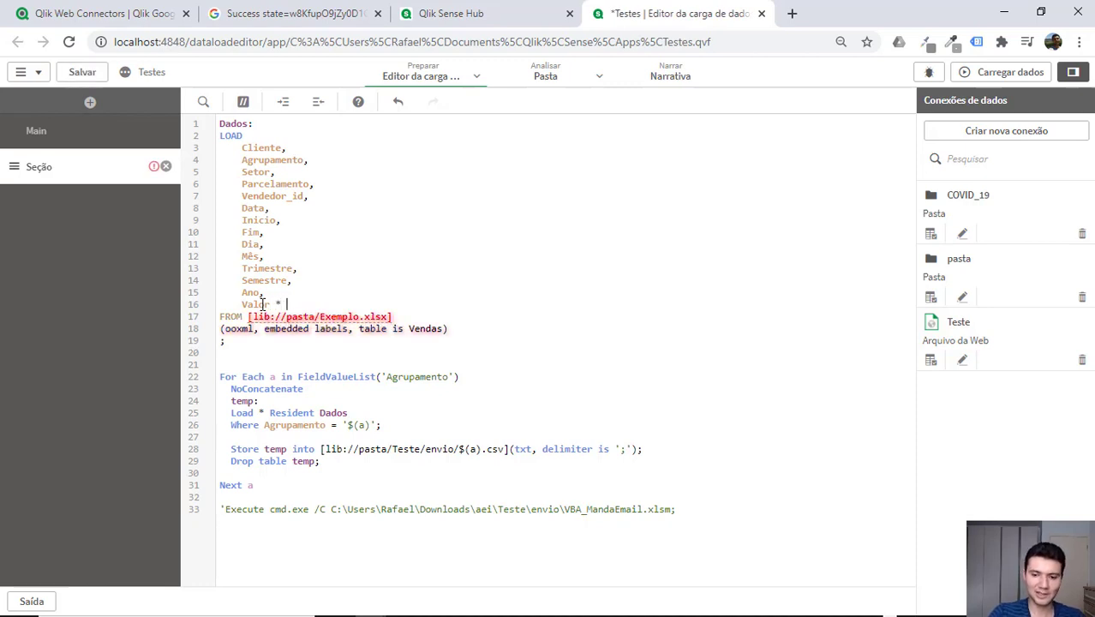
{"action": "type", "text": "0.20 as "}
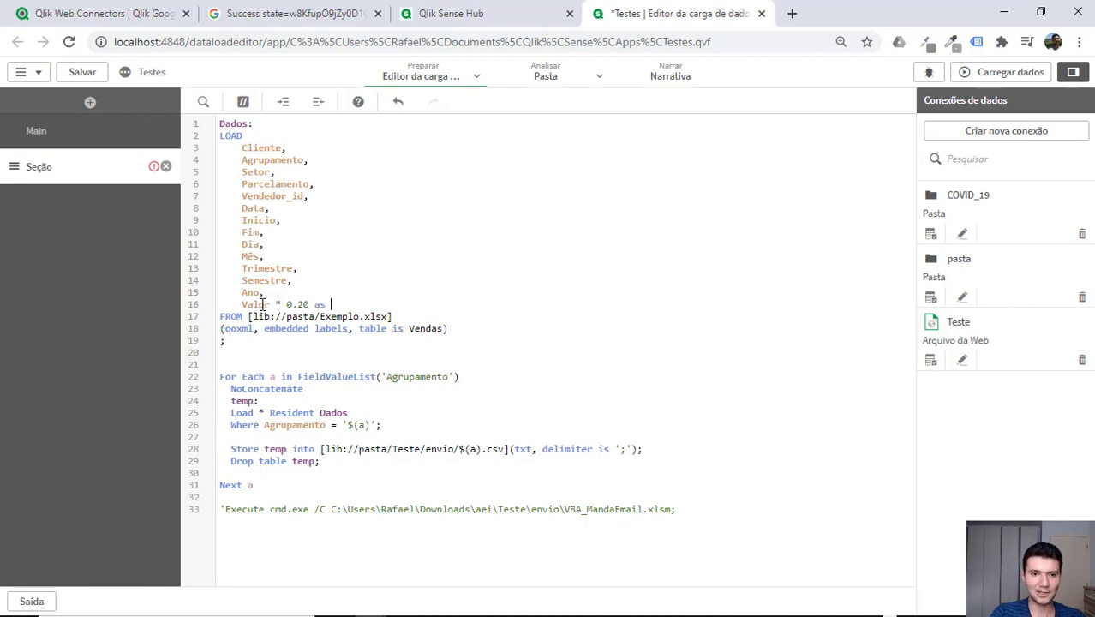
{"action": "type", "text": "Valor"}
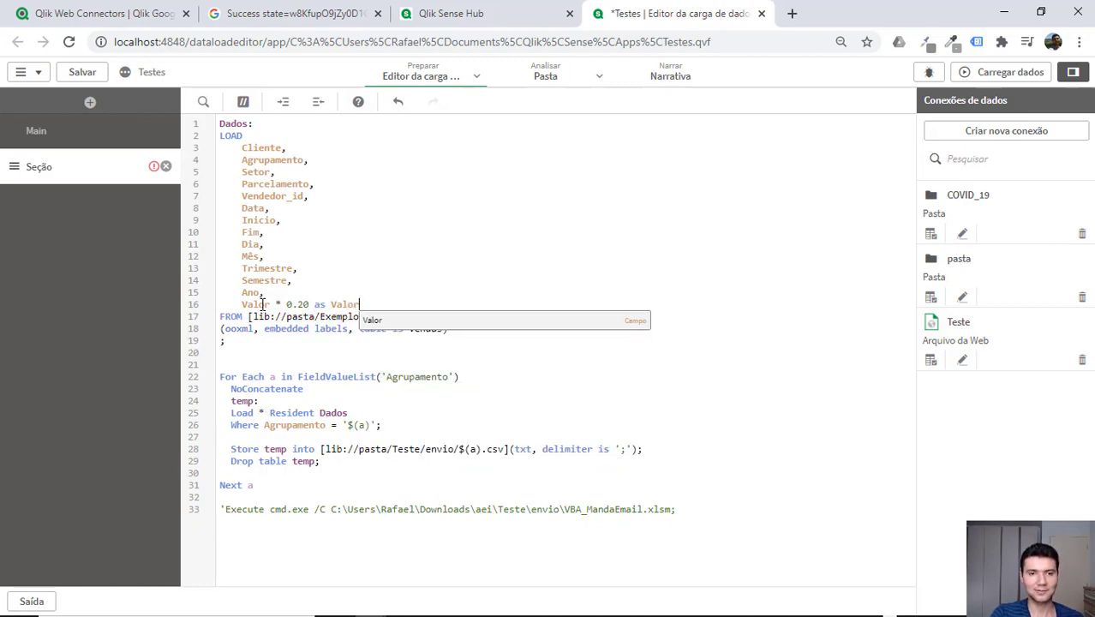
{"action": "left_click", "coordinate": [324, 413]}
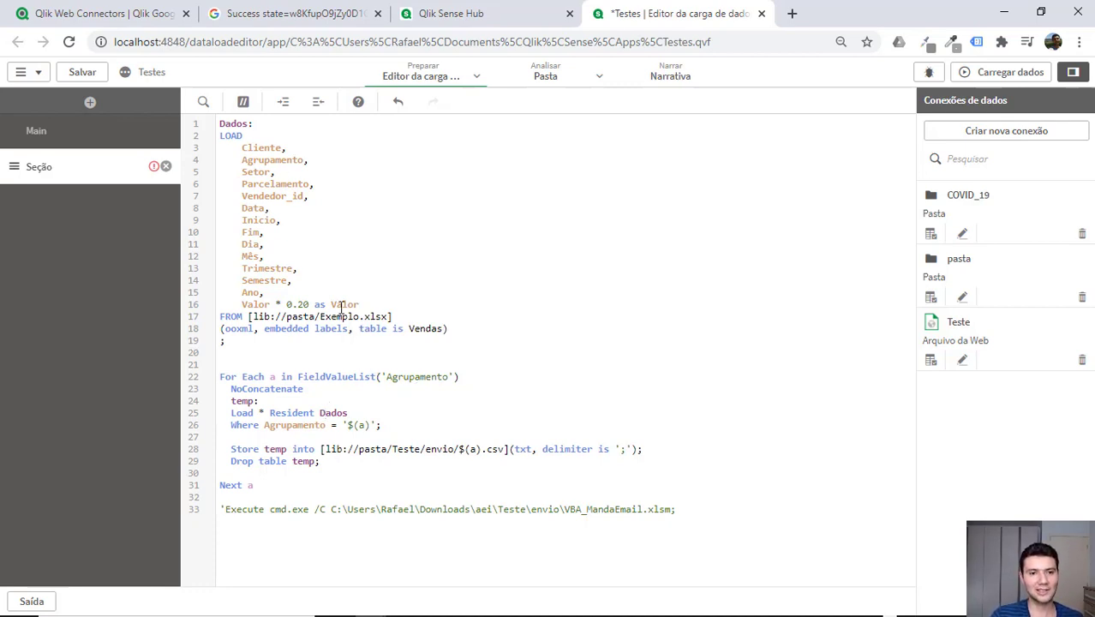
{"action": "left_click", "coordinate": [384, 399]}
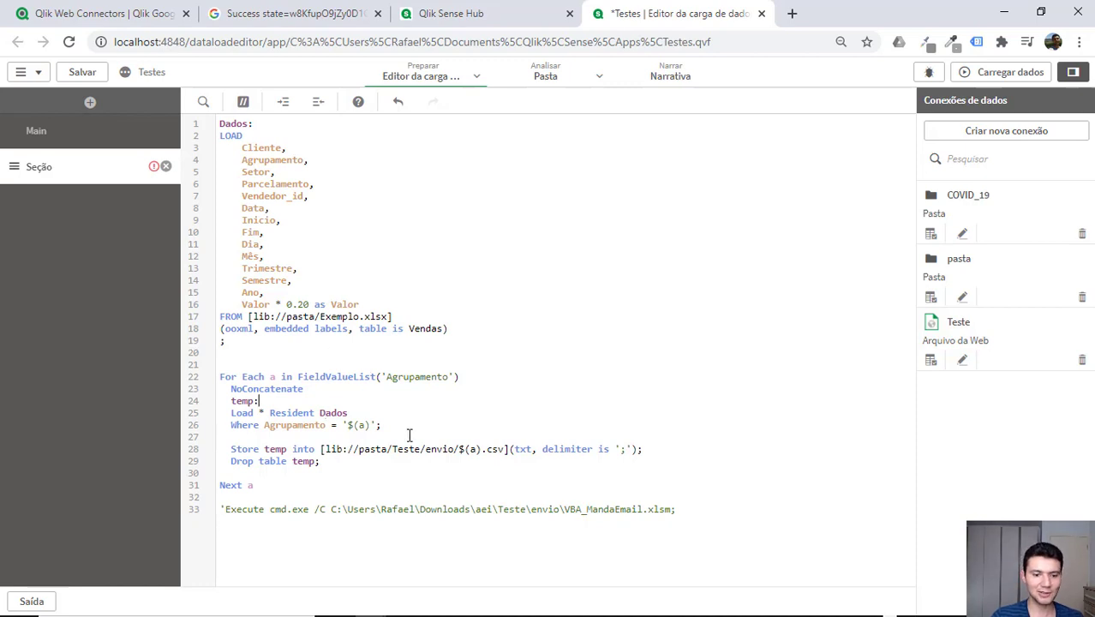
{"action": "key", "text": "ctrl+s"}
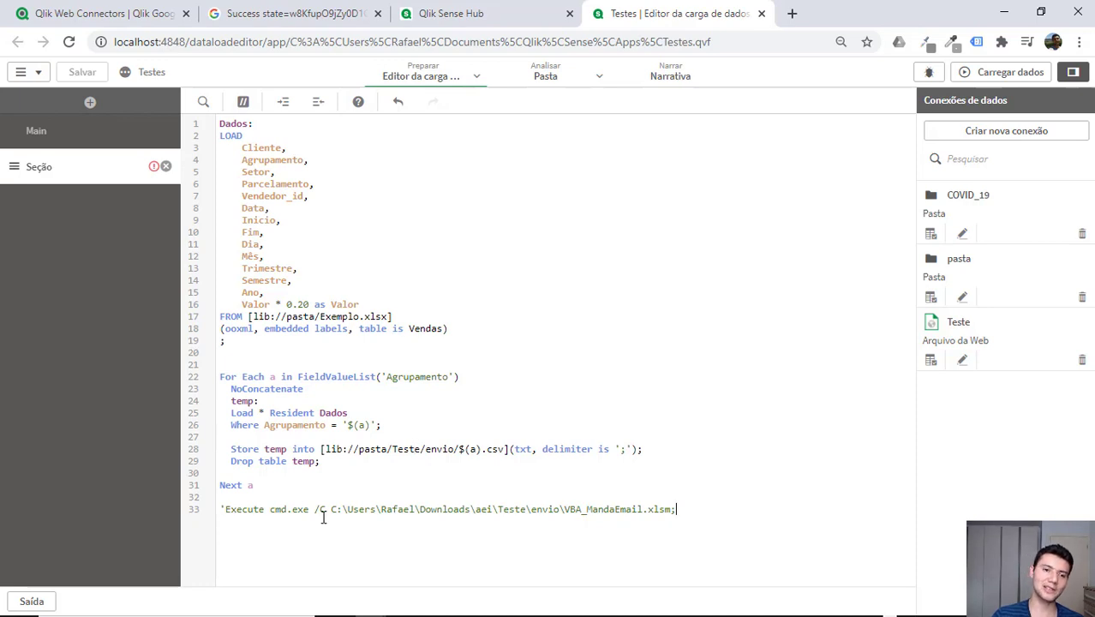
{"action": "left_click", "coordinate": [253, 512]}
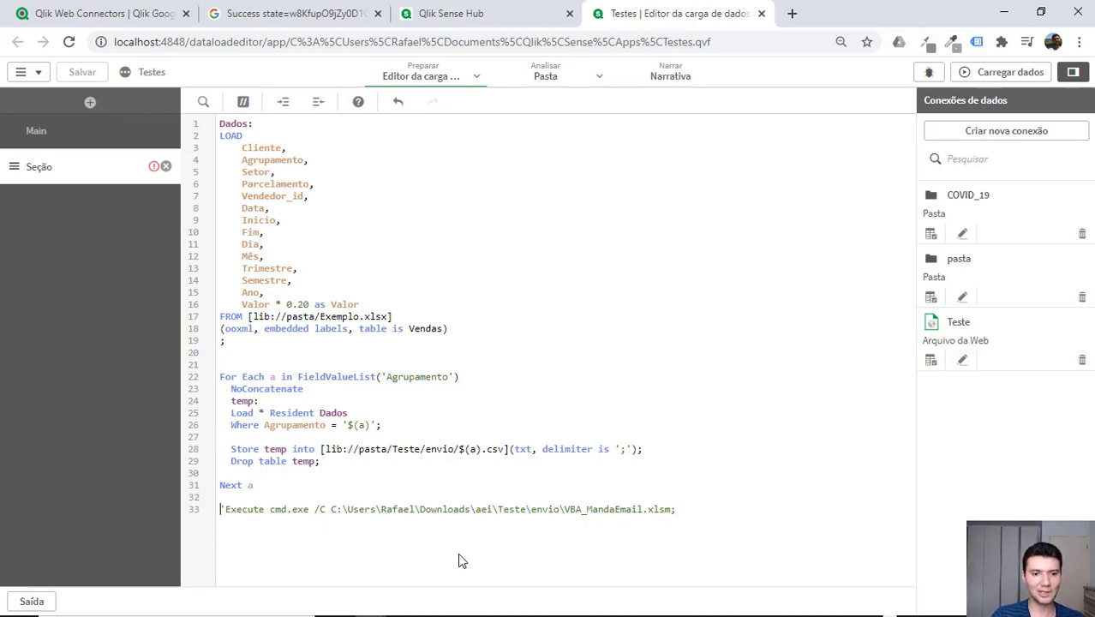
{"action": "key", "text": "Home"}
{"action": "key", "text": "Delete"}
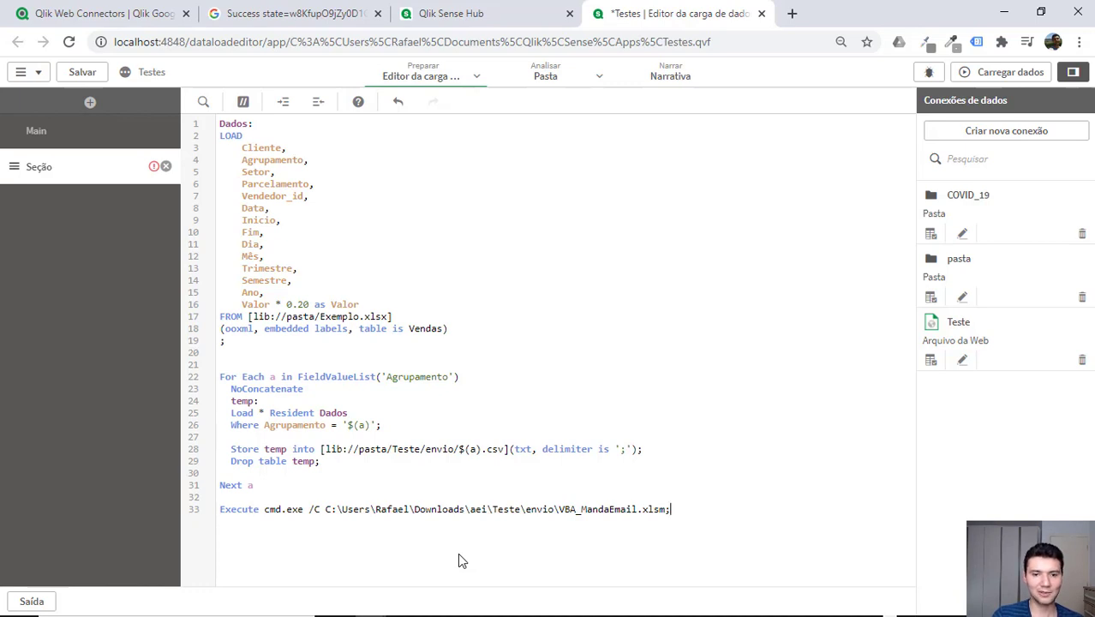
{"action": "left_click", "coordinate": [274, 509]}
{"action": "key", "text": "ctrl+s"}
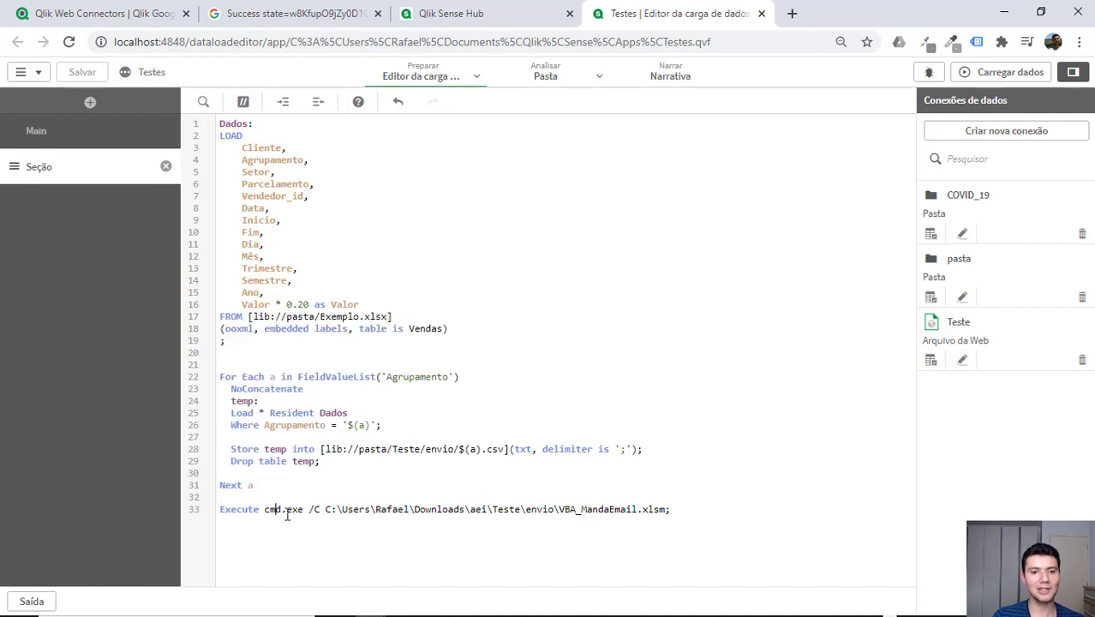
{"action": "key", "text": "shift+End"}
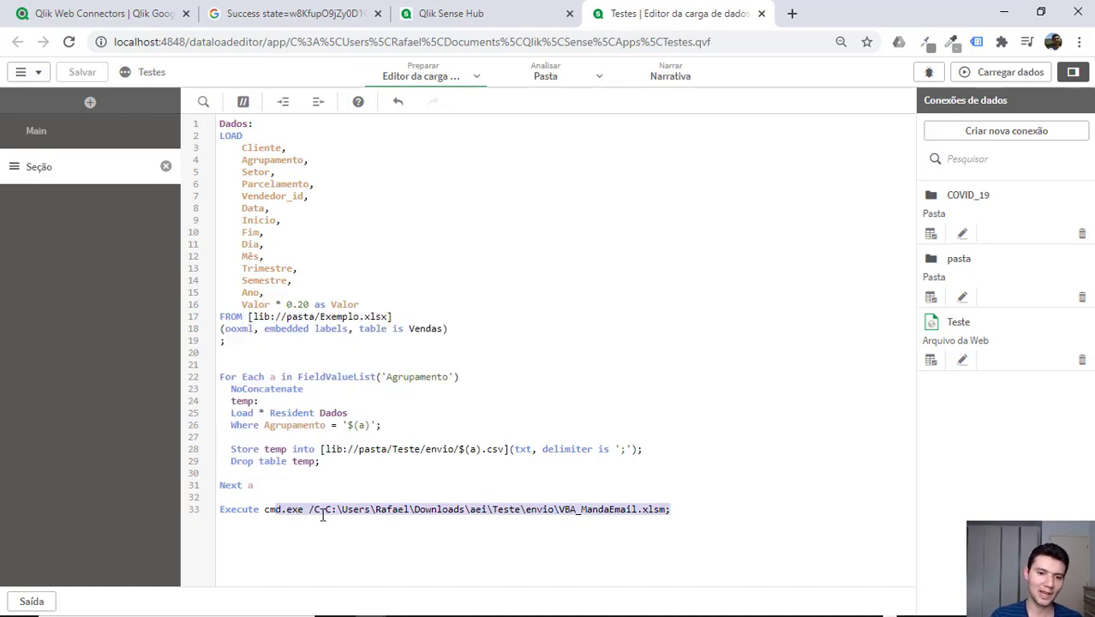
{"action": "left_click", "coordinate": [320, 514]}
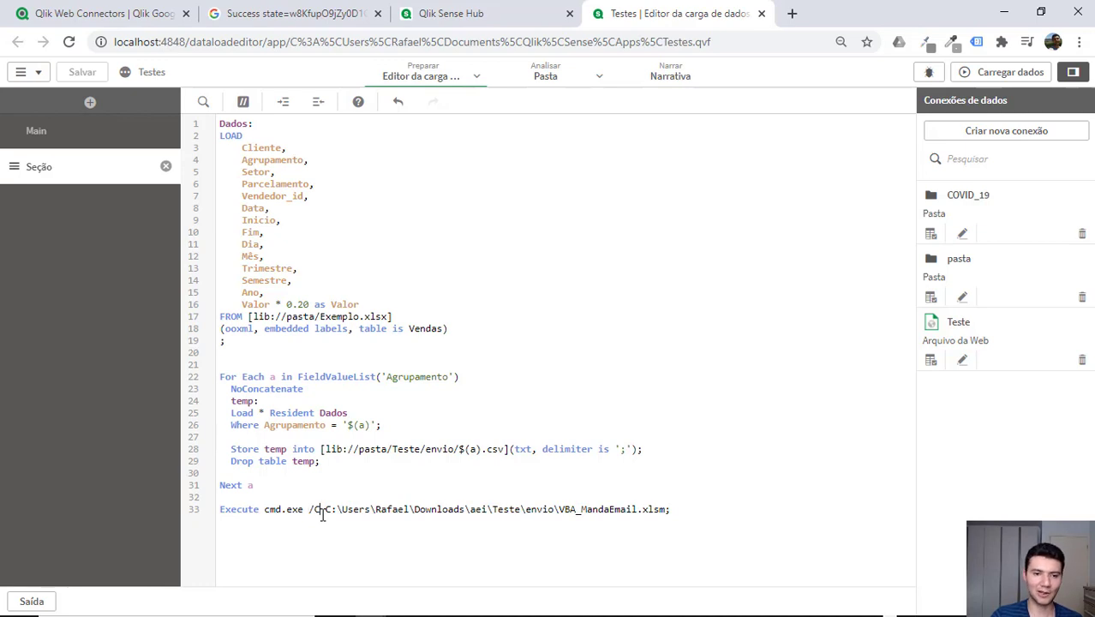
{"action": "left_click_drag", "start_coordinate": [365, 512], "coordinate": [666, 512]}
{"action": "left_click_drag", "start_coordinate": [327, 511], "coordinate": [553, 513]}
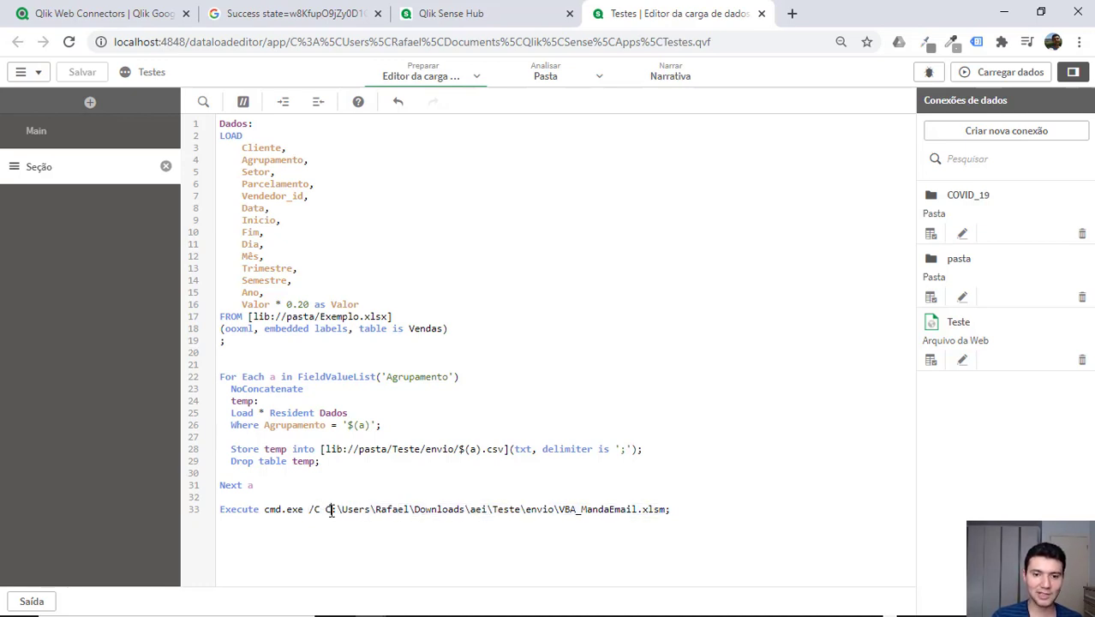
{"action": "double_click", "coordinate": [583, 511]}
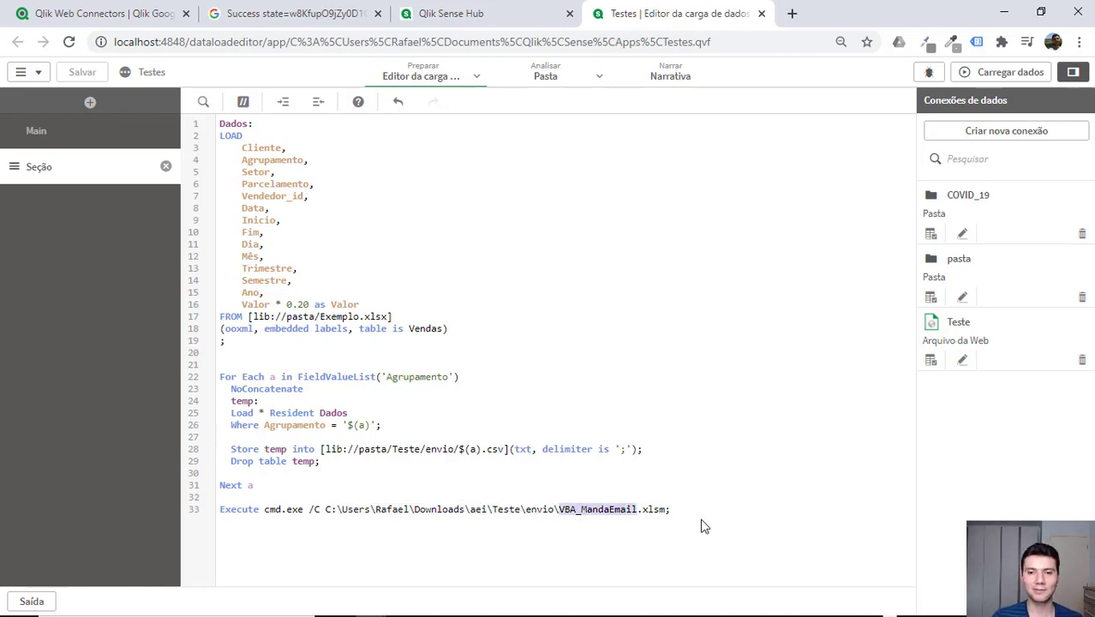
{"action": "left_click", "coordinate": [314, 510]}
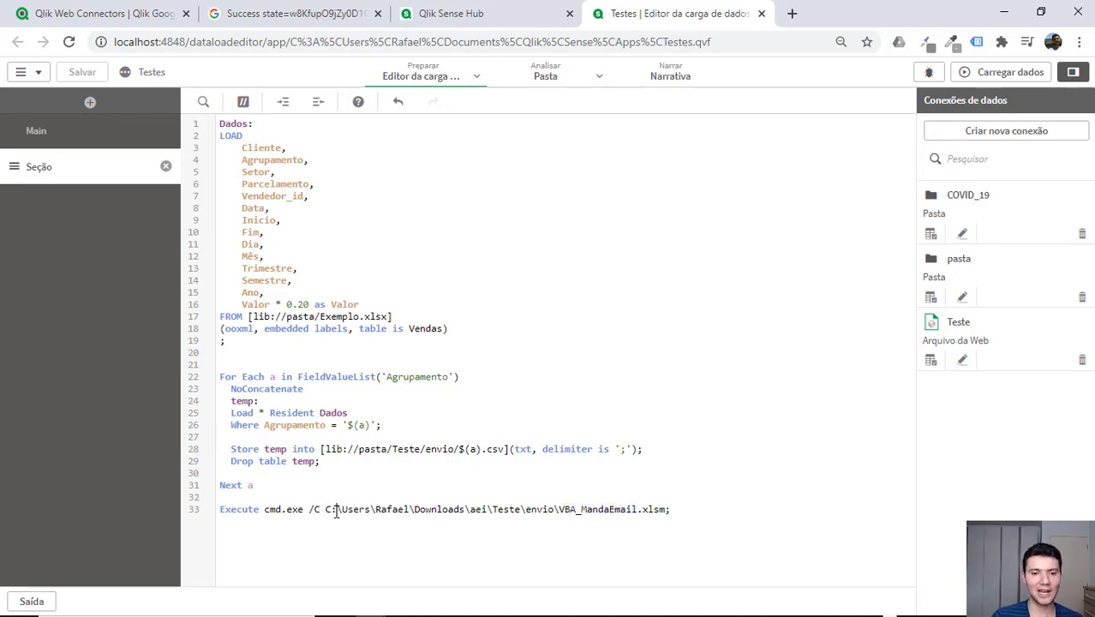
{"action": "left_click_drag", "start_coordinate": [336, 510], "coordinate": [640, 507]}
{"action": "left_click", "coordinate": [628, 511]}
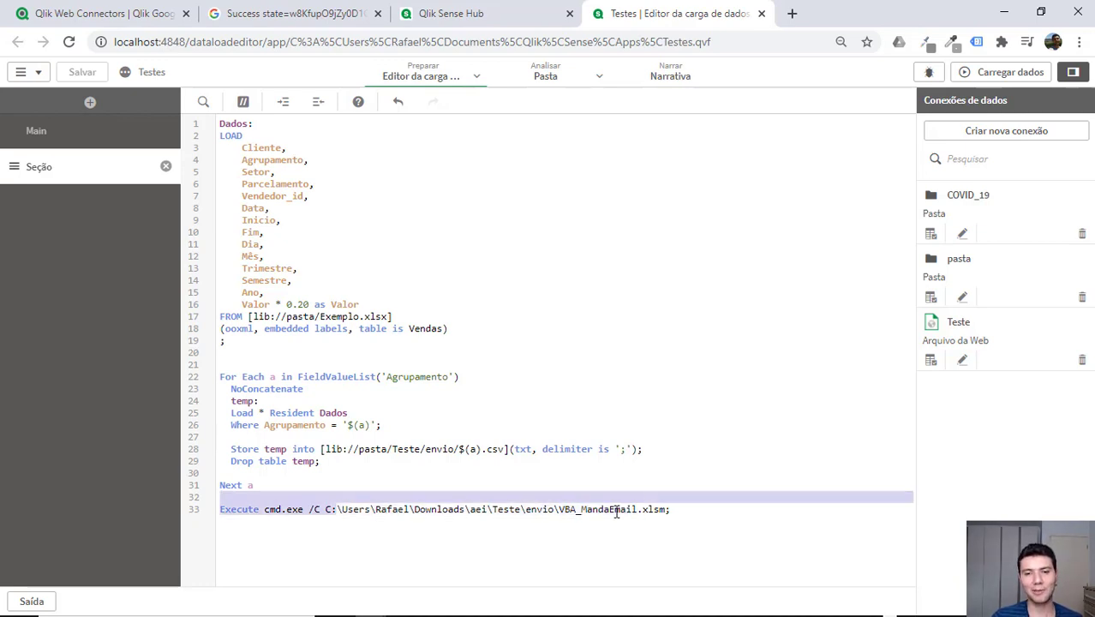
{"action": "left_click", "coordinate": [615, 513]}
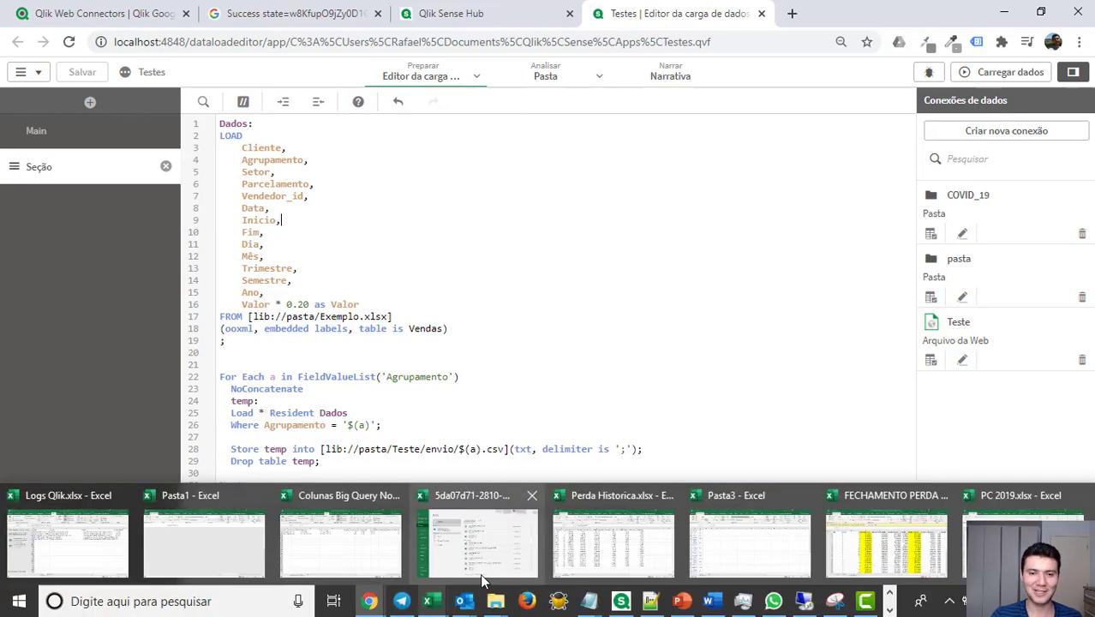
{"action": "mouse_move", "coordinate": [430, 600]}
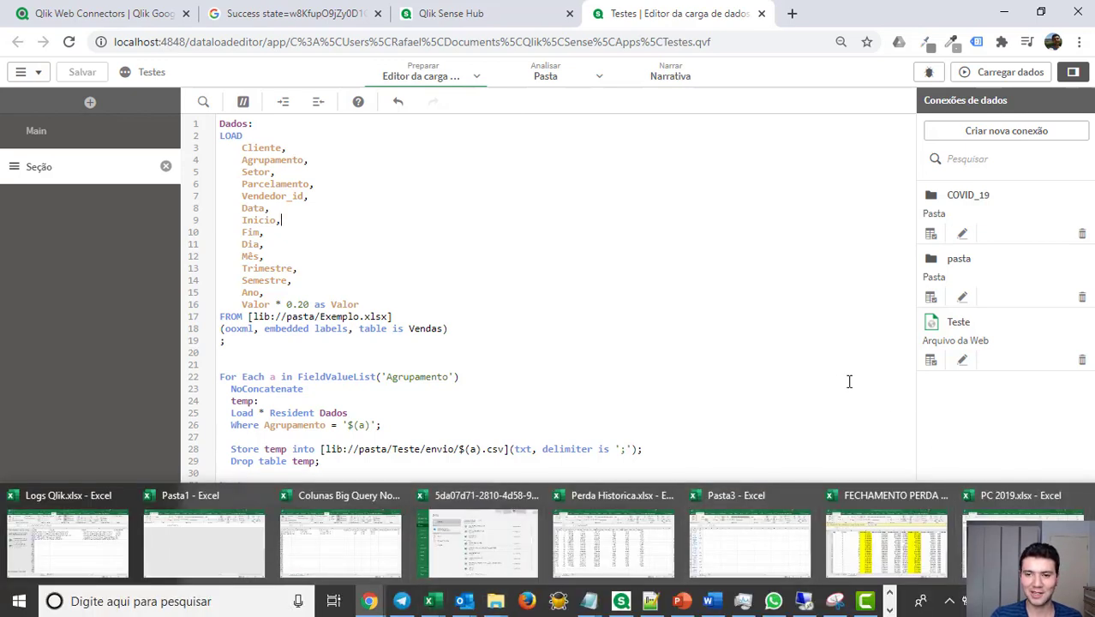
{"action": "left_click", "coordinate": [427, 601]}
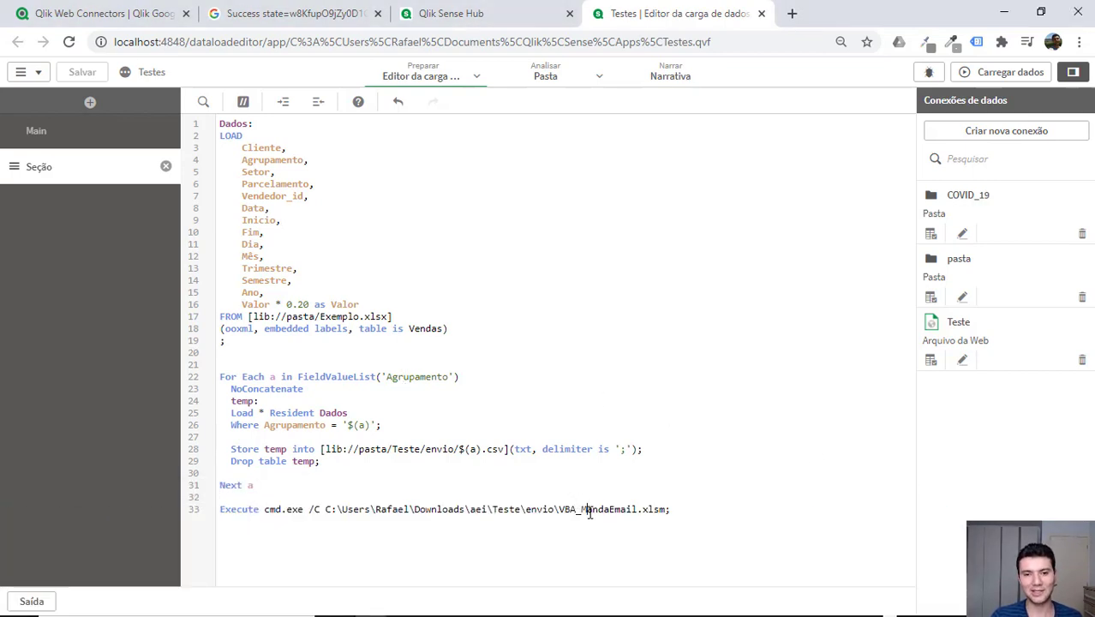
{"action": "double_click", "coordinate": [591, 509]}
{"action": "left_click", "coordinate": [410, 364]}
{"action": "left_click", "coordinate": [452, 197]}
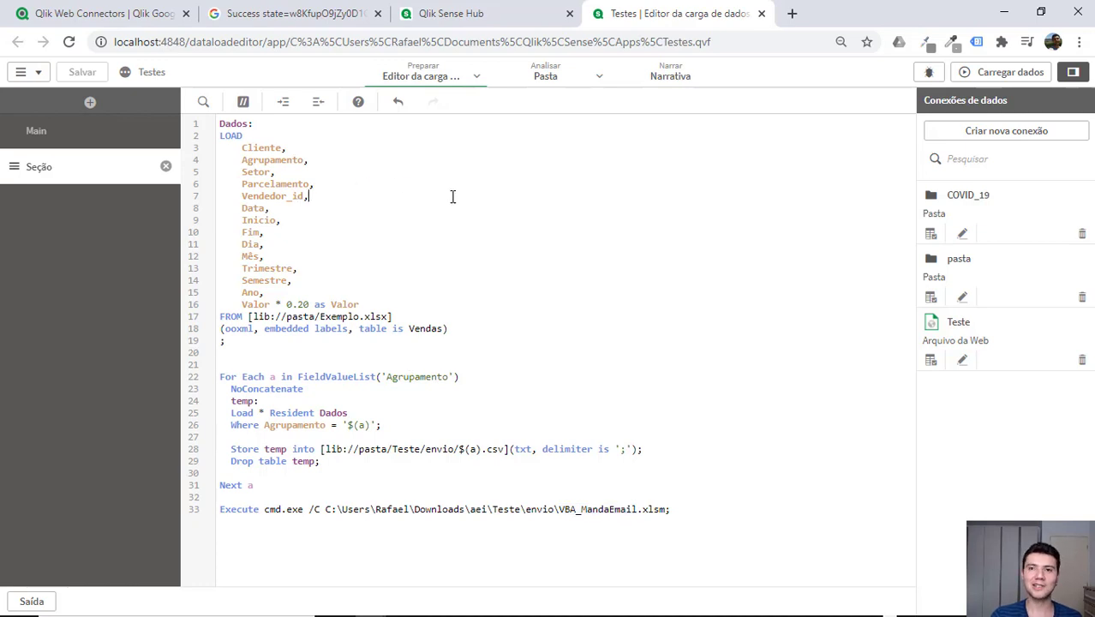
Run Carregar dados to export each group's CSV, then show the envio folder.
{"action": "left_click", "coordinate": [1000, 72]}
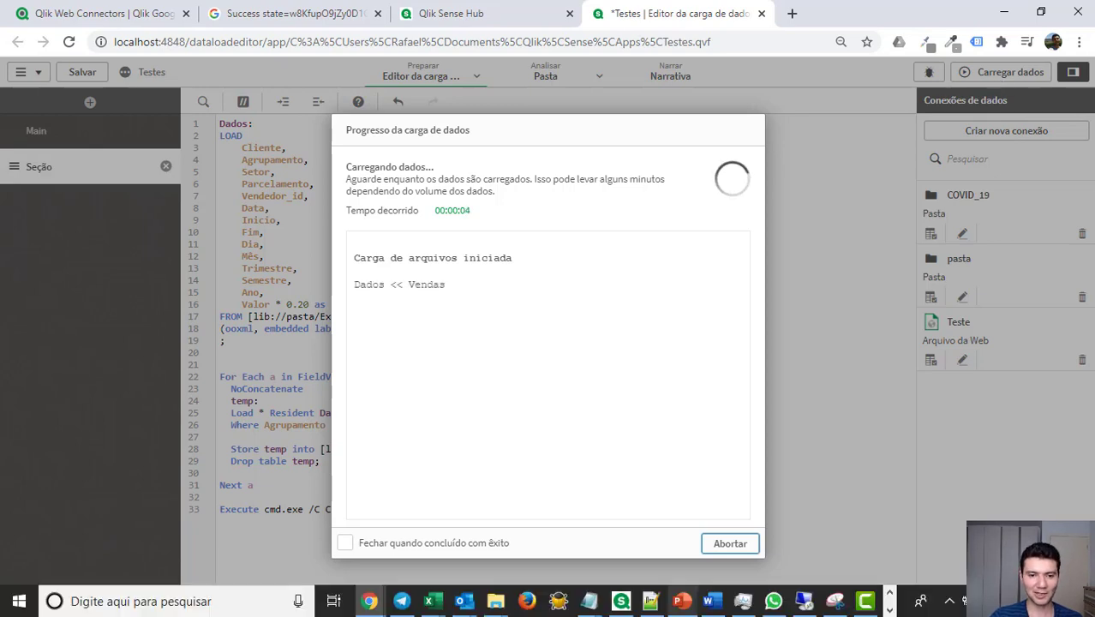
{"action": "left_click", "coordinate": [505, 610]}
{"action": "mouse_move", "coordinate": [494, 601]}
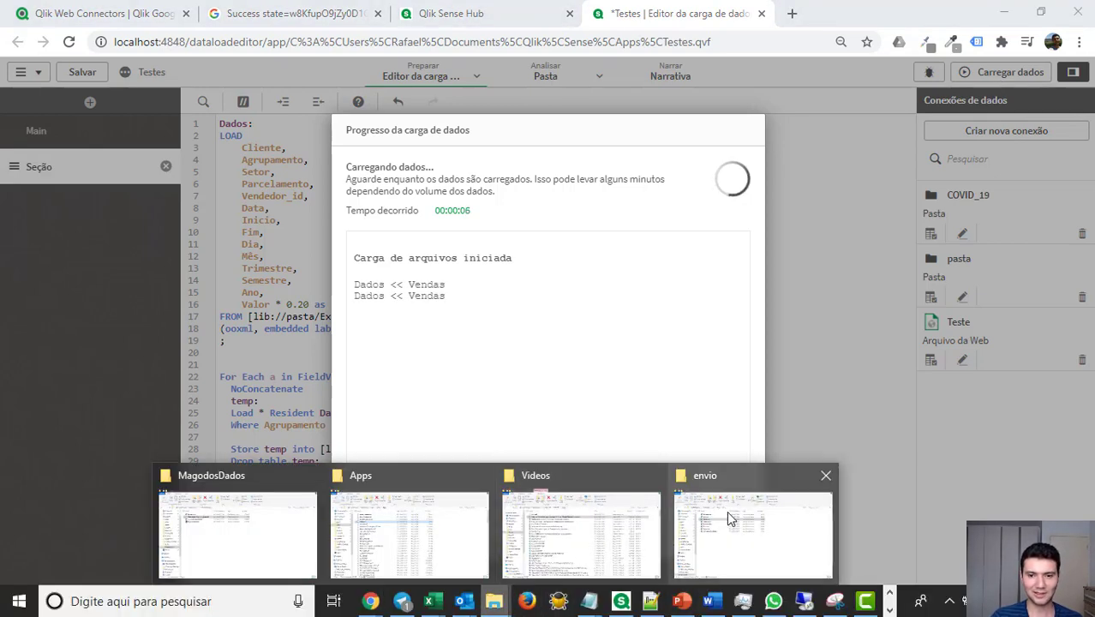
{"action": "left_click", "coordinate": [726, 510]}
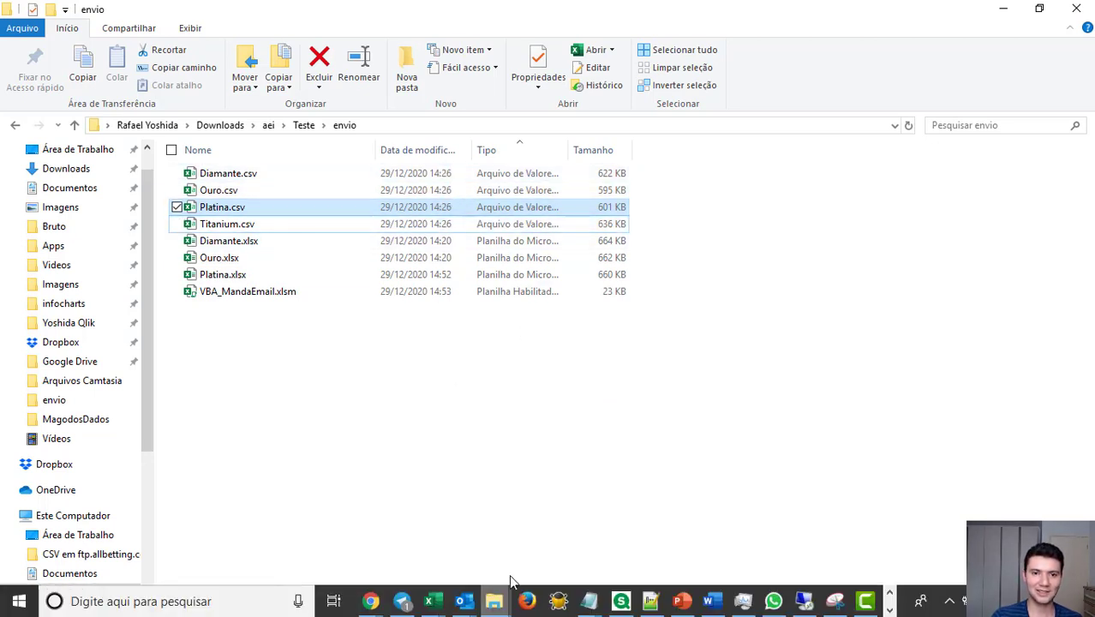
Return to the Qlik reload progress so VBA_MandaEmail.xlsm opens on Lista de Atualização.
{"action": "key", "text": "alt+Tab"}
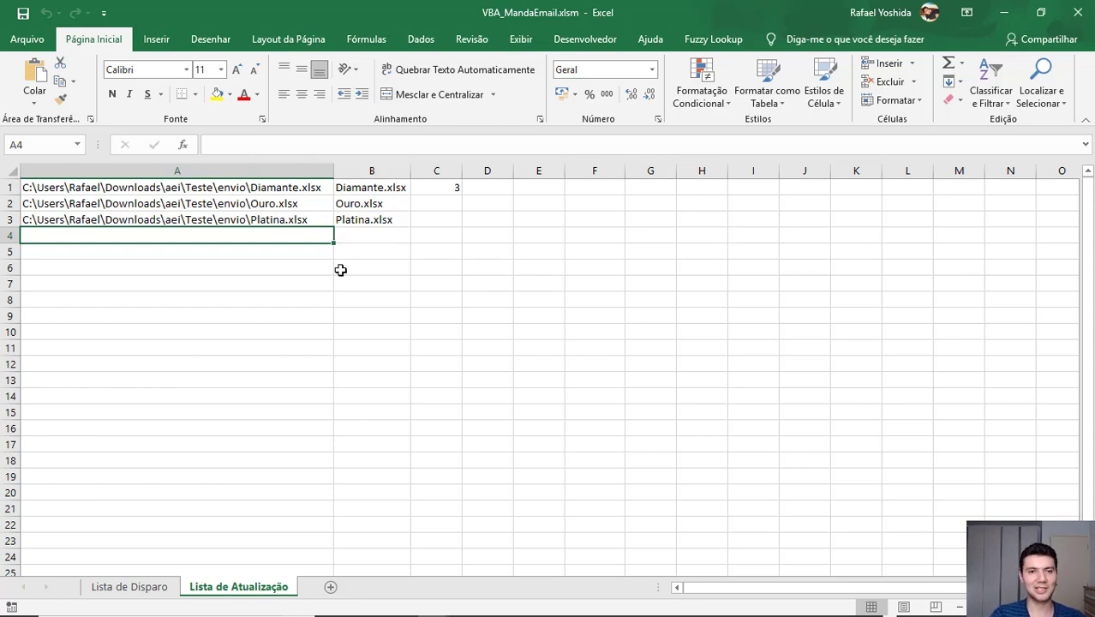
{"action": "key", "text": "alt+F10"}
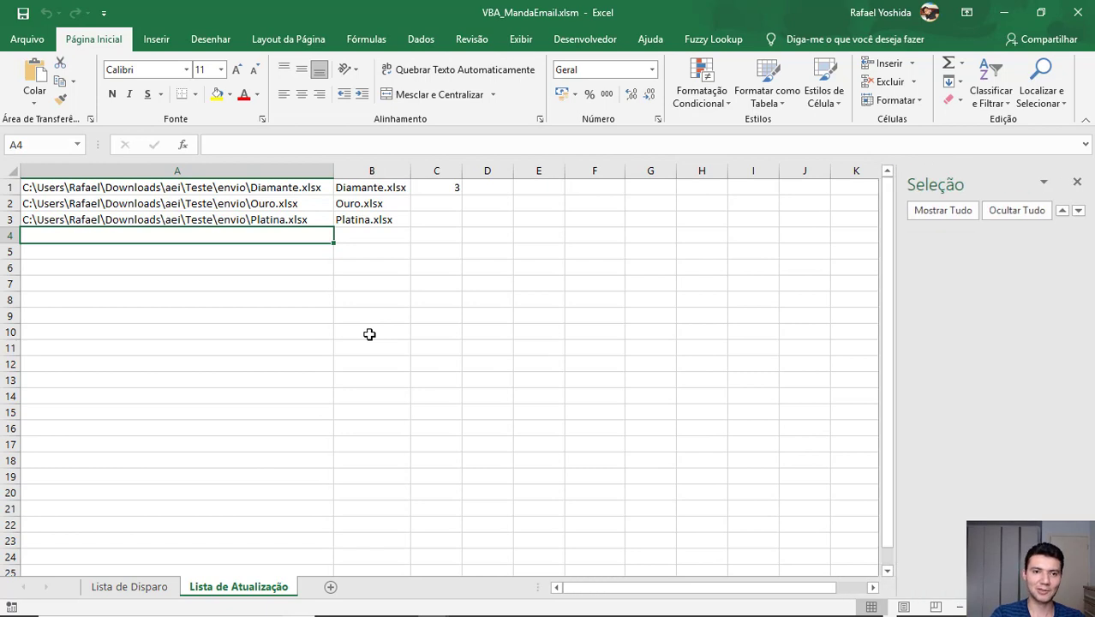
{"action": "left_click", "coordinate": [1077, 186]}
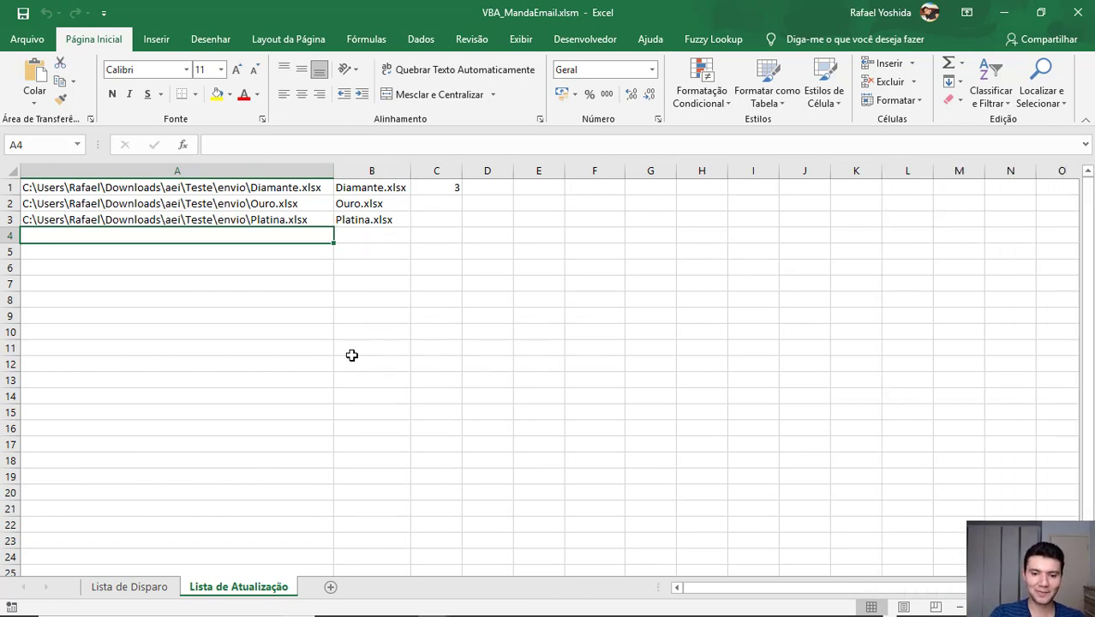
{"action": "key", "text": "alt+F11"}
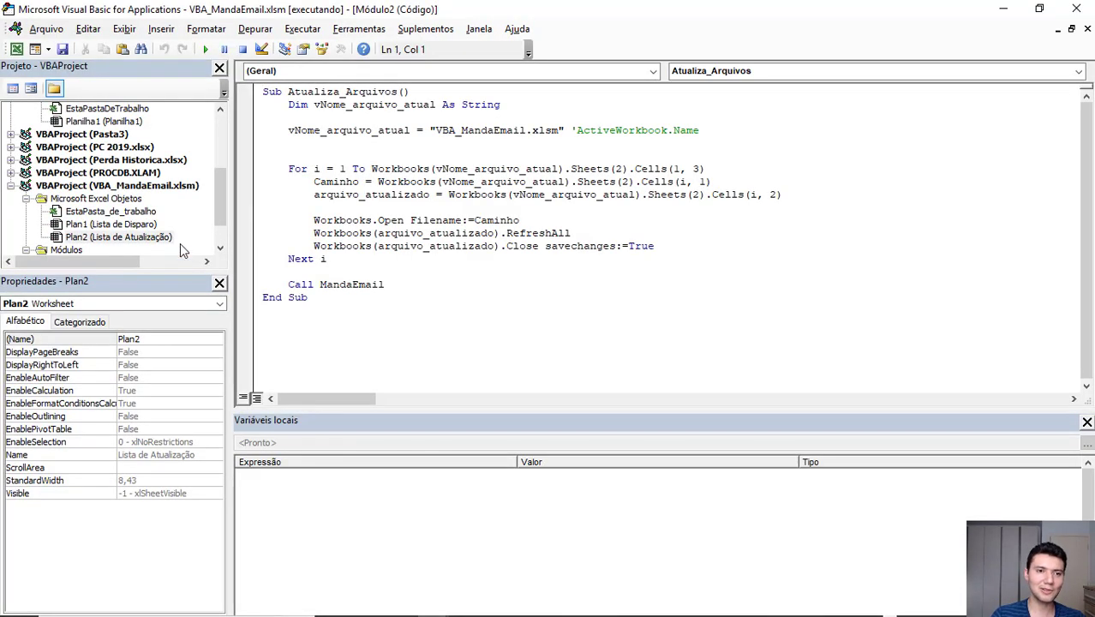
{"action": "double_click", "coordinate": [117, 219]}
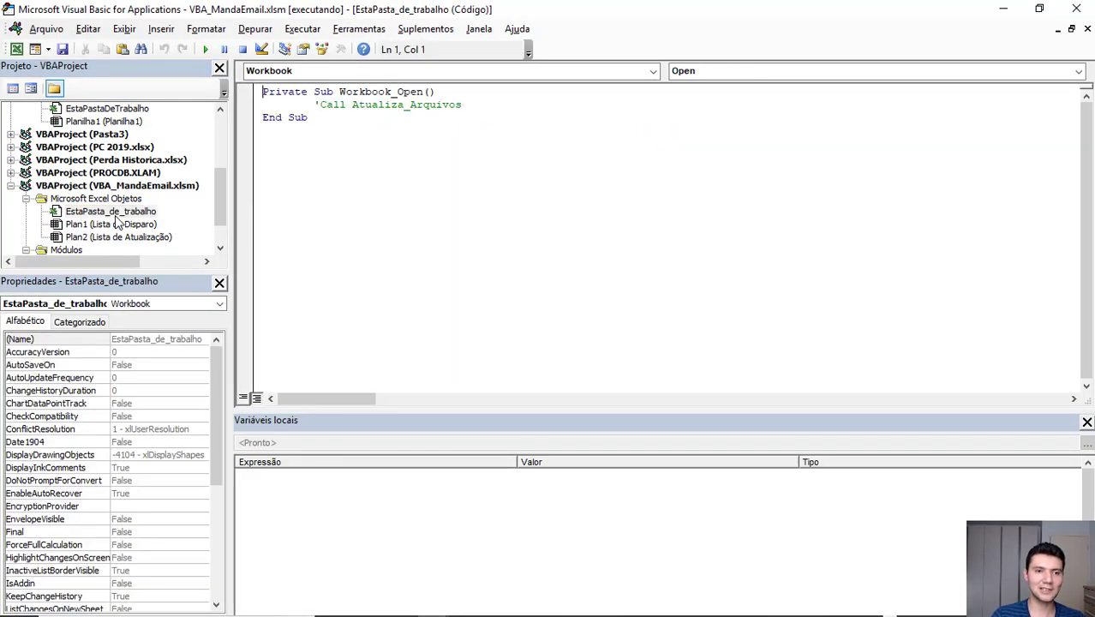
{"action": "left_click", "coordinate": [314, 105]}
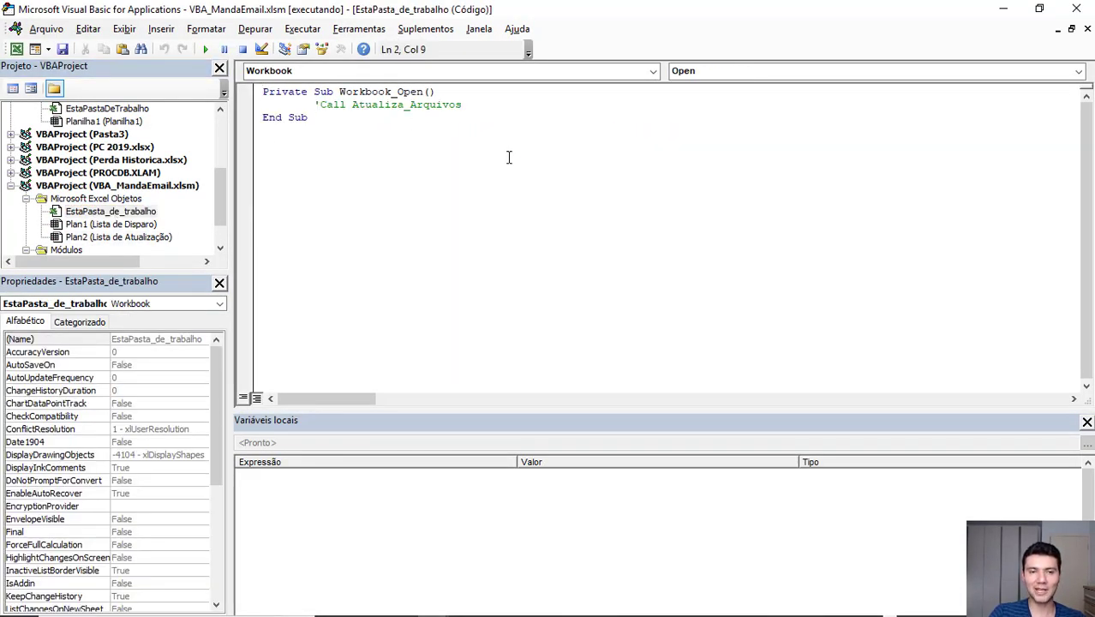
{"action": "key", "text": "Delete"}
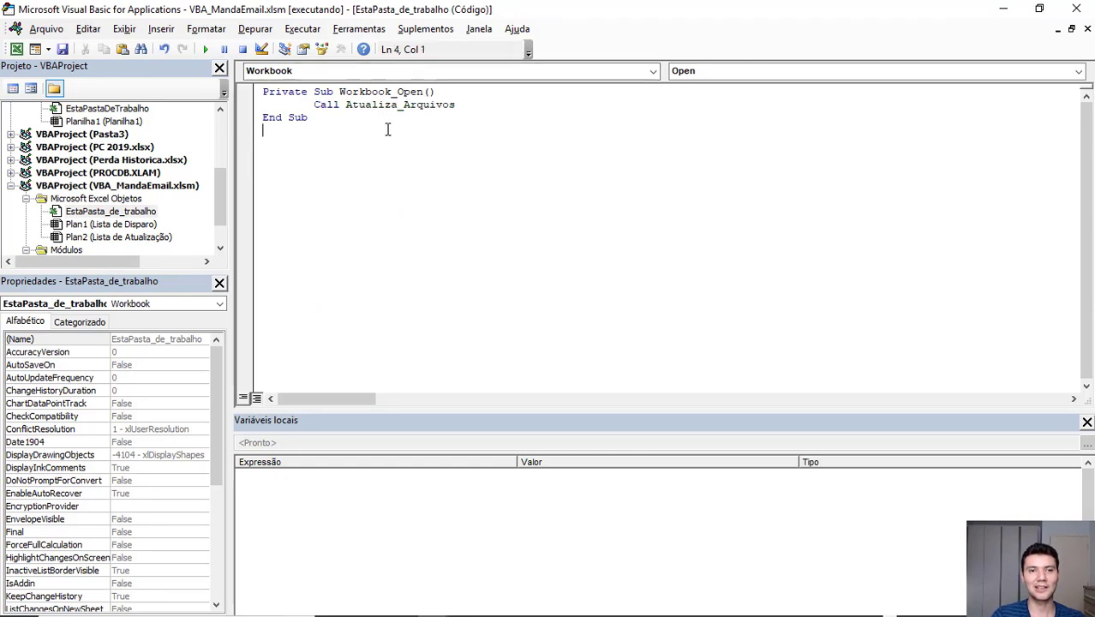
{"action": "double_click", "coordinate": [371, 104]}
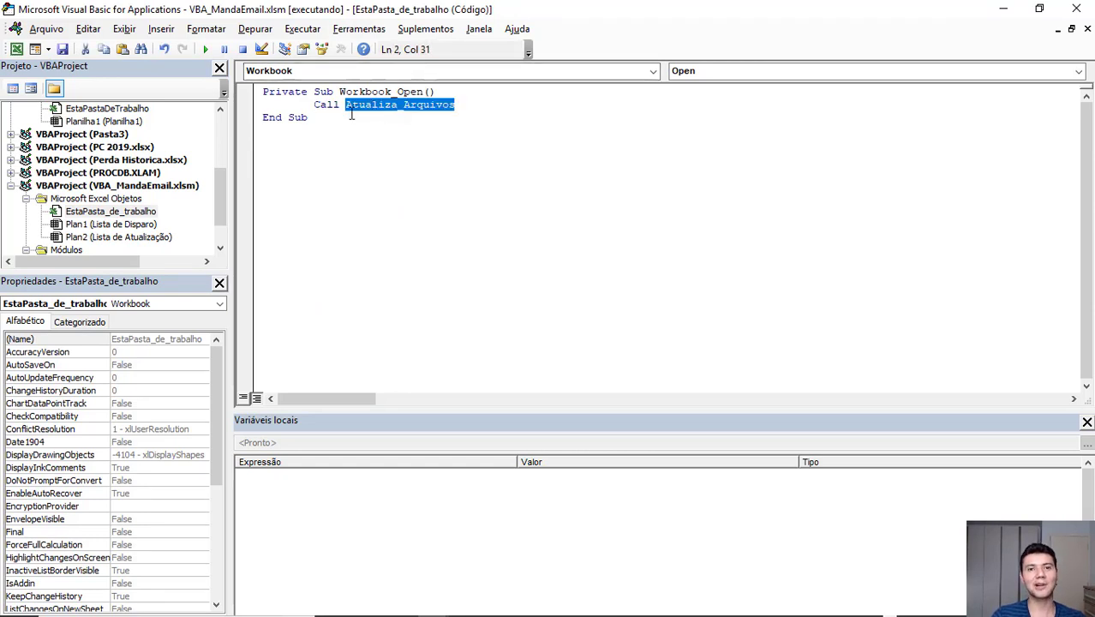
{"action": "left_click", "coordinate": [314, 105]}
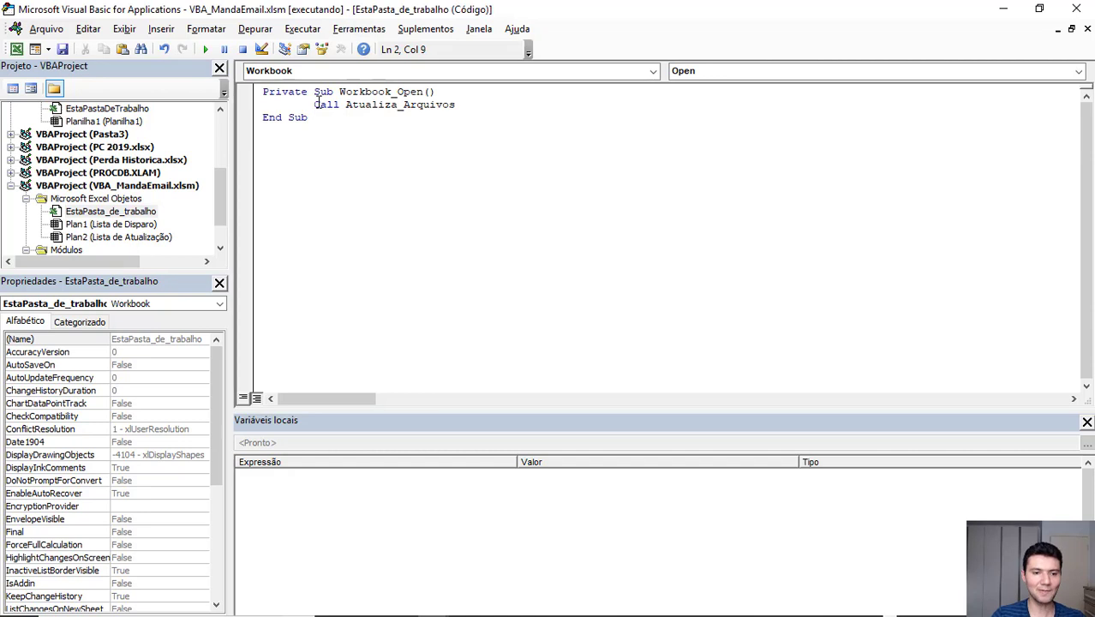
{"action": "type", "text": "'"}
{"action": "key", "text": "Down"}
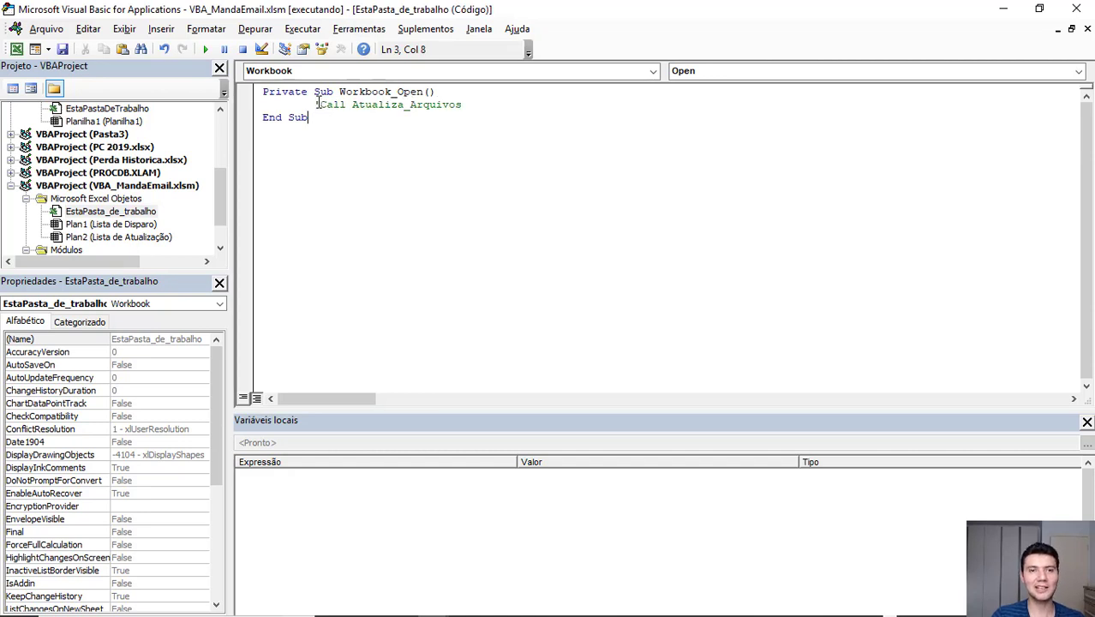
{"action": "left_click", "coordinate": [1080, 13]}
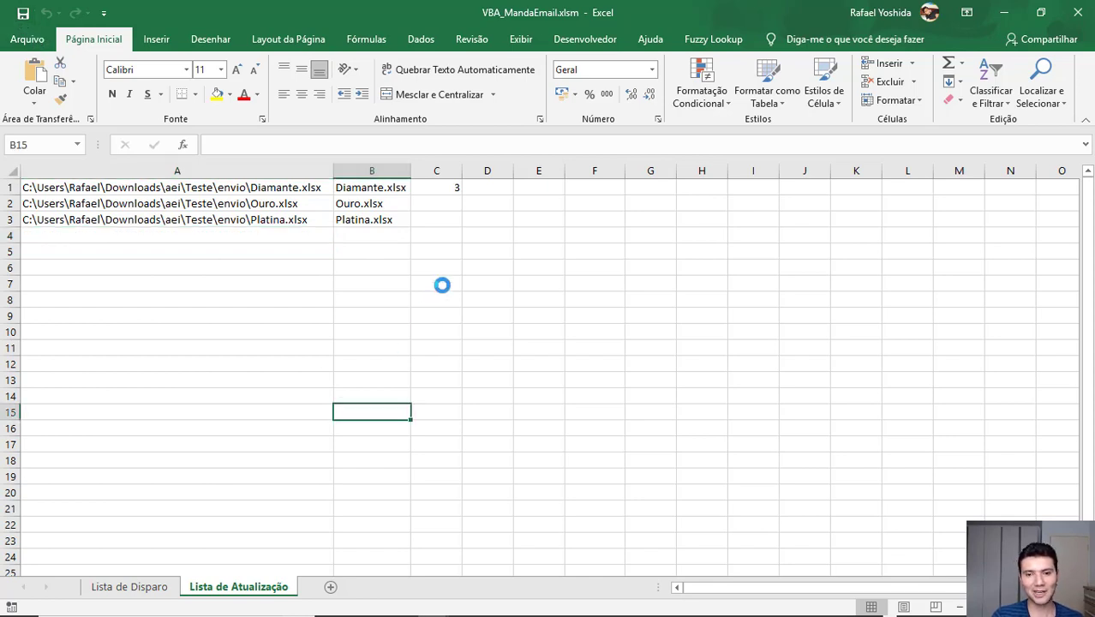
Run the Atualiza_Arquivos macro from the Alt+F8 macro list.
{"action": "key", "text": "alt+F8"}
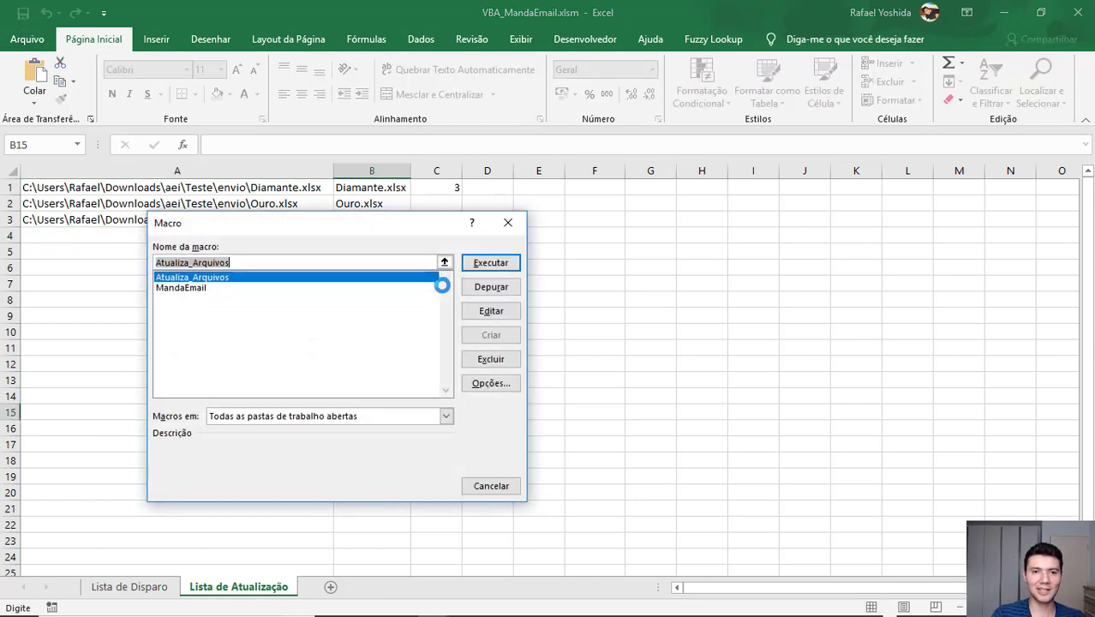
{"action": "left_click", "coordinate": [501, 263]}
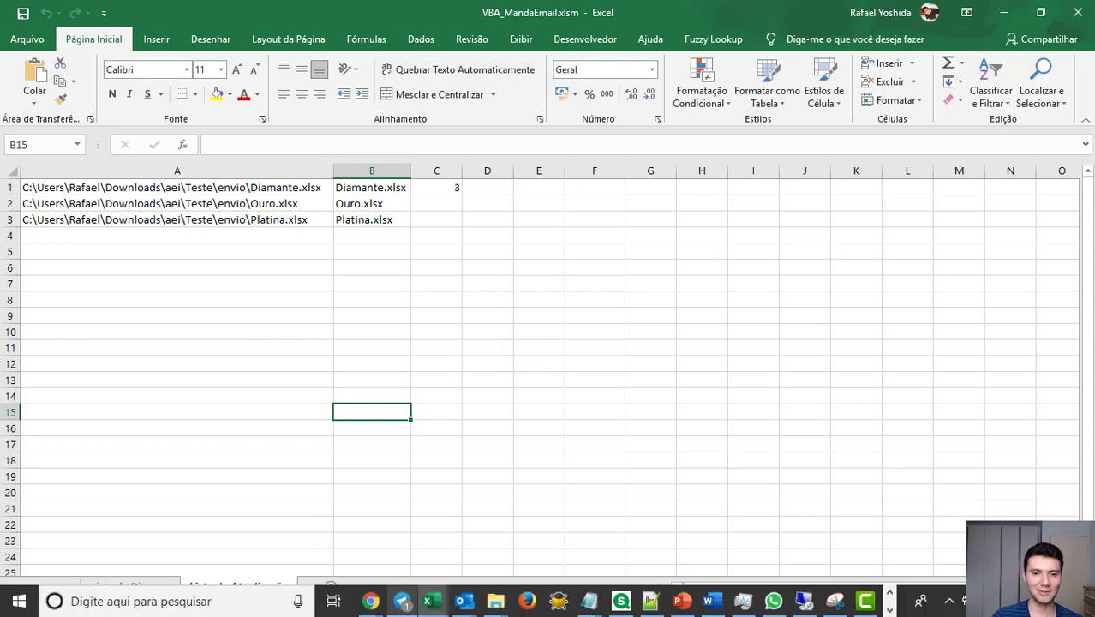
{"action": "mouse_move", "coordinate": [462, 601]}
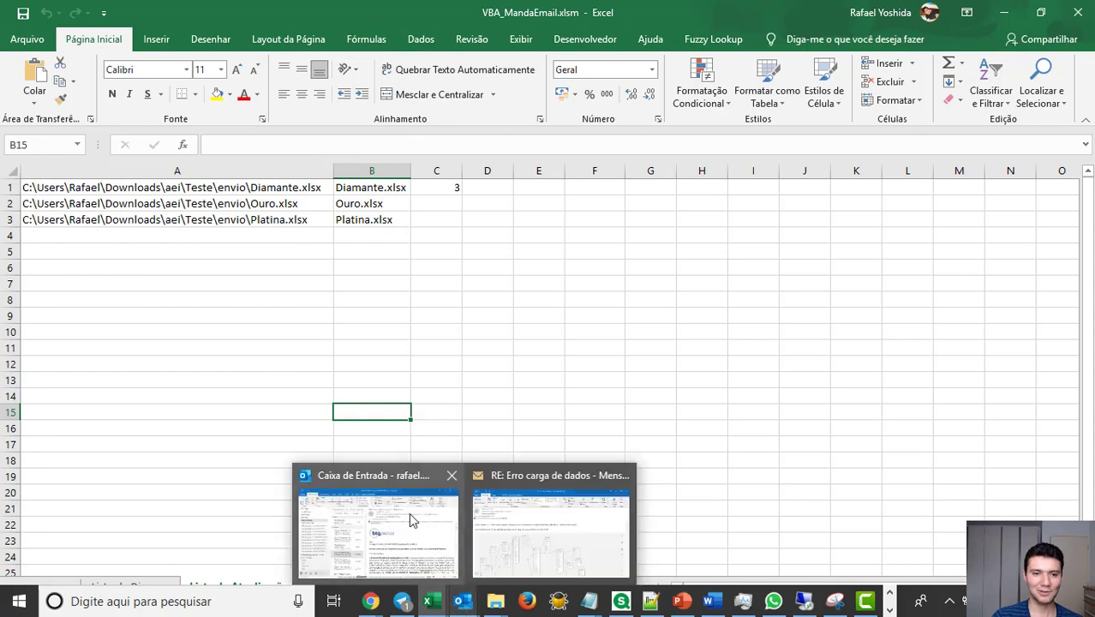
Review the sent reports carrying Diamante.xlsx and Ouro.xlsx in Outlook's sent items.
{"action": "left_click", "coordinate": [408, 514]}
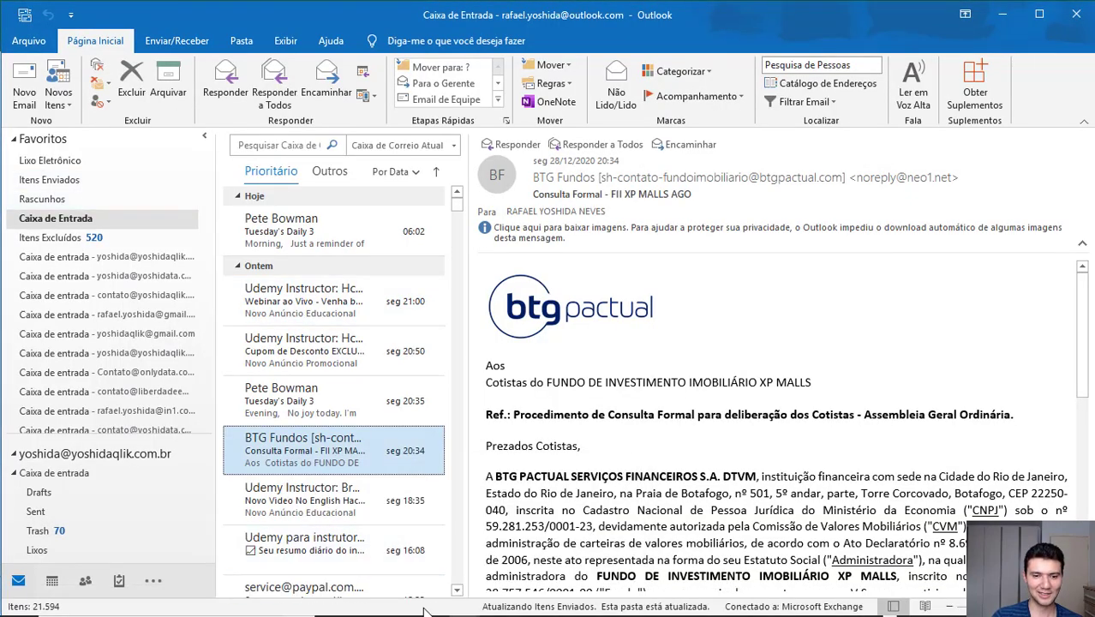
{"action": "left_click", "coordinate": [99, 185]}
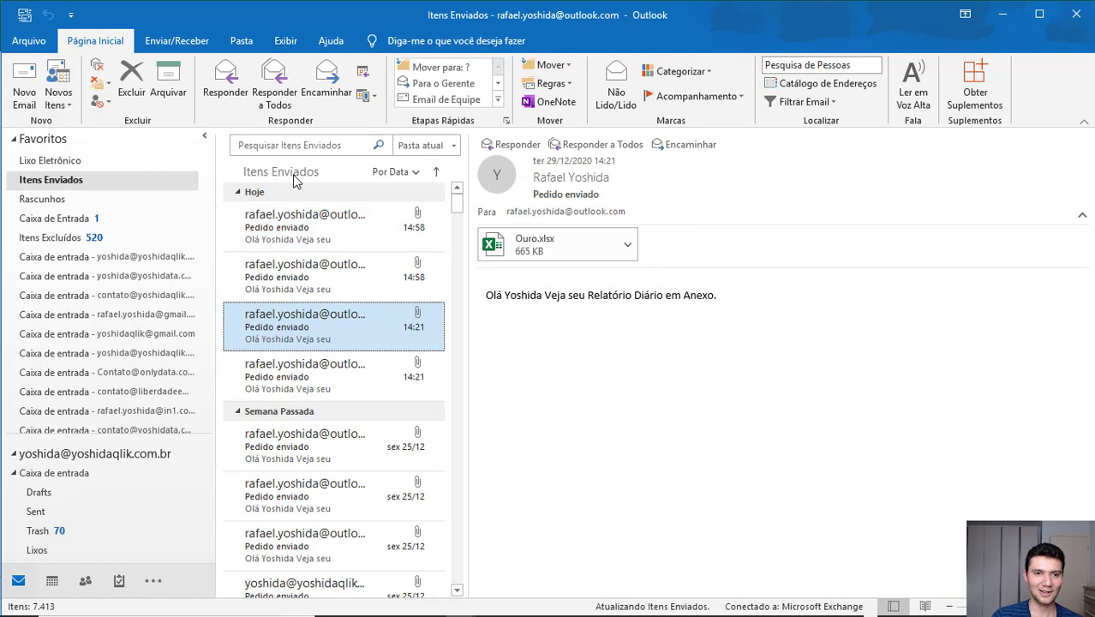
{"action": "left_click", "coordinate": [355, 286]}
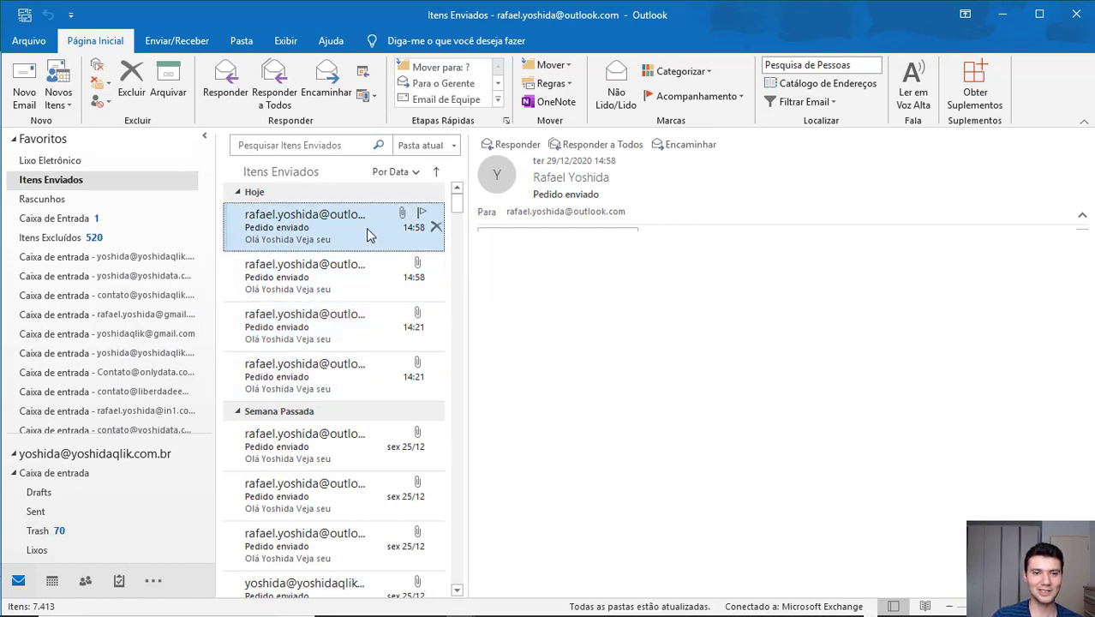
{"action": "left_click", "coordinate": [310, 240]}
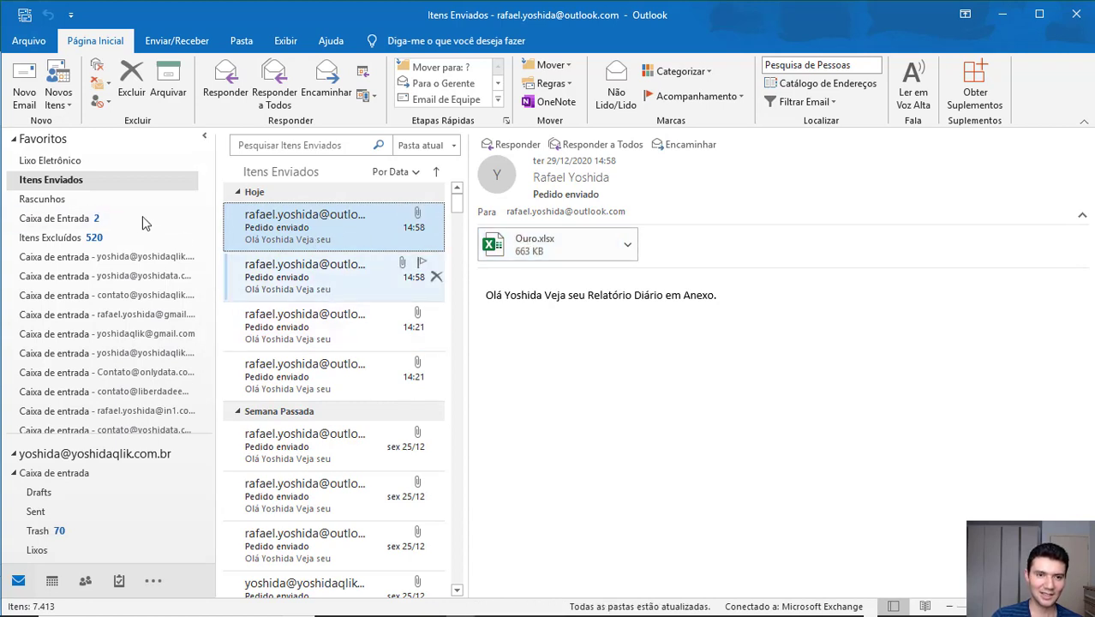
Preview the earlier inbox report email with Diamante.xlsx, then return to Excel.
{"action": "left_click", "coordinate": [84, 221]}
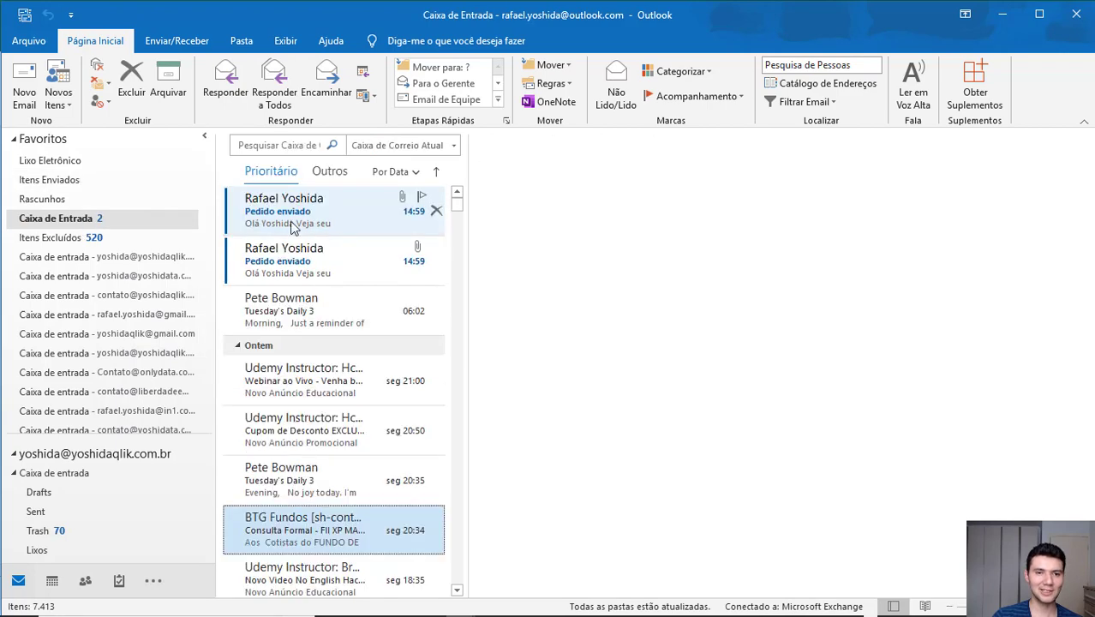
{"action": "left_click", "coordinate": [321, 218]}
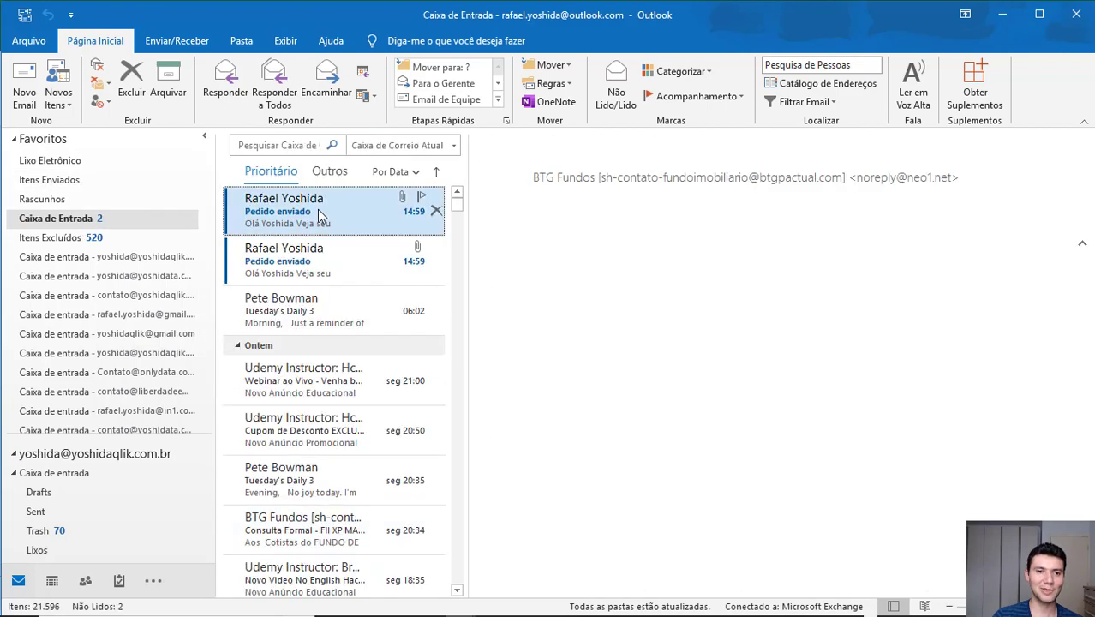
{"action": "left_click", "coordinate": [410, 255]}
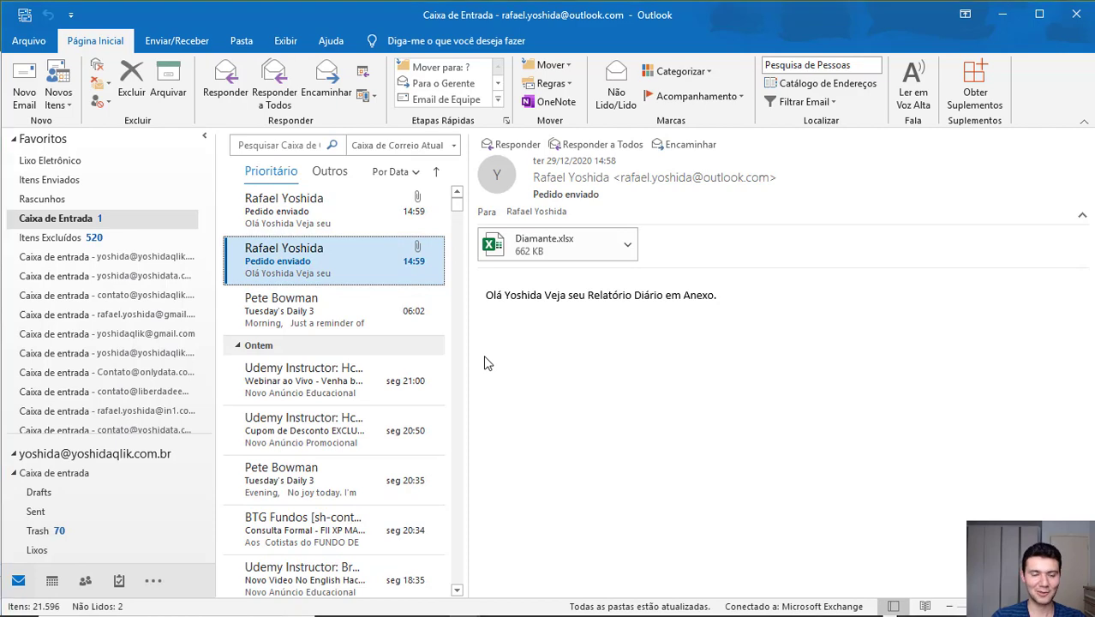
{"action": "key", "text": "alt+Tab"}
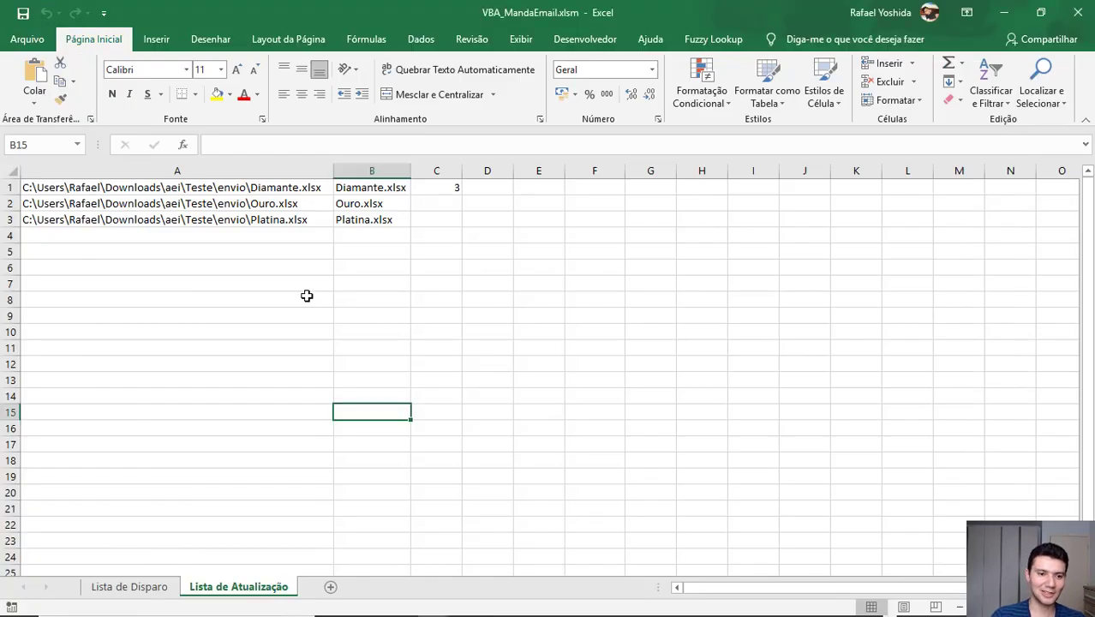
On Lista de Disparo, copy row 2's recipient e-mail, name, message and path into row 3.
{"action": "key", "text": "ctrl+Page_Up"}
{"action": "left_click", "coordinate": [235, 254]}
{"action": "key", "text": "ctrl+Home"}
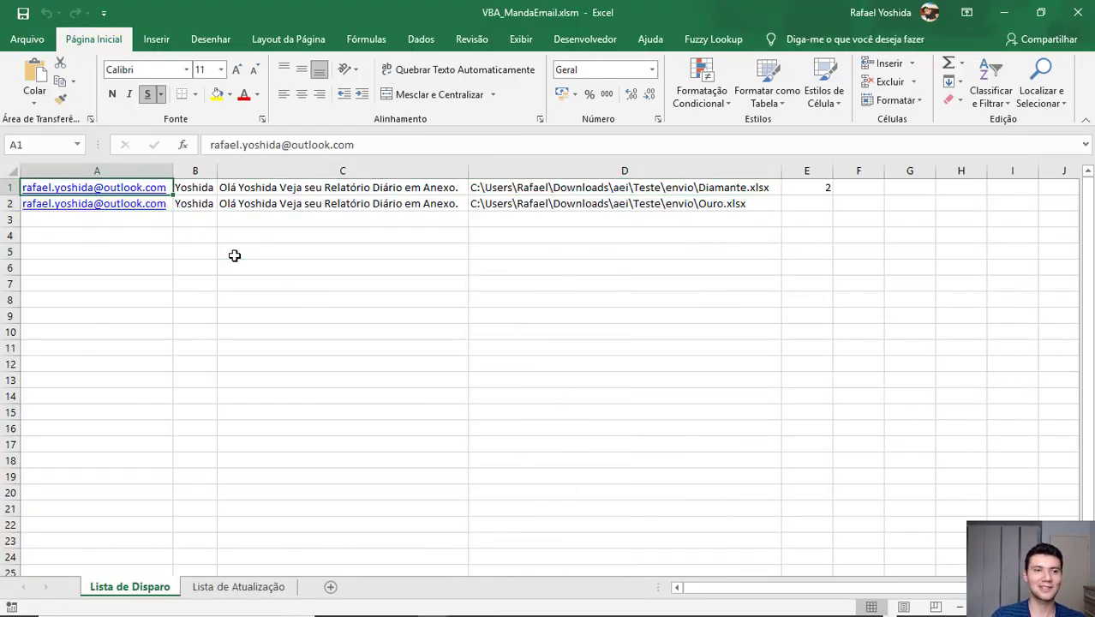
{"action": "key", "text": "Down"}
{"action": "key", "text": "ctrl+c"}
{"action": "key", "text": "Down"}
{"action": "key", "text": "ctrl+v"}
{"action": "key", "text": "Right"}
{"action": "key", "text": "Up"}
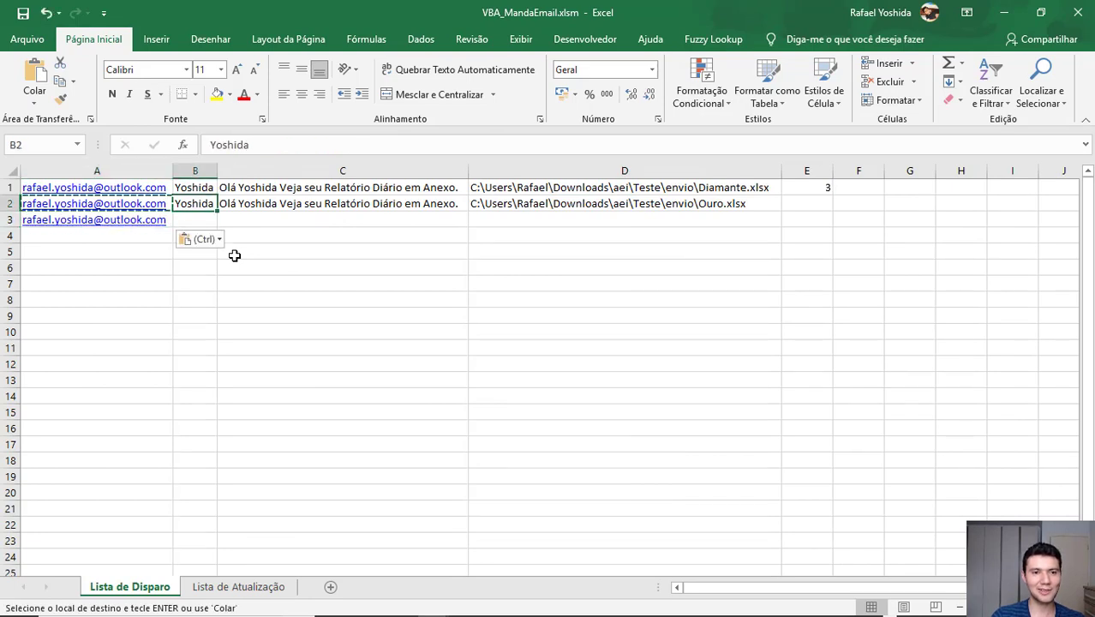
{"action": "key", "text": "ctrl+shift+Right"}
{"action": "key", "text": "ctrl+c"}
{"action": "key", "text": "Down"}
{"action": "key", "text": "ctrl+v"}
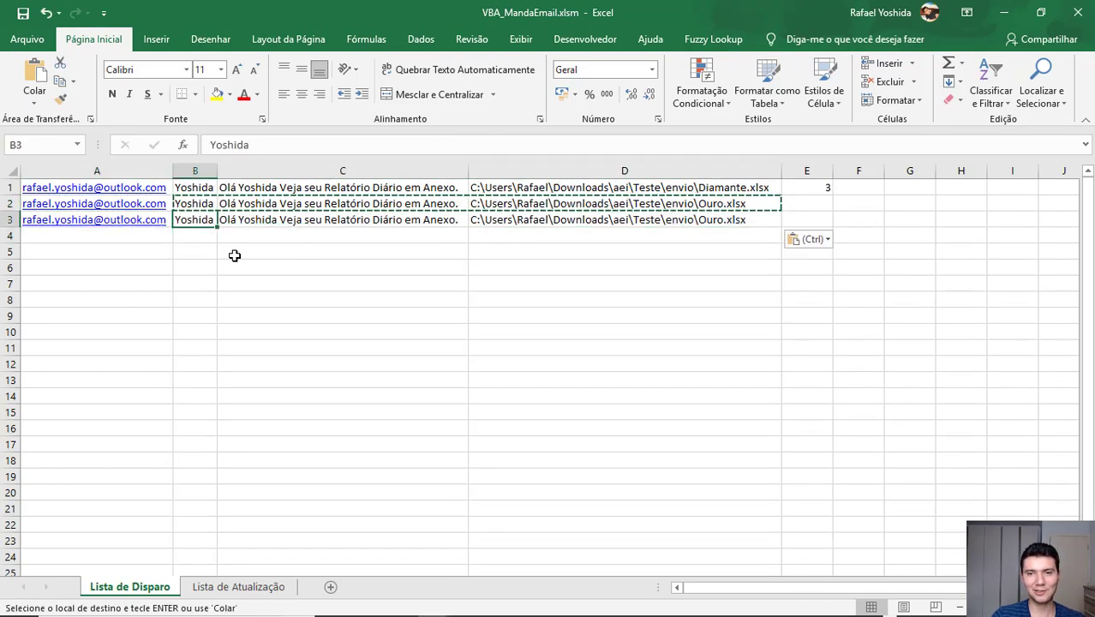
Change the row 3 attachment path from Ouro.xlsx to Platina.xlsx and return to Outlook.
{"action": "key", "text": "Right"}
{"action": "key", "text": "Right"}
{"action": "key", "text": "F2"}
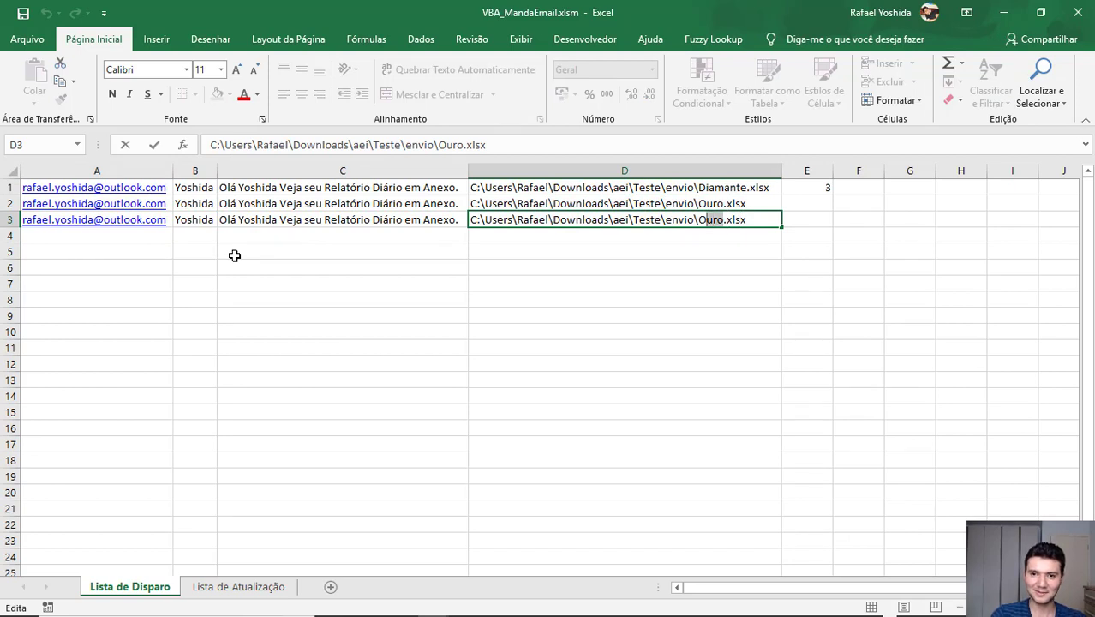
{"action": "key", "text": "shift+Left"}
{"action": "type", "text": "Plat"}
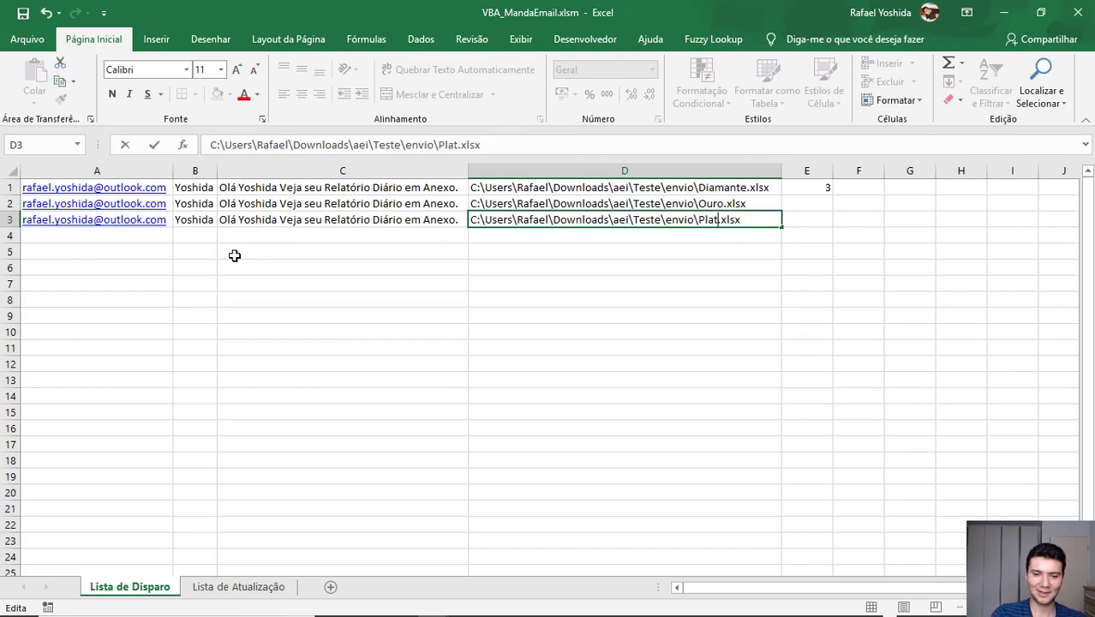
{"action": "type", "text": "ina"}
{"action": "key", "text": "Return"}
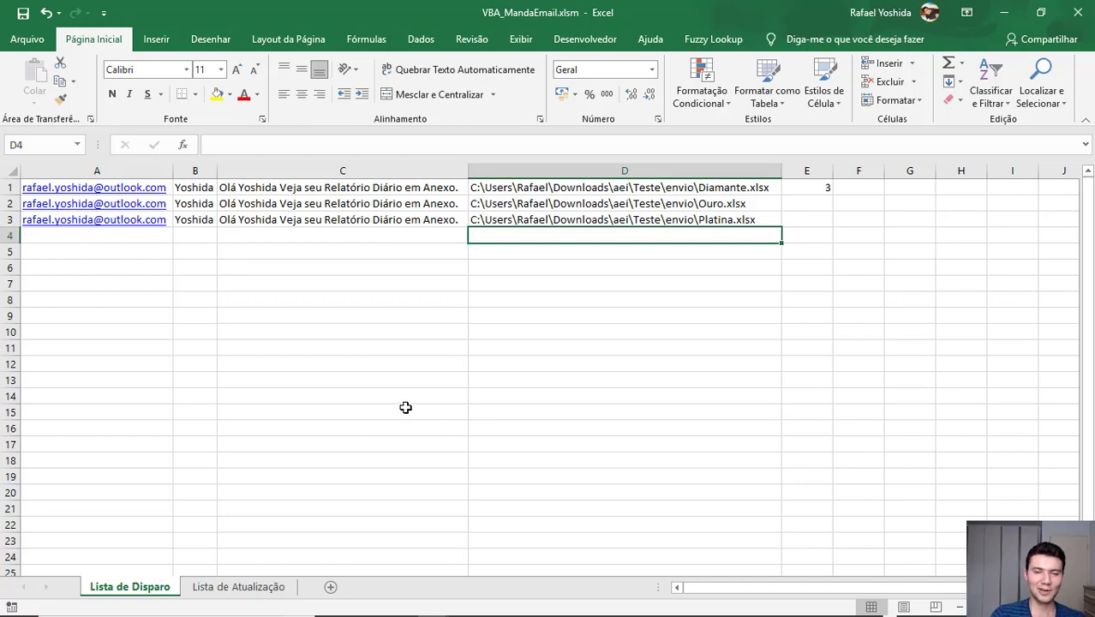
{"action": "key", "text": "alt+Tab"}
Open the Ouro.xlsx attachment from the top report email and inspect its R$494.353,00 total.
{"action": "left_click", "coordinate": [342, 215]}
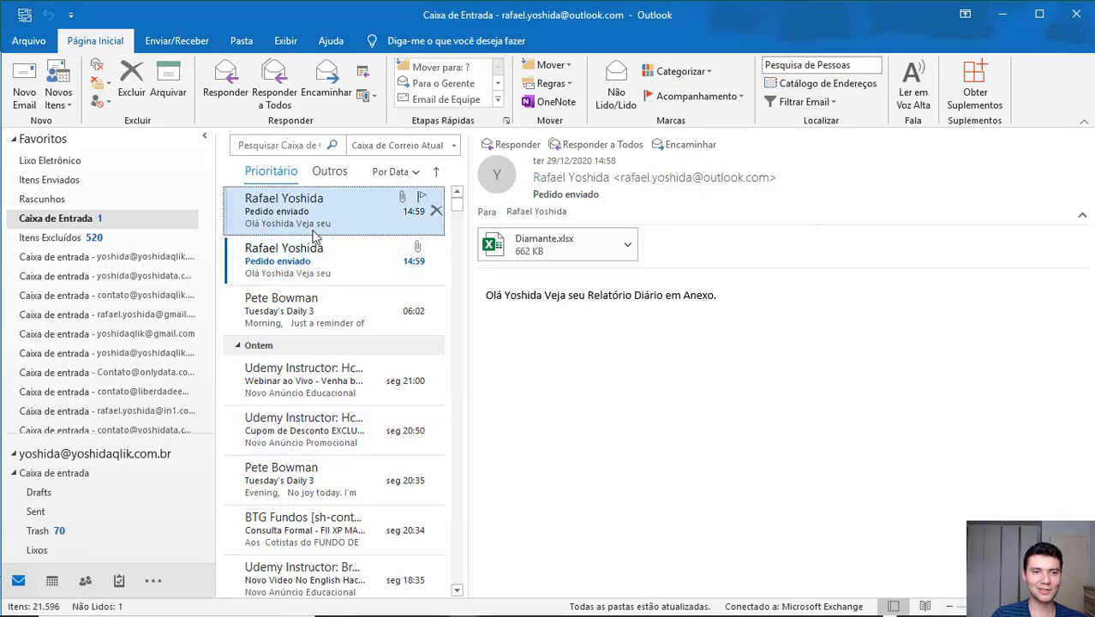
{"action": "double_click", "coordinate": [551, 257]}
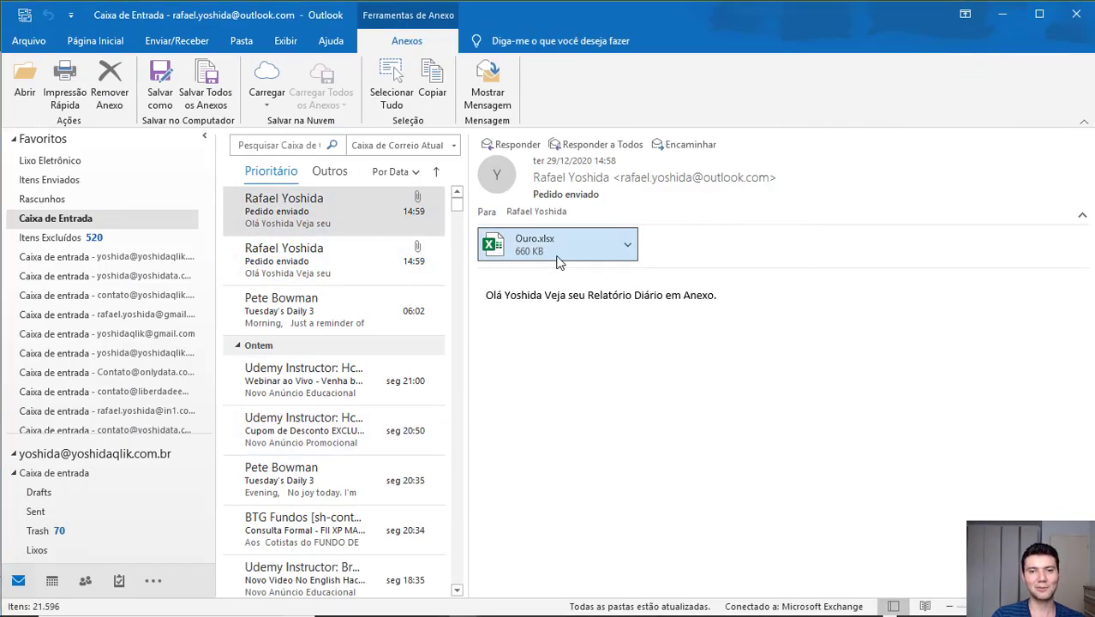
{"action": "left_click", "coordinate": [459, 358]}
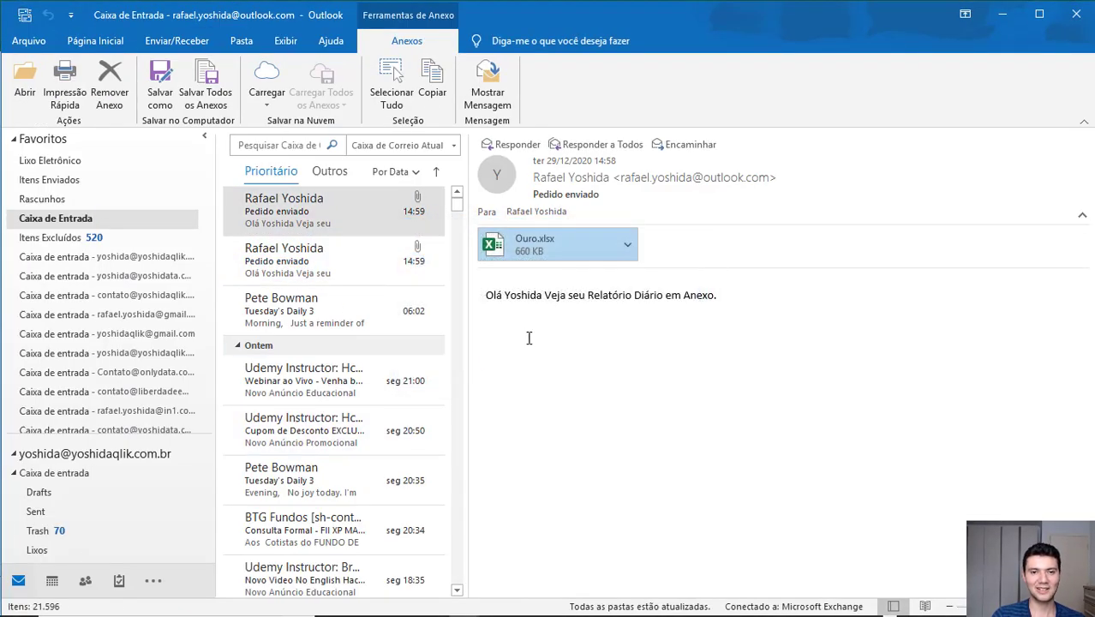
{"action": "key", "text": "alt+Tab"}
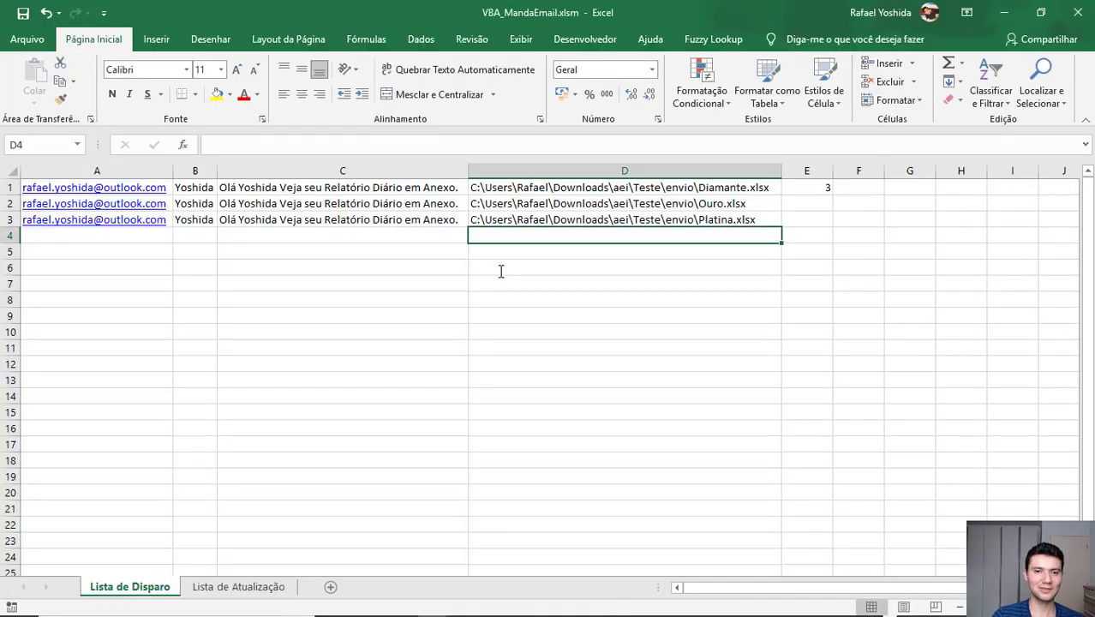
{"action": "left_click", "coordinate": [389, 288]}
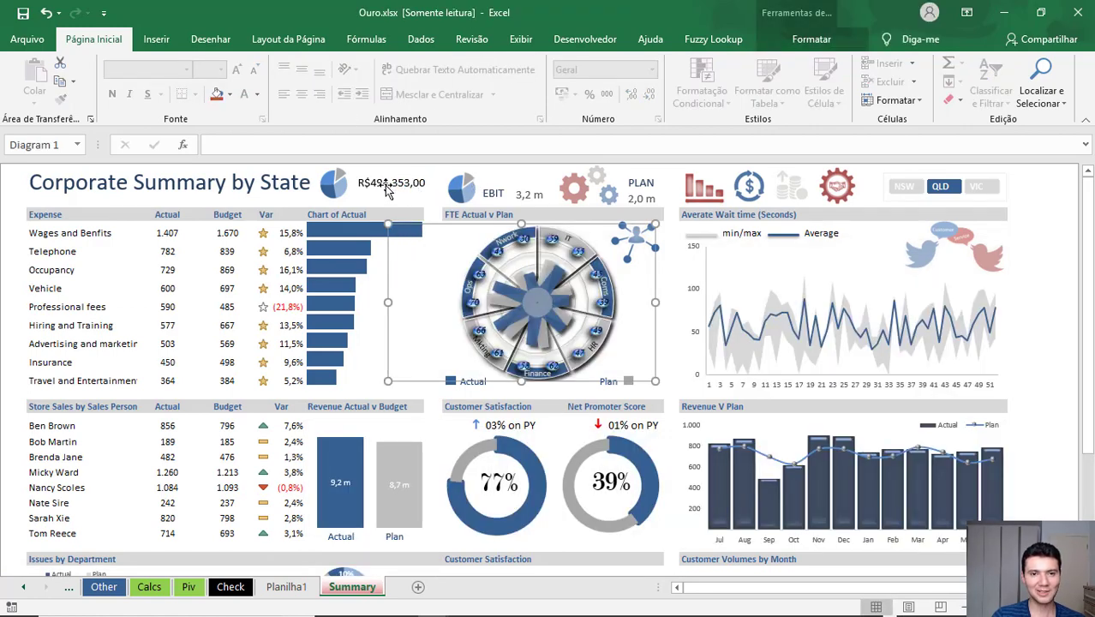
{"action": "left_click", "coordinate": [387, 187]}
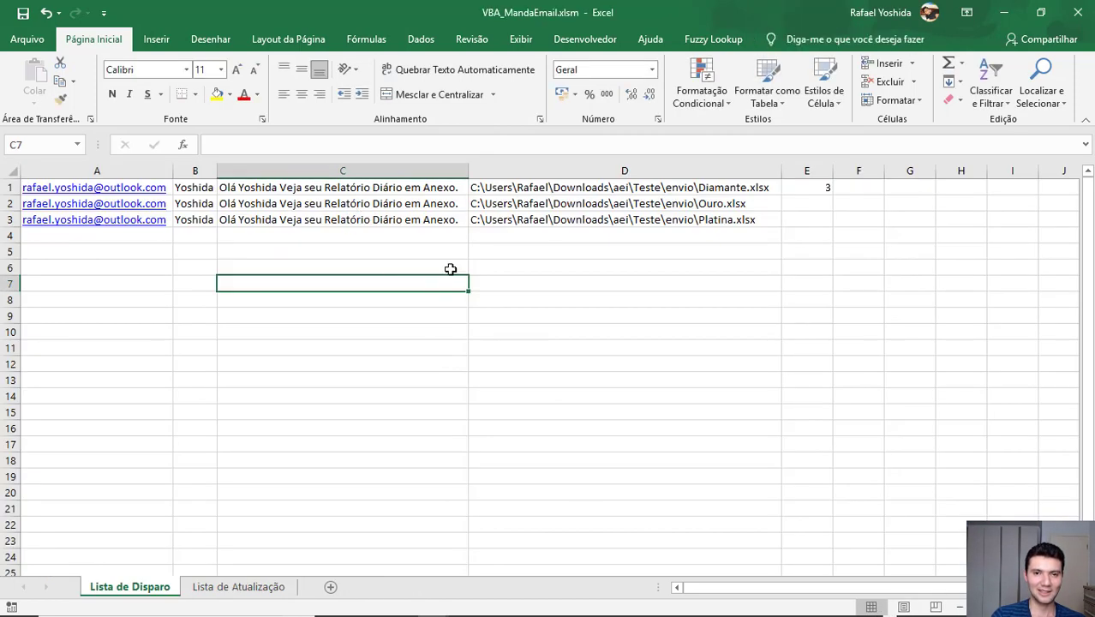
Close the Ouro dashboard, check the three Lista de Disparo rows, and switch to the Qlik editor.
{"action": "left_click", "coordinate": [593, 218]}
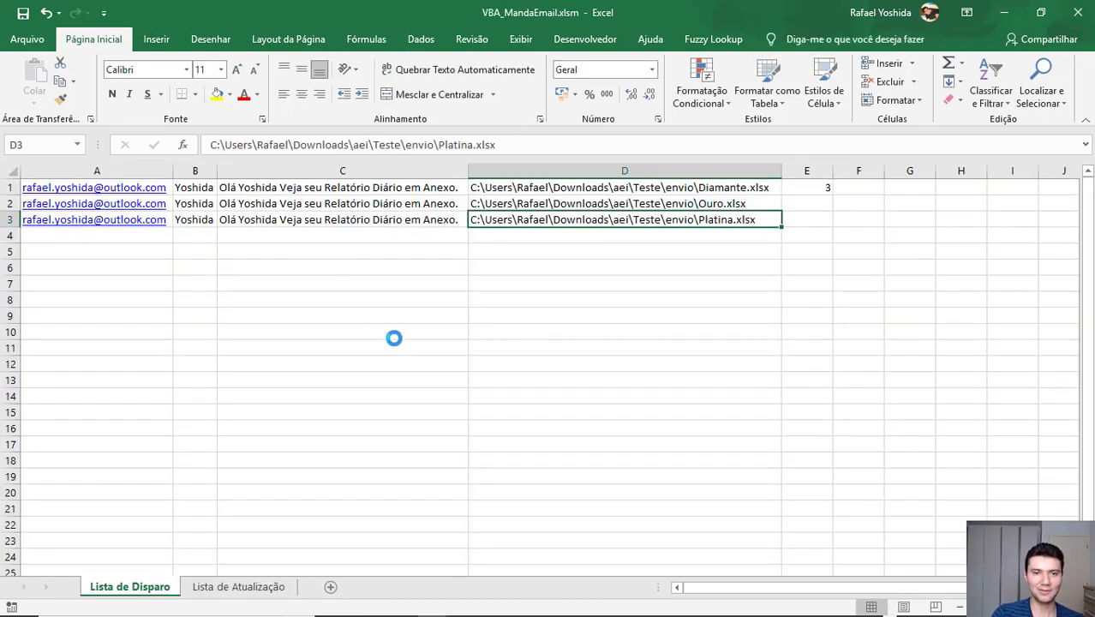
{"action": "left_click", "coordinate": [291, 317]}
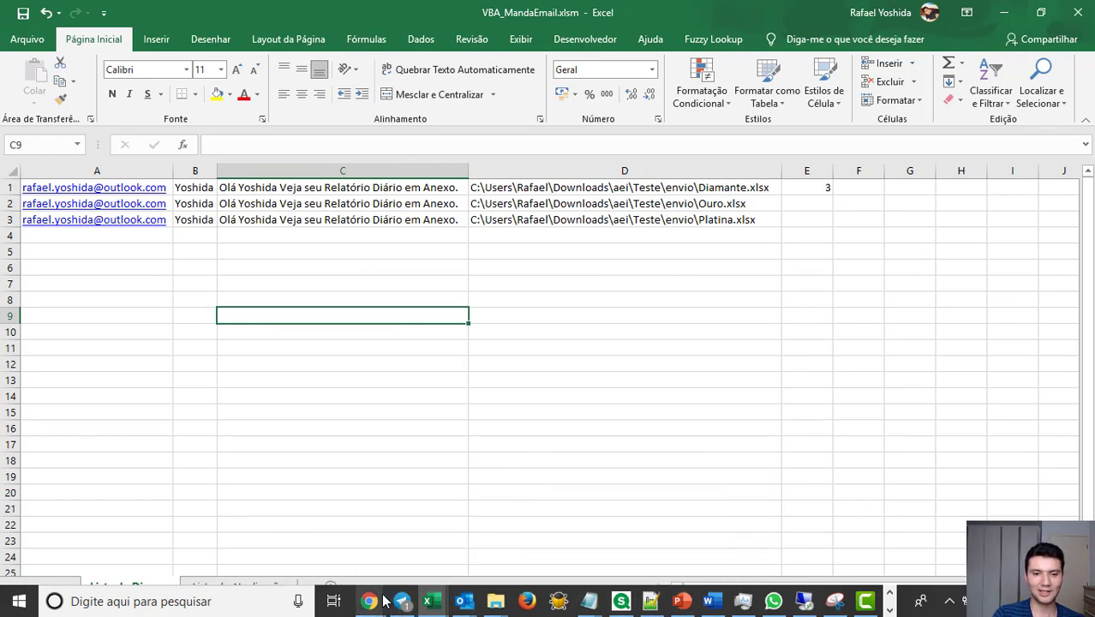
{"action": "mouse_move", "coordinate": [368, 601]}
{"action": "left_click", "coordinate": [542, 523]}
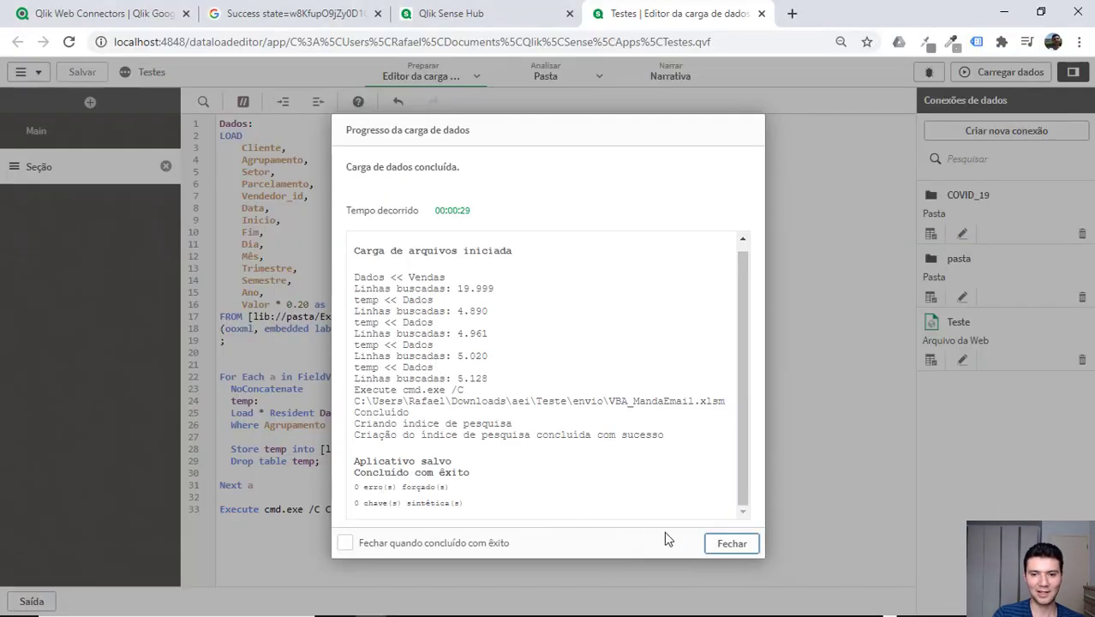
Close the load report and delete 'Valor * 0.20 as' from line 16, leaving plain Valor.
{"action": "left_click", "coordinate": [721, 544]}
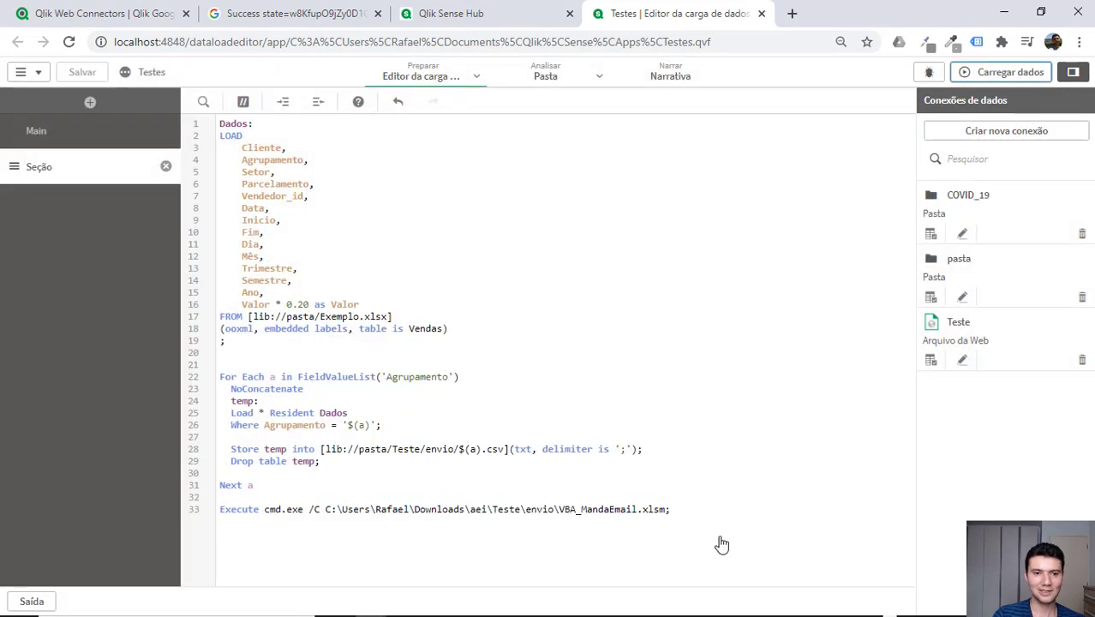
{"action": "left_click", "coordinate": [326, 304]}
{"action": "key", "text": "shift+Home"}
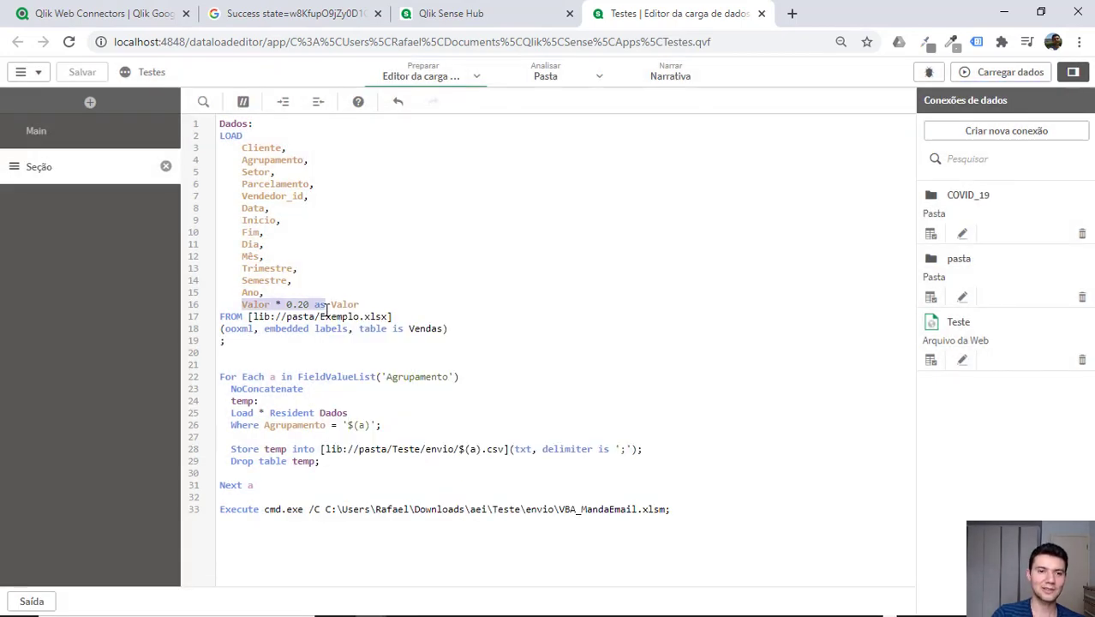
{"action": "key", "text": "BackSpace"}
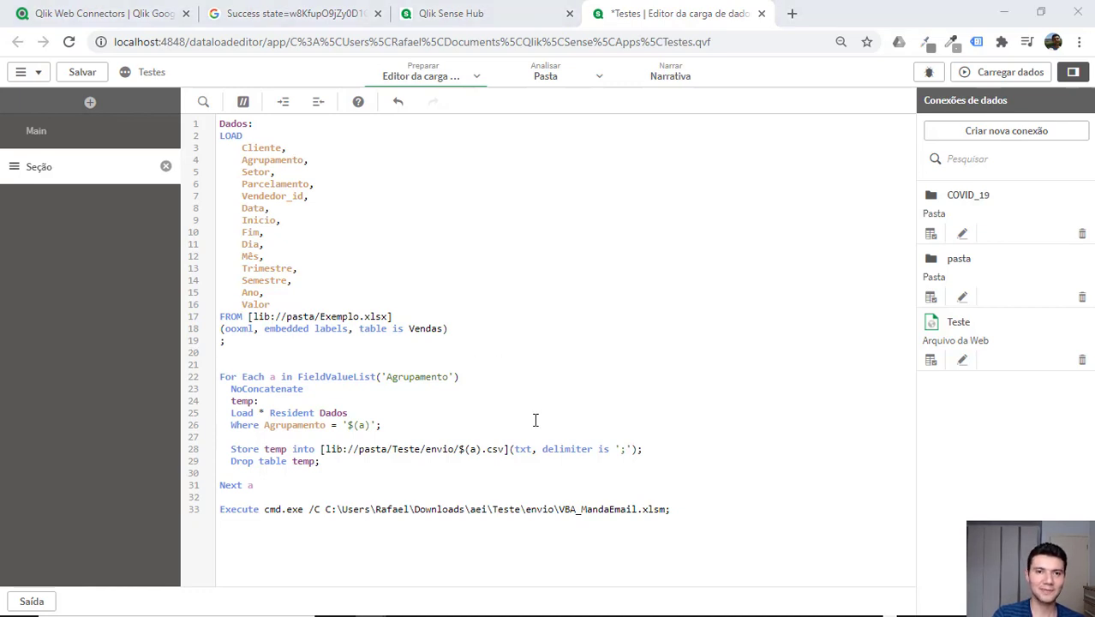
Rerun the data load so VBA_MandaEmail.xlsm reopens in Excel.
{"action": "key", "text": "alt+Tab"}
{"action": "key", "text": "Tab"}
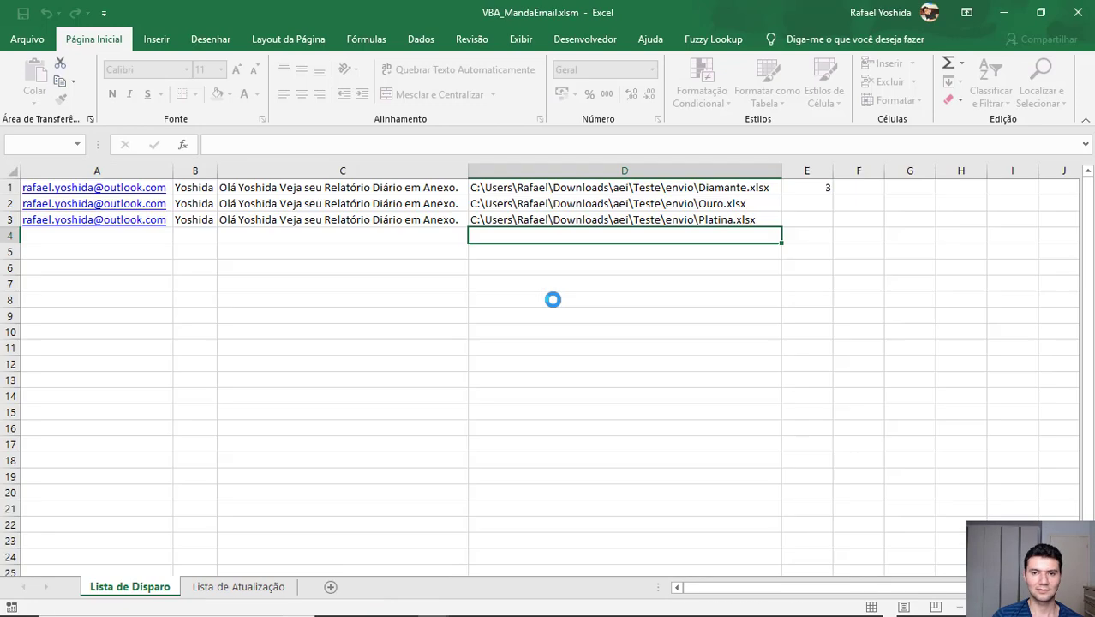
{"action": "left_click", "coordinate": [428, 278]}
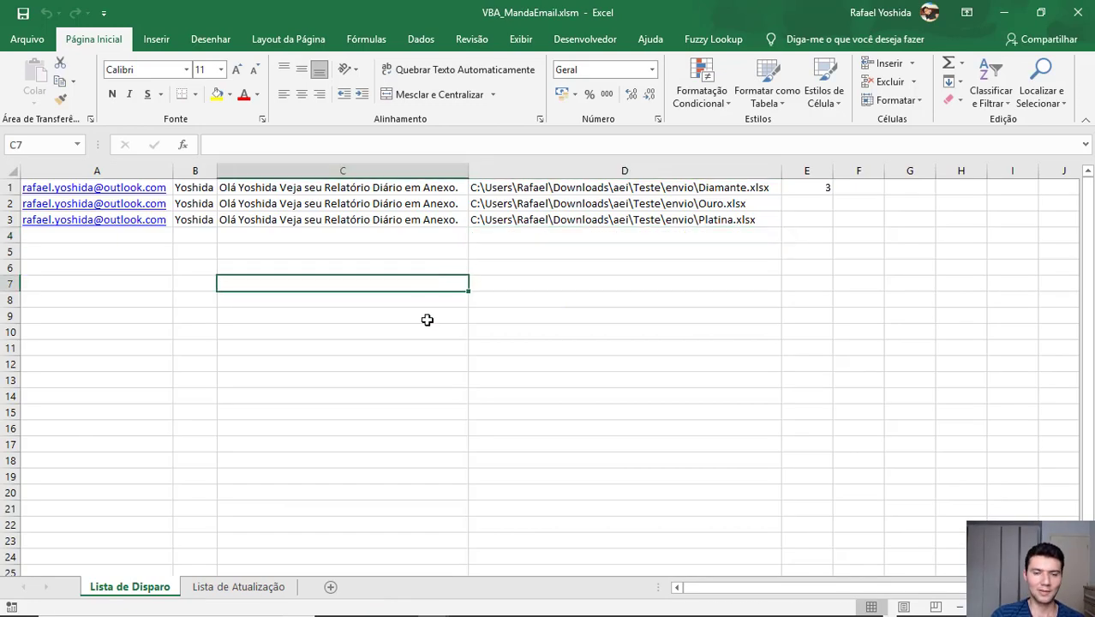
{"action": "left_click", "coordinate": [610, 345]}
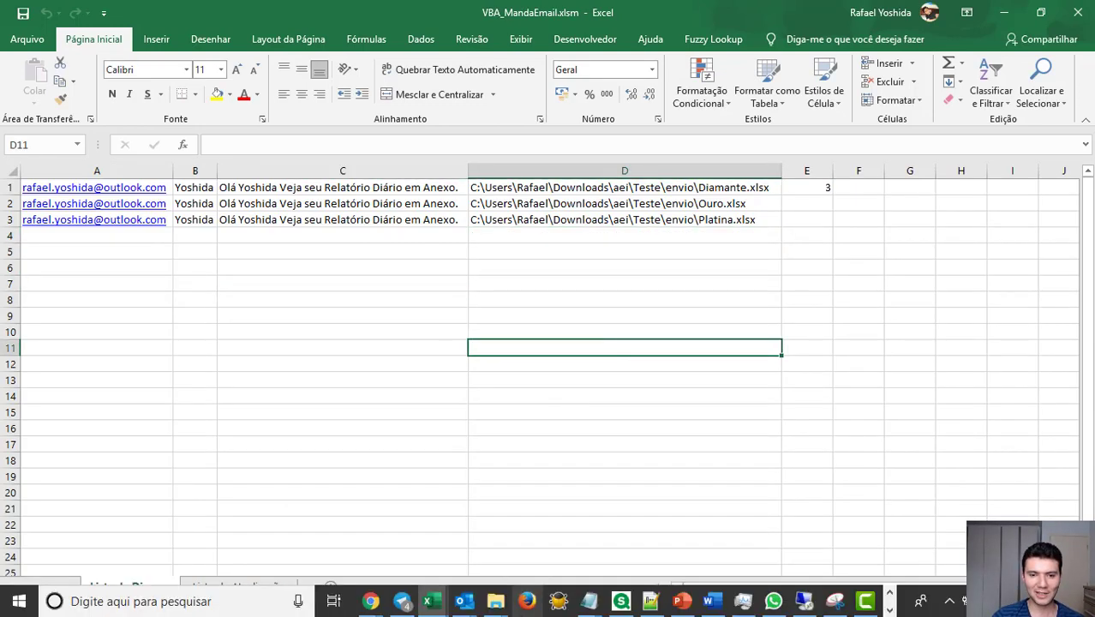
{"action": "mouse_move", "coordinate": [462, 601]}
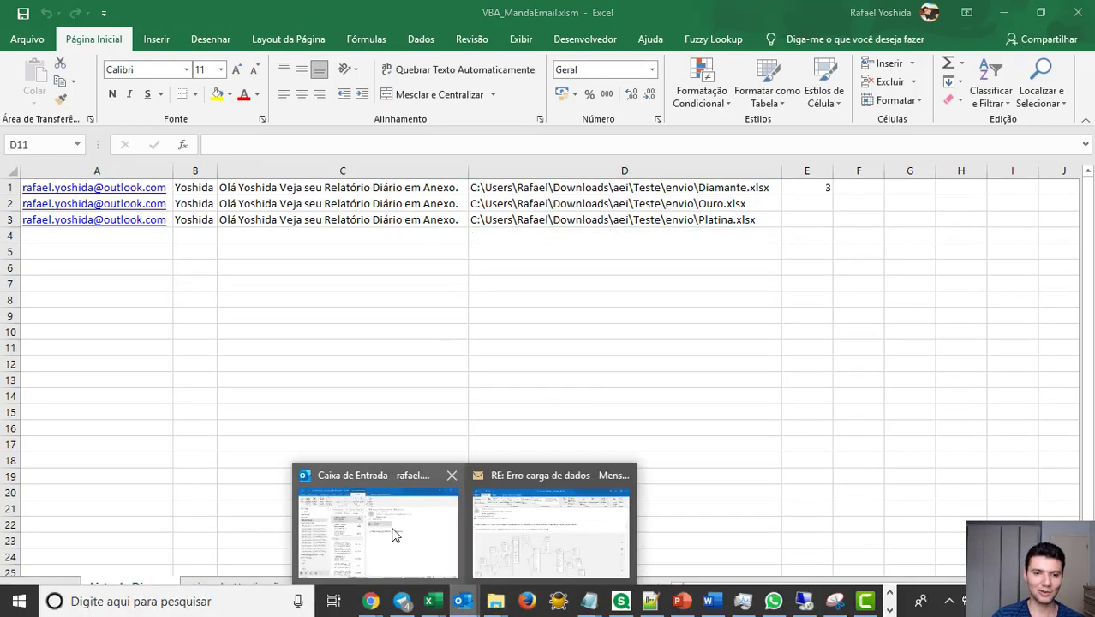
Open Ouro.xlsx from the second 15:02 'Pedido enviado' email, then return to the Excel workbook.
{"action": "left_click", "coordinate": [391, 533]}
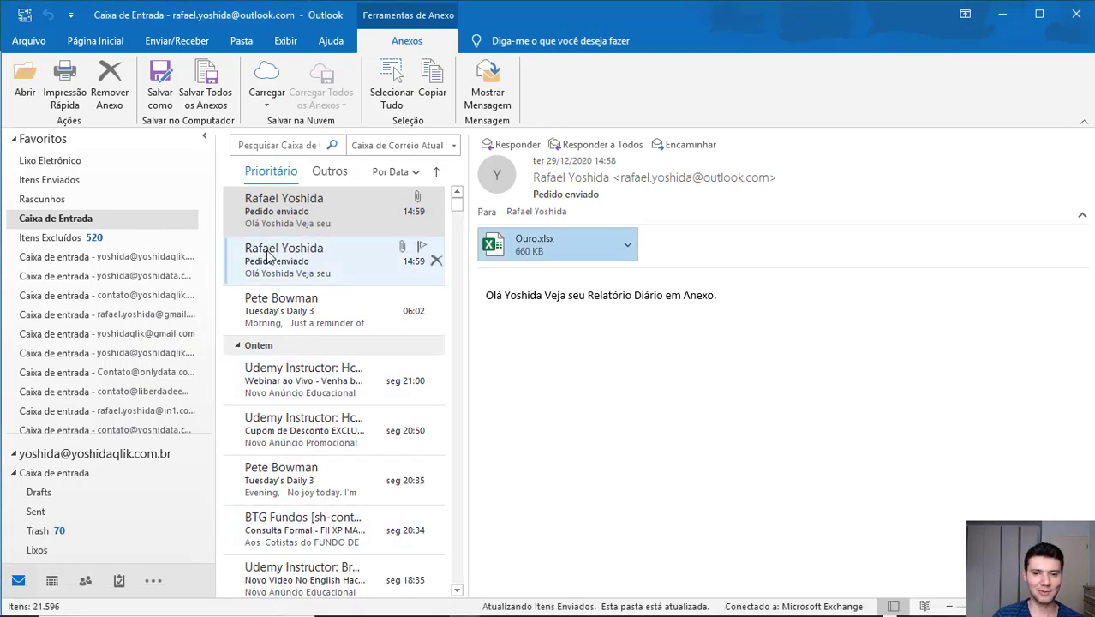
{"action": "mouse_move", "coordinate": [334, 210]}
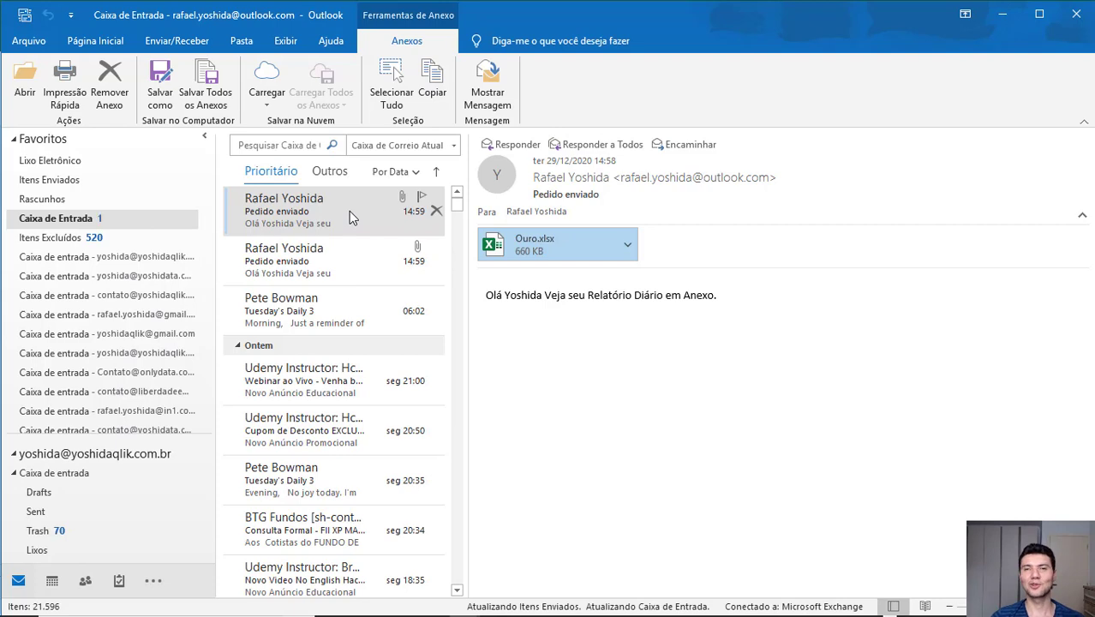
{"action": "left_click", "coordinate": [360, 330]}
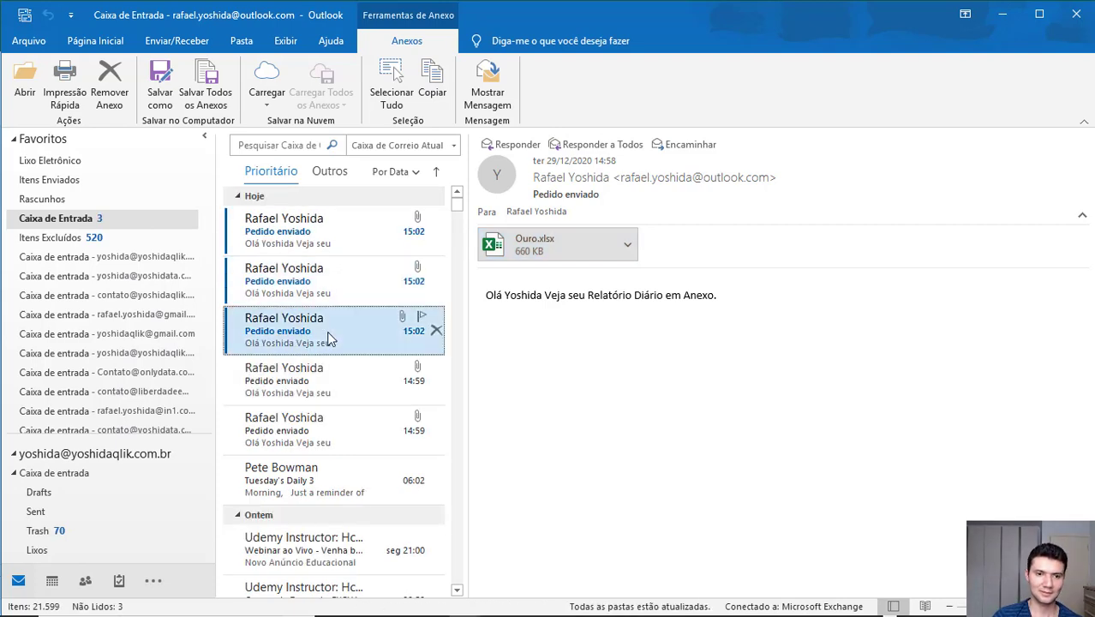
{"action": "left_click", "coordinate": [330, 292]}
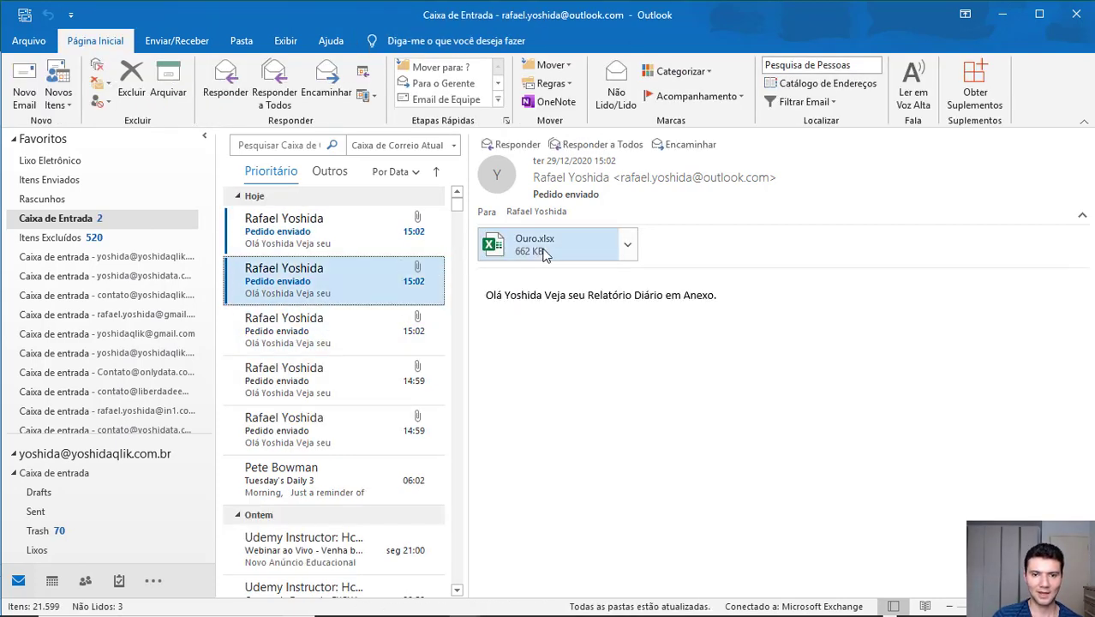
{"action": "double_click", "coordinate": [542, 255]}
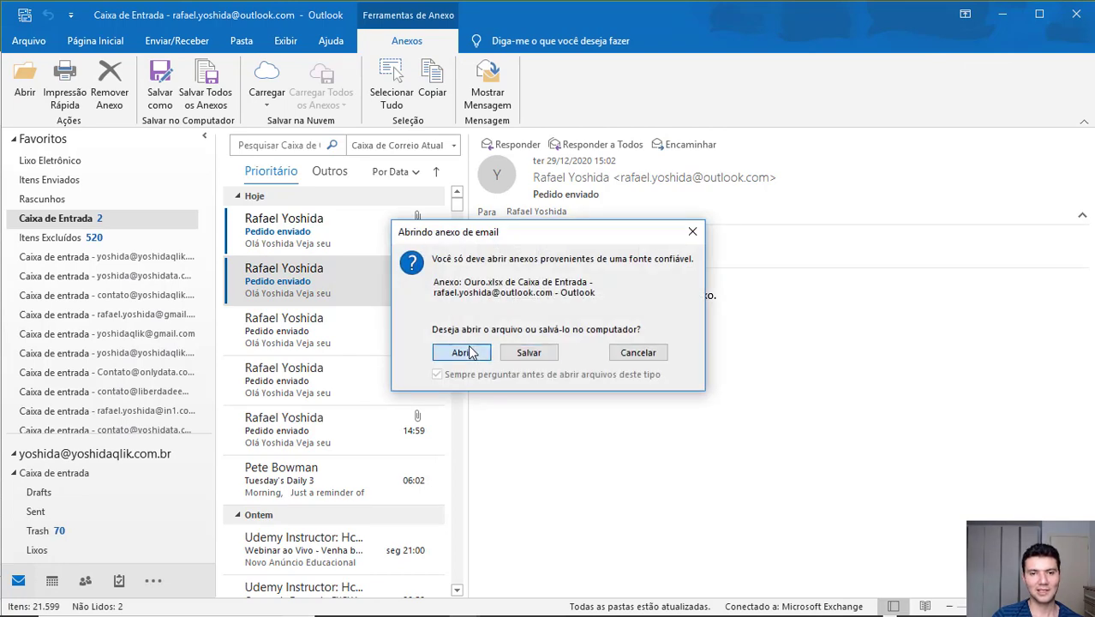
{"action": "left_click", "coordinate": [466, 351]}
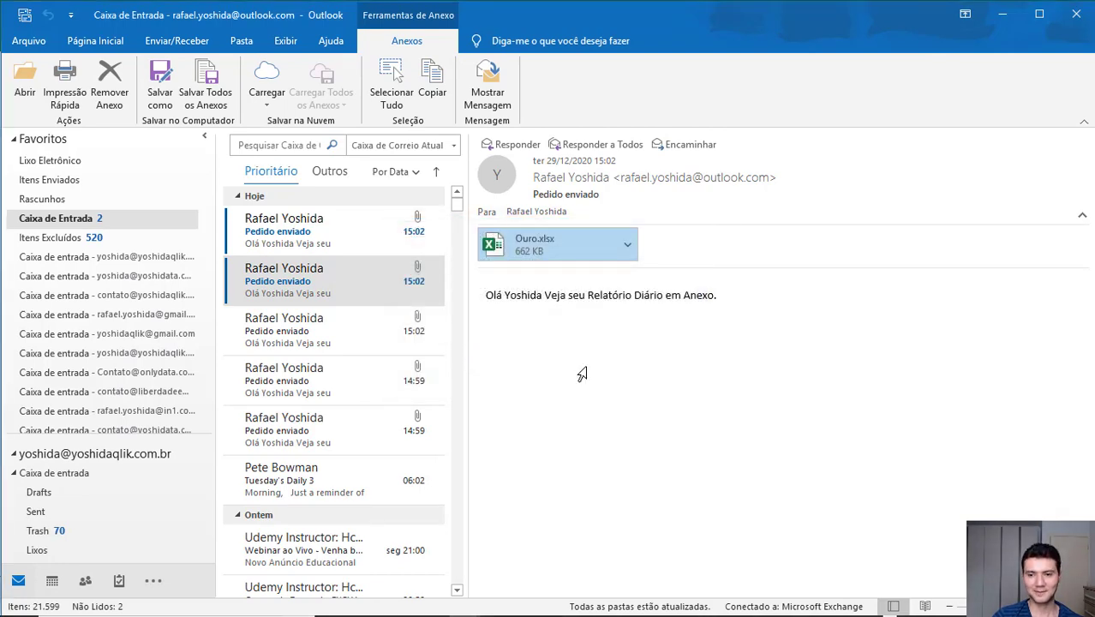
{"action": "key", "text": "alt+Tab"}
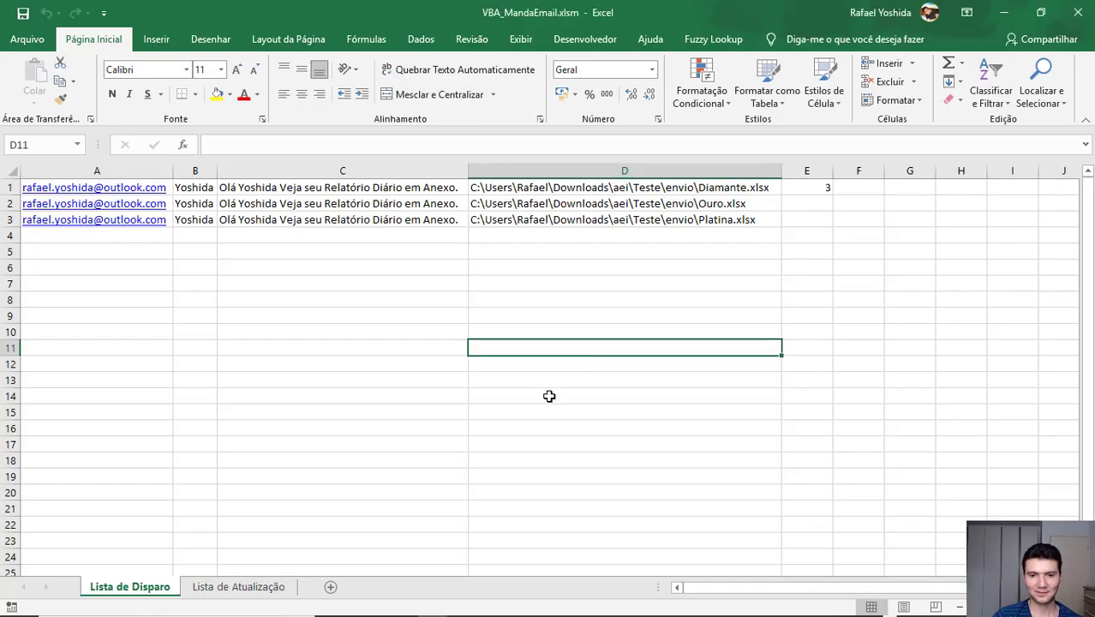